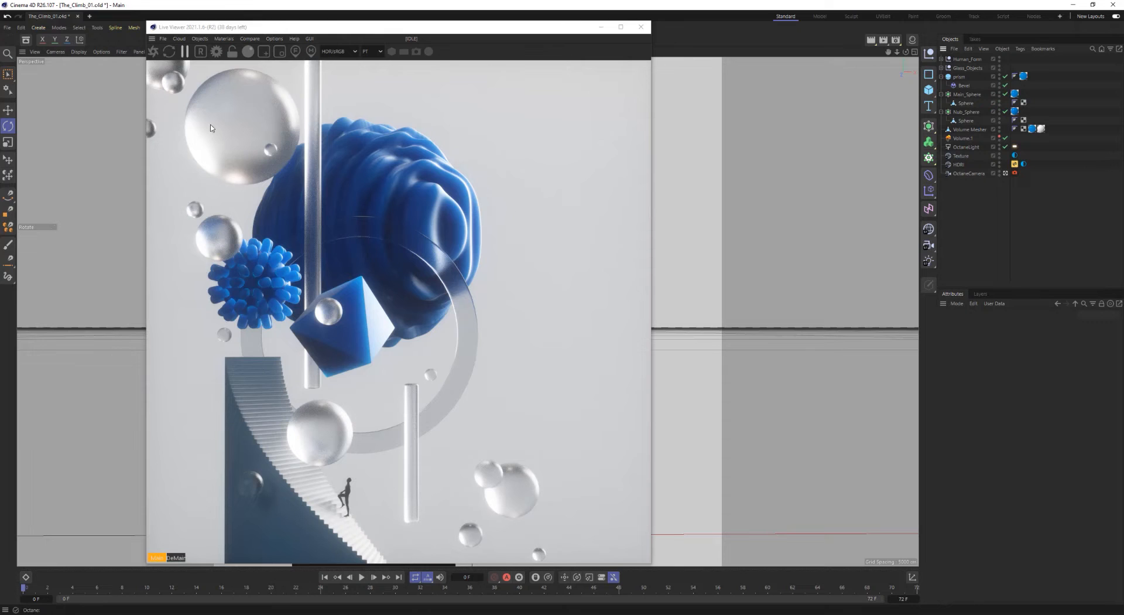
- Examine the Human_Form hierarchy, the prism's bevel settings, and the subdivision settings of Nub_Sphere and Main_Sphere
{"action": "left_click", "coordinate": [941, 60]}
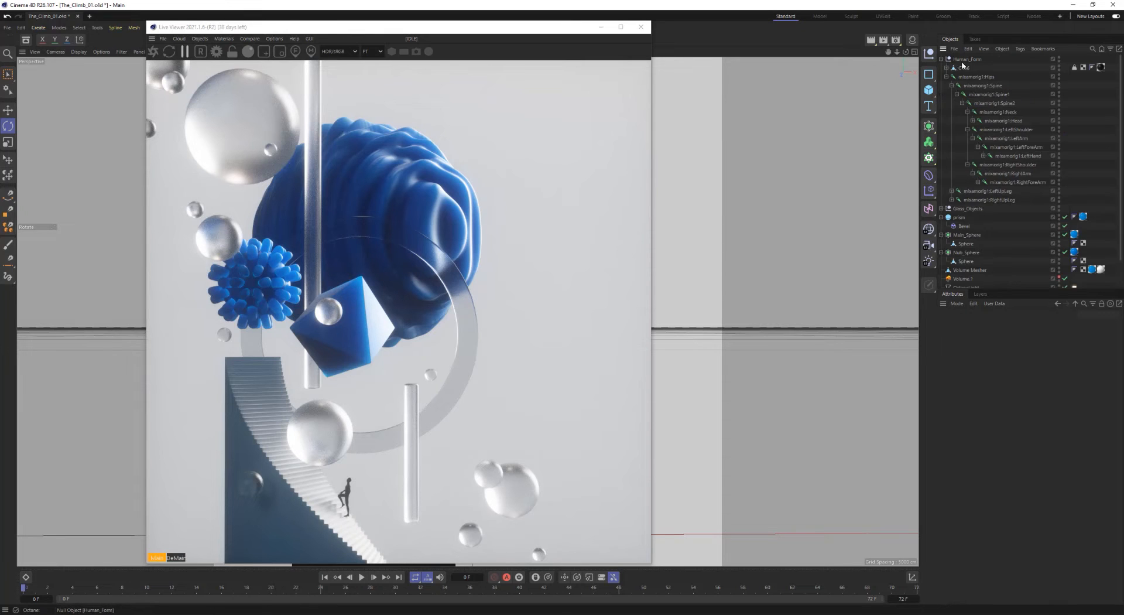
{"action": "left_click", "coordinate": [941, 59]}
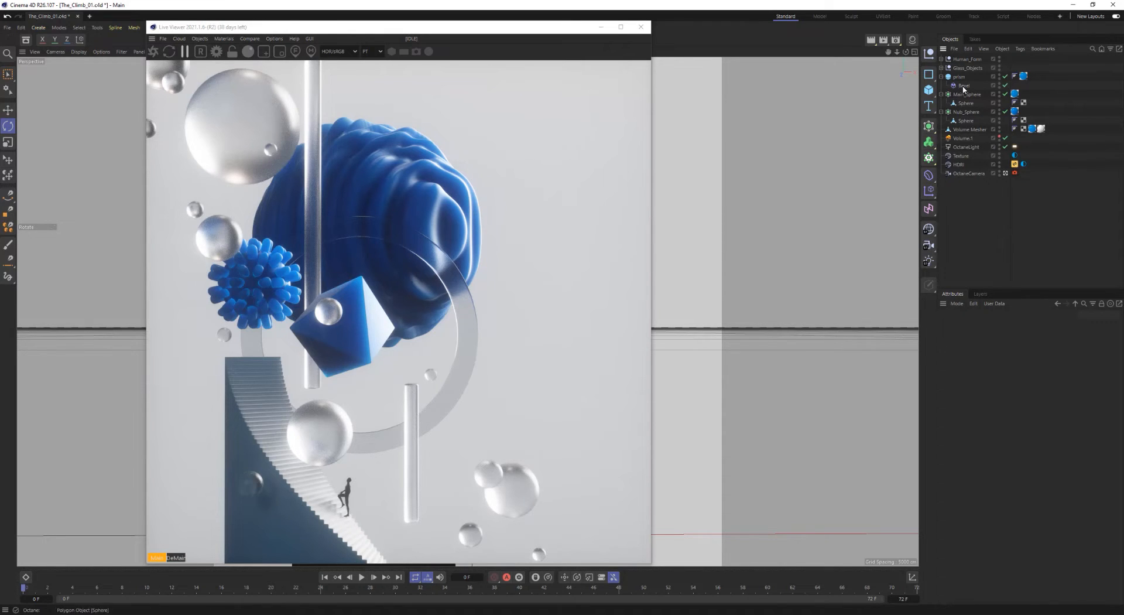
{"action": "left_click", "coordinate": [963, 86]}
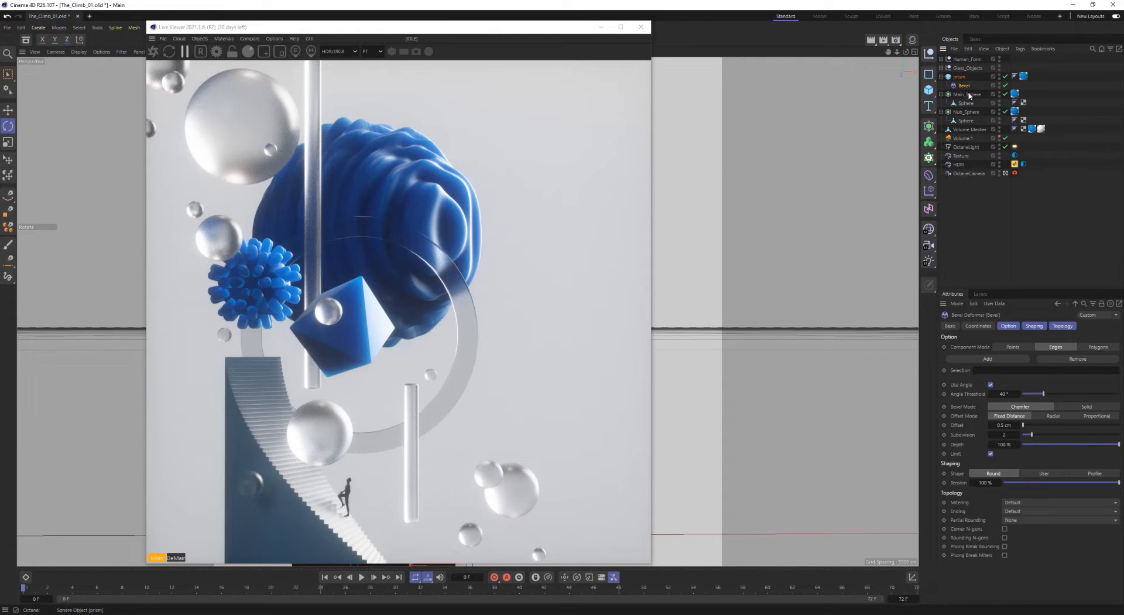
{"action": "left_click", "coordinate": [965, 112]}
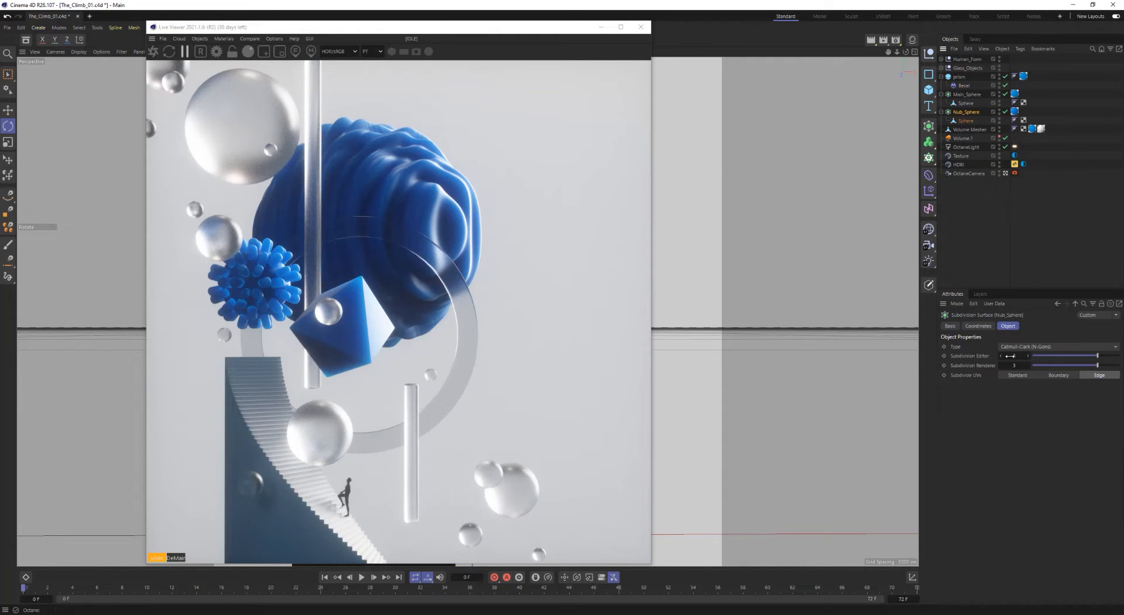
{"action": "left_click", "coordinate": [966, 94]}
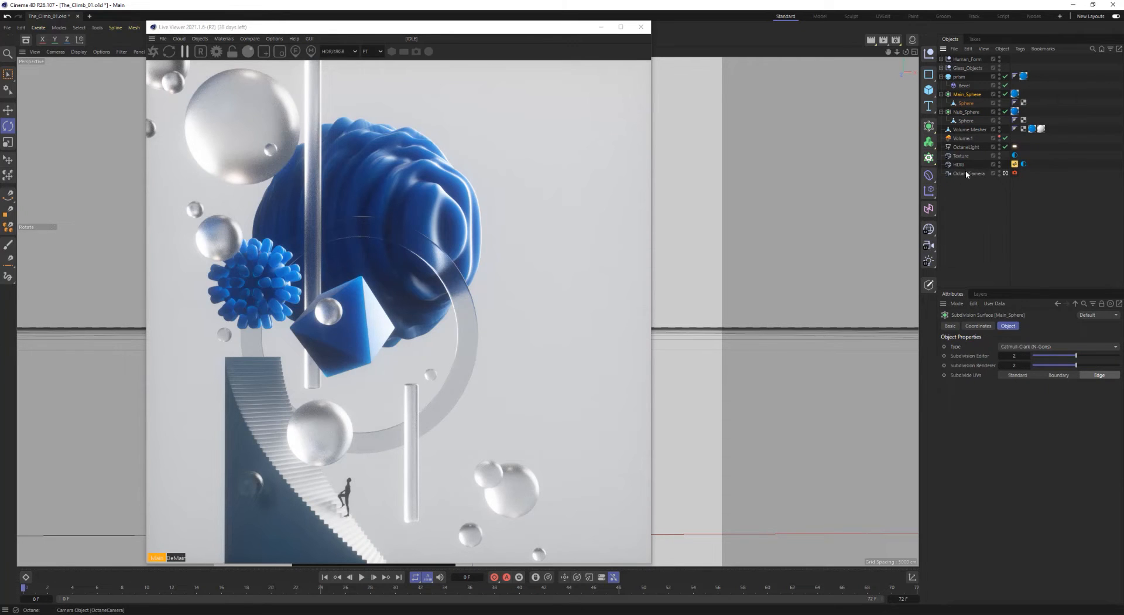
- Review the Octane camera tag's post-processing, camera imager and Spectral AI Denoiser settings
{"action": "left_click", "coordinate": [1015, 173]}
{"action": "left_click", "coordinate": [1082, 326]}
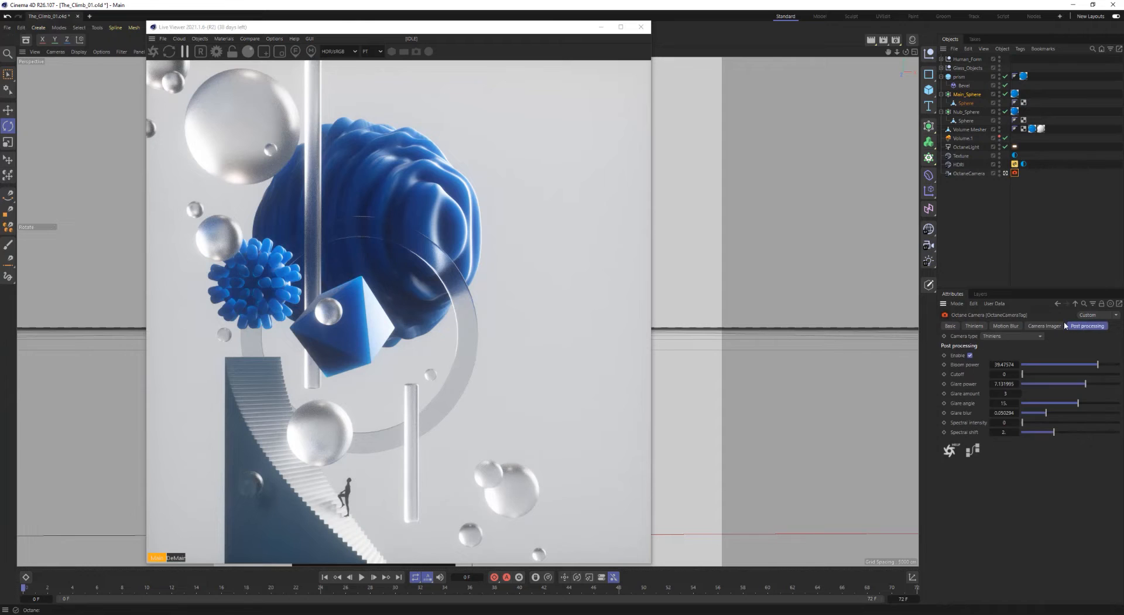
{"action": "left_click", "coordinate": [1048, 326]}
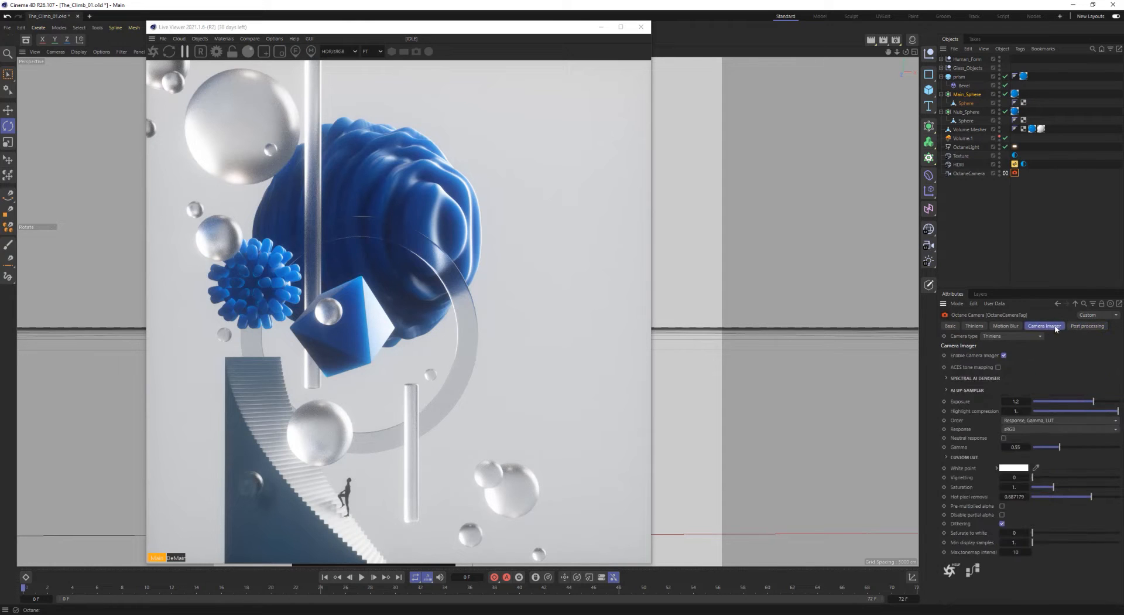
{"action": "left_click", "coordinate": [950, 378]}
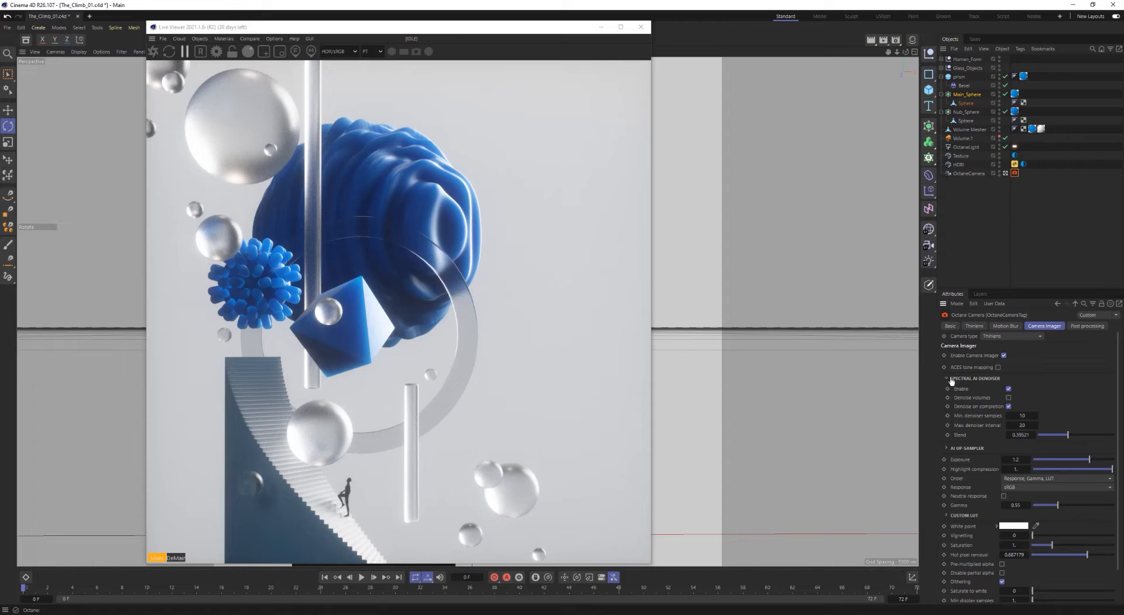
{"action": "left_click", "coordinate": [950, 379]}
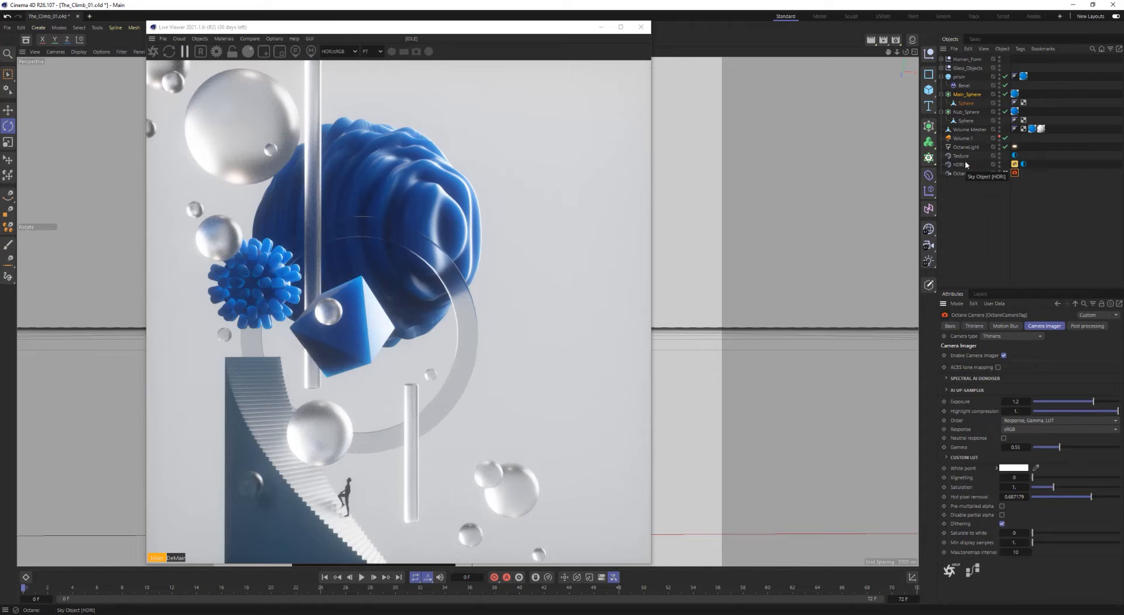
- Inspect the HDRI sky's HDRI Link Plus tag, environment tag and its image texture shader settings
{"action": "left_click", "coordinate": [1014, 164]}
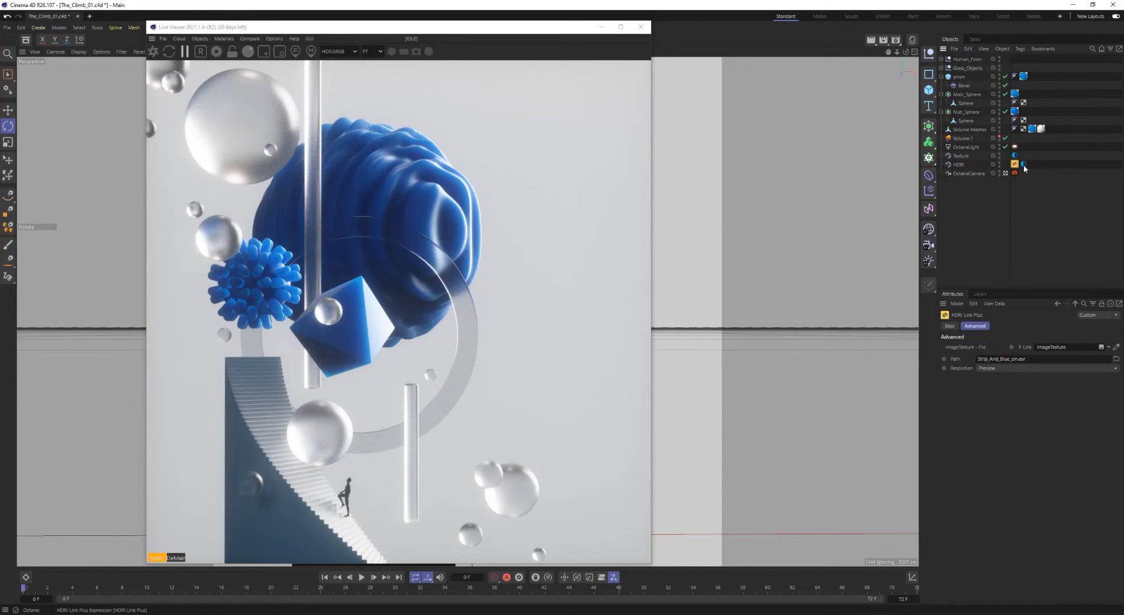
{"action": "left_click", "coordinate": [1023, 164]}
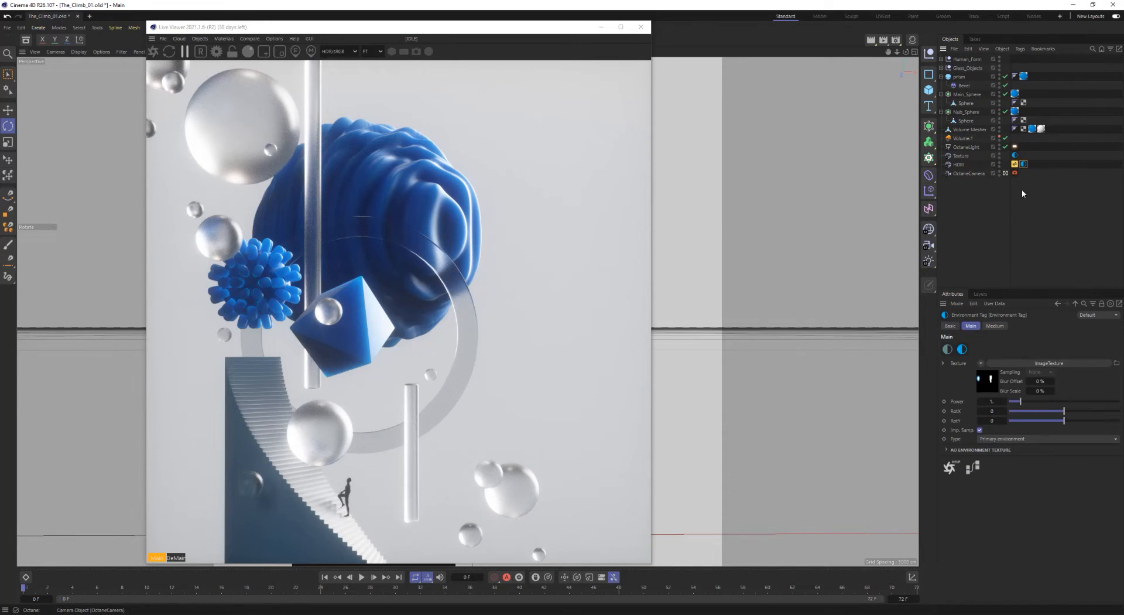
{"action": "left_click", "coordinate": [990, 384]}
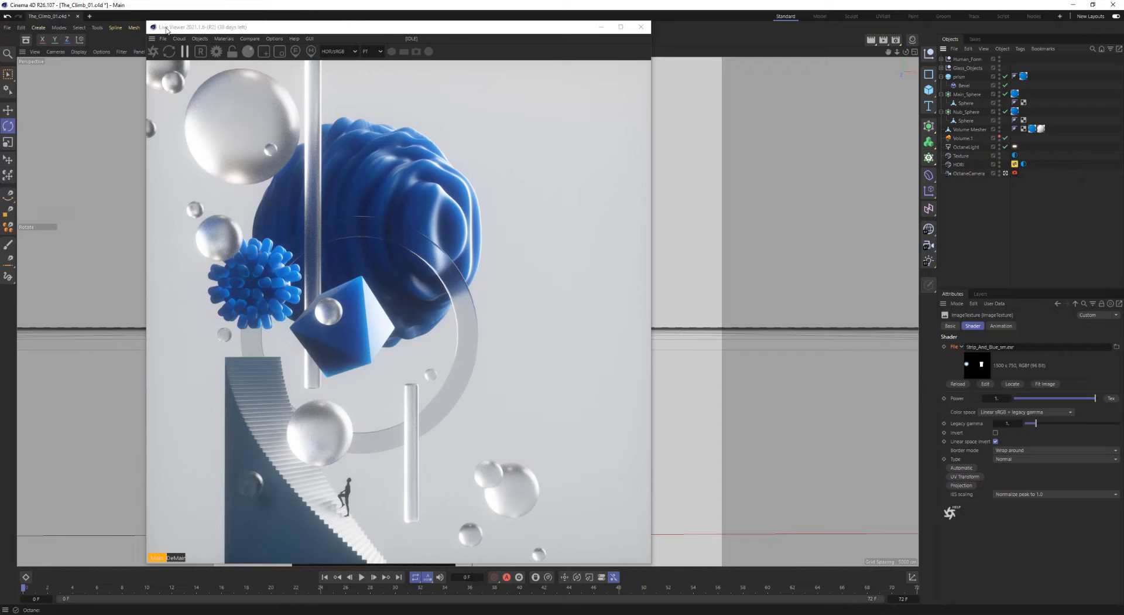
- Review the project's Save Project with Assets option and the Live Viewer's options for exporting standalone scenes and ORBX packages
{"action": "left_click", "coordinate": [7, 27]}
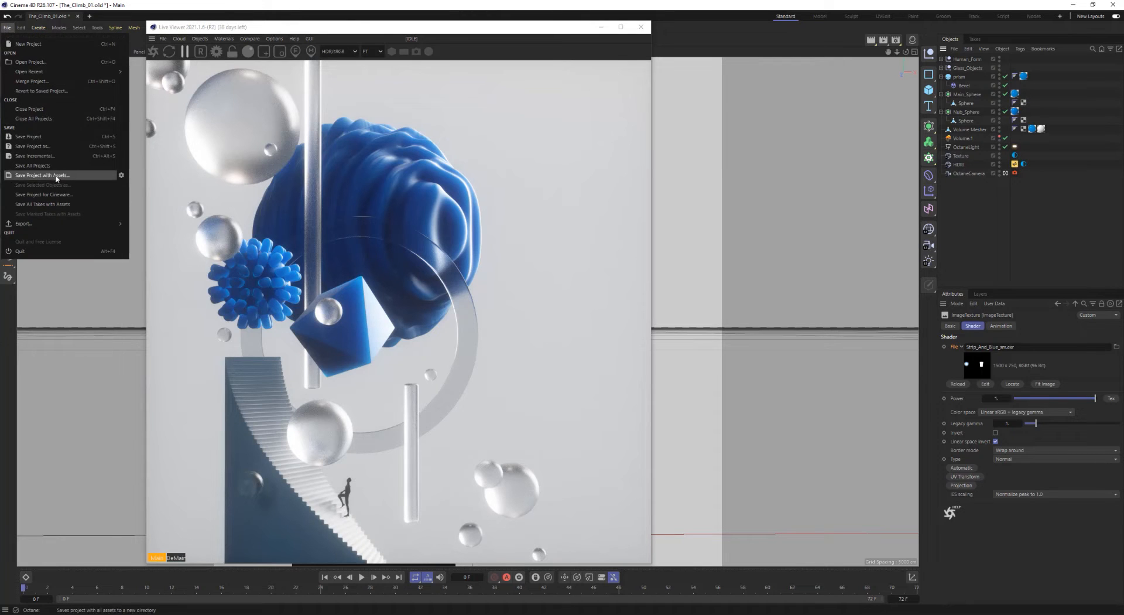
{"action": "left_click", "coordinate": [698, 51]}
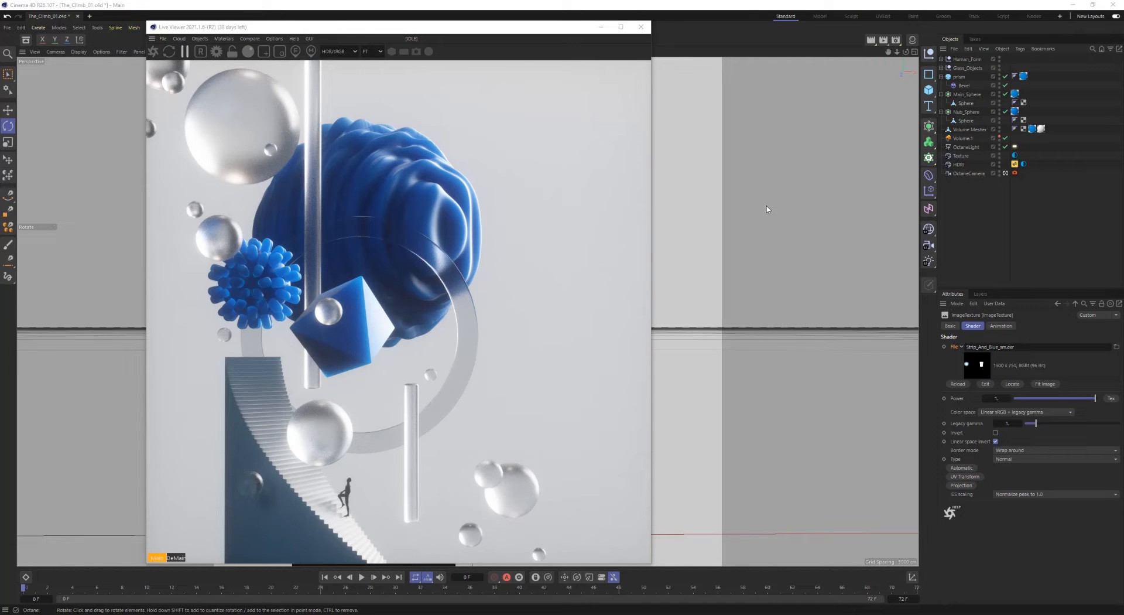
{"action": "left_click_drag", "start_coordinate": [351, 30], "coordinate": [402, 31]}
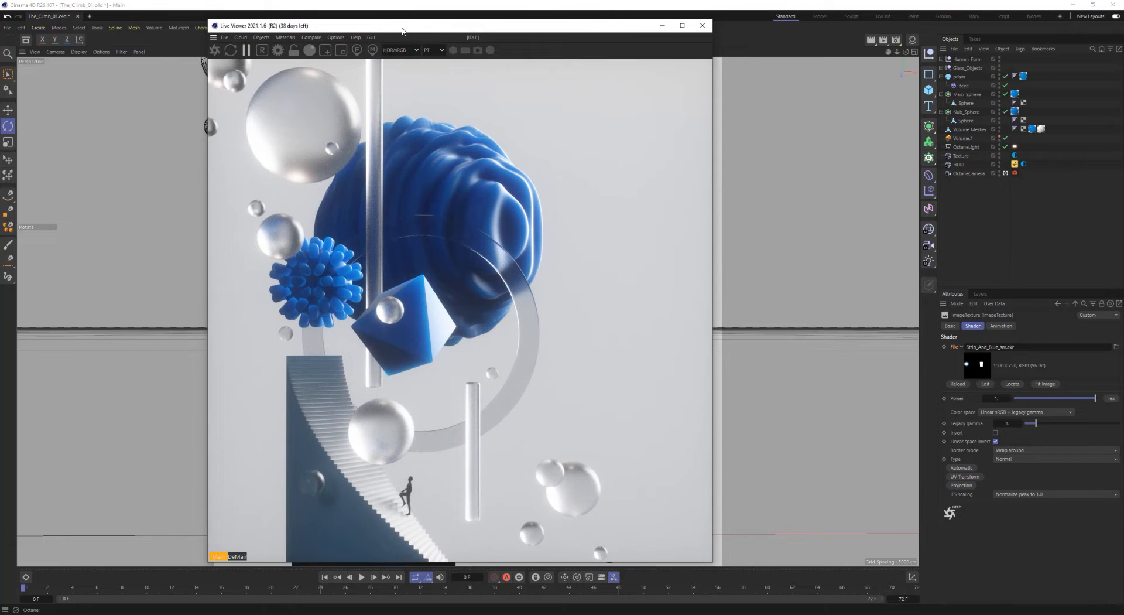
{"action": "left_click", "coordinate": [226, 38]}
{"action": "mouse_move", "coordinate": [250, 111]}
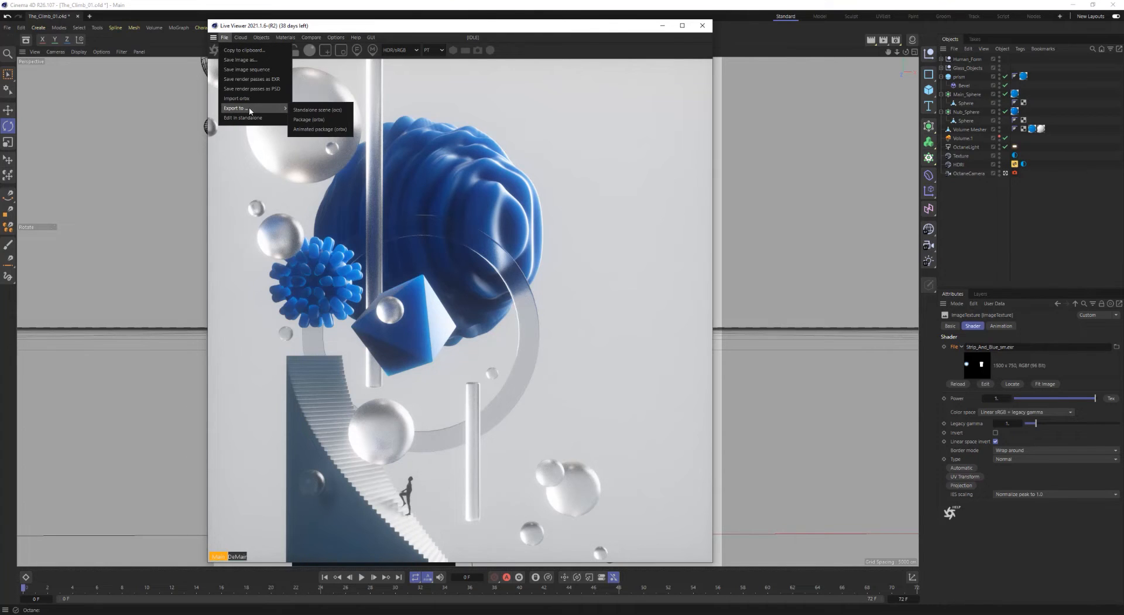
{"action": "left_click", "coordinate": [348, 130]}
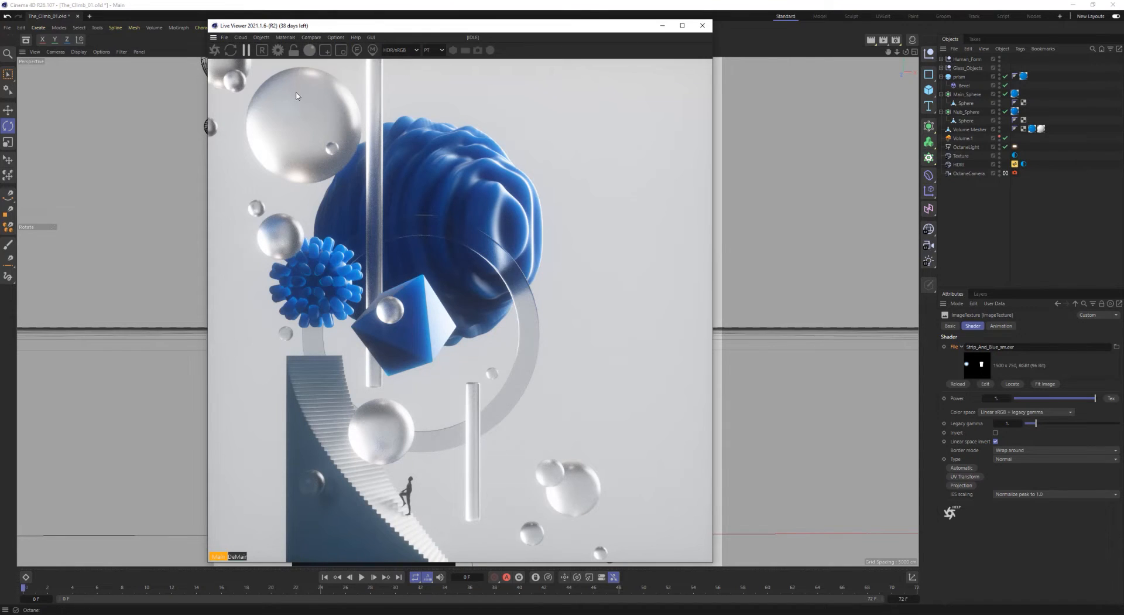
- Move the Live Viewer aside to reveal the wireframe scene and close the viewer
{"action": "left_click_drag", "start_coordinate": [335, 29], "coordinate": [661, 53]}
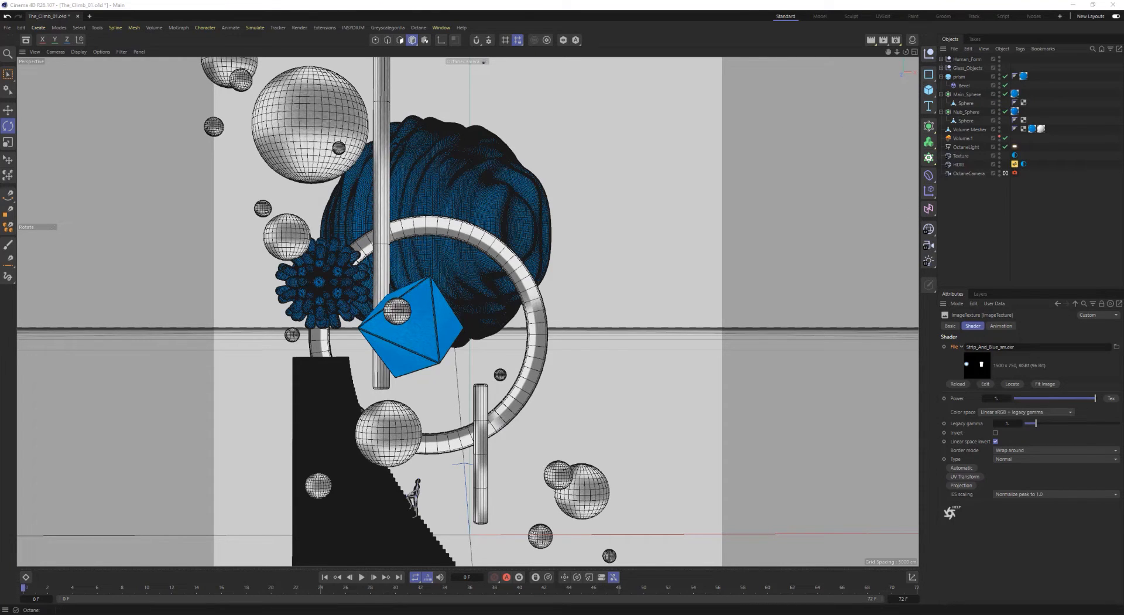
{"action": "left_click_drag", "start_coordinate": [1123, 100], "coordinate": [733, 56]}
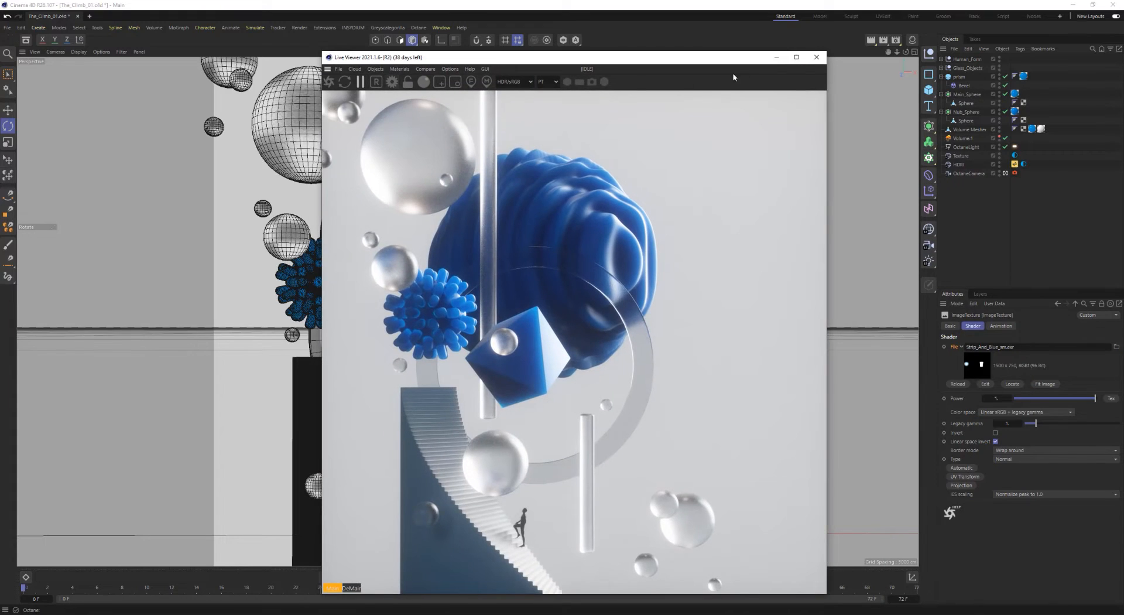
{"action": "left_click", "coordinate": [816, 57]}
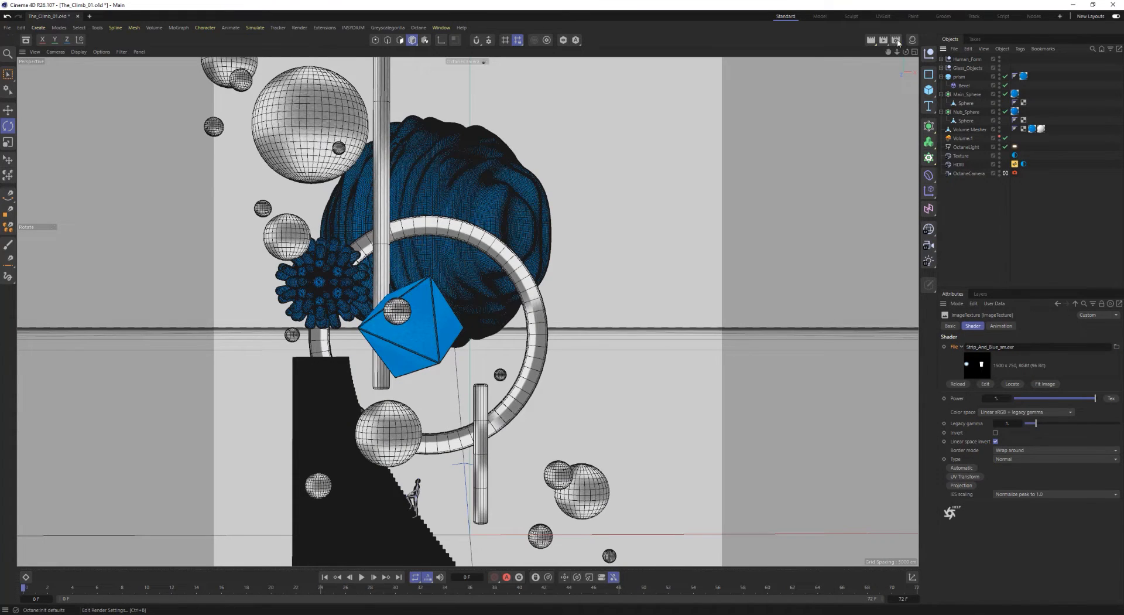
- Open the render settings and expand the Octane Renderer's ORBX Exporter section, enlarging the window to fit the full file path
{"action": "left_click", "coordinate": [896, 41]}
{"action": "left_click_drag", "start_coordinate": [894, 32], "coordinate": [458, 83]}
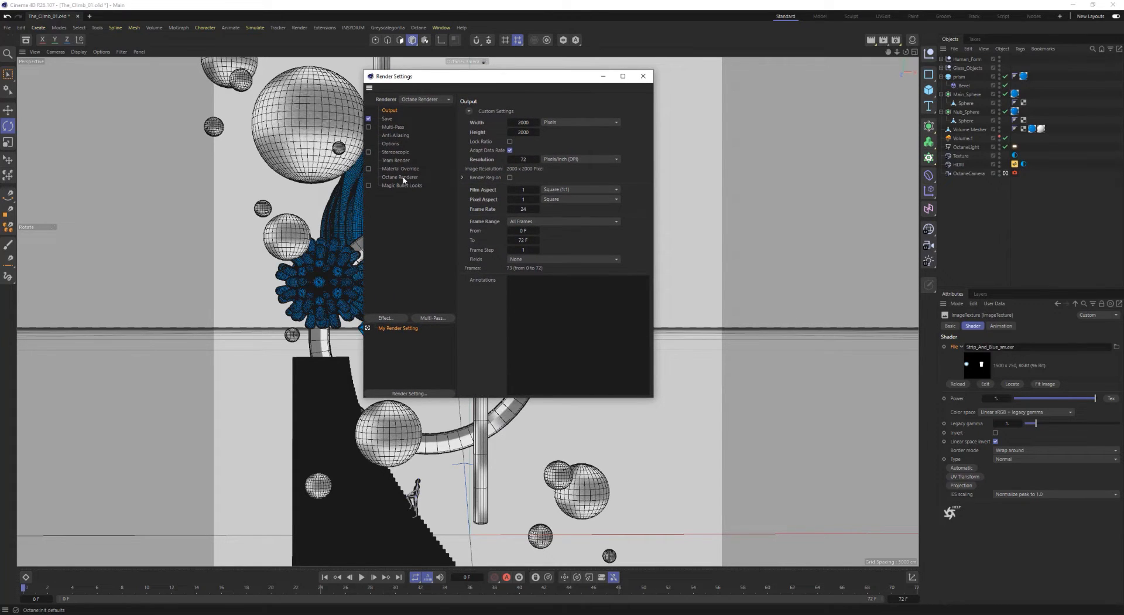
{"action": "left_click", "coordinate": [426, 176]}
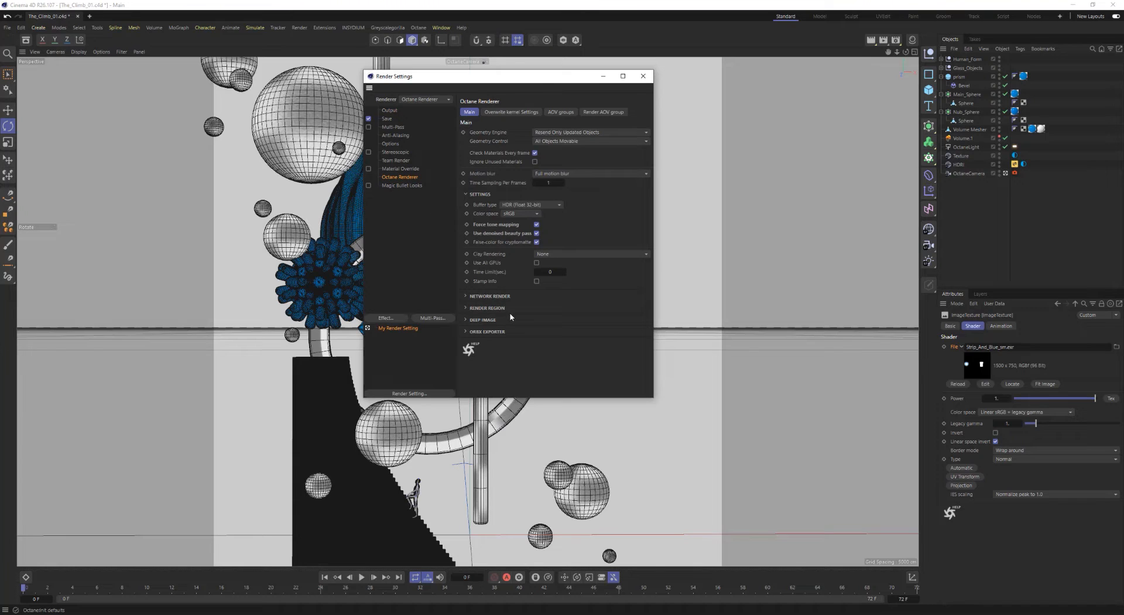
{"action": "left_click", "coordinate": [469, 332]}
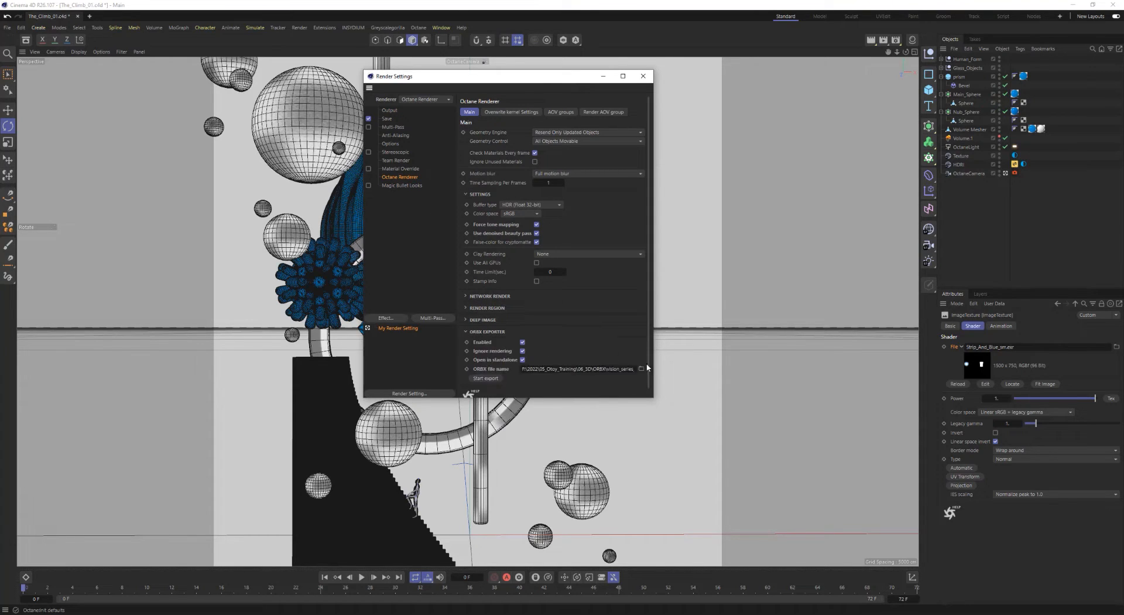
{"action": "left_click_drag", "start_coordinate": [650, 400], "coordinate": [724, 447]}
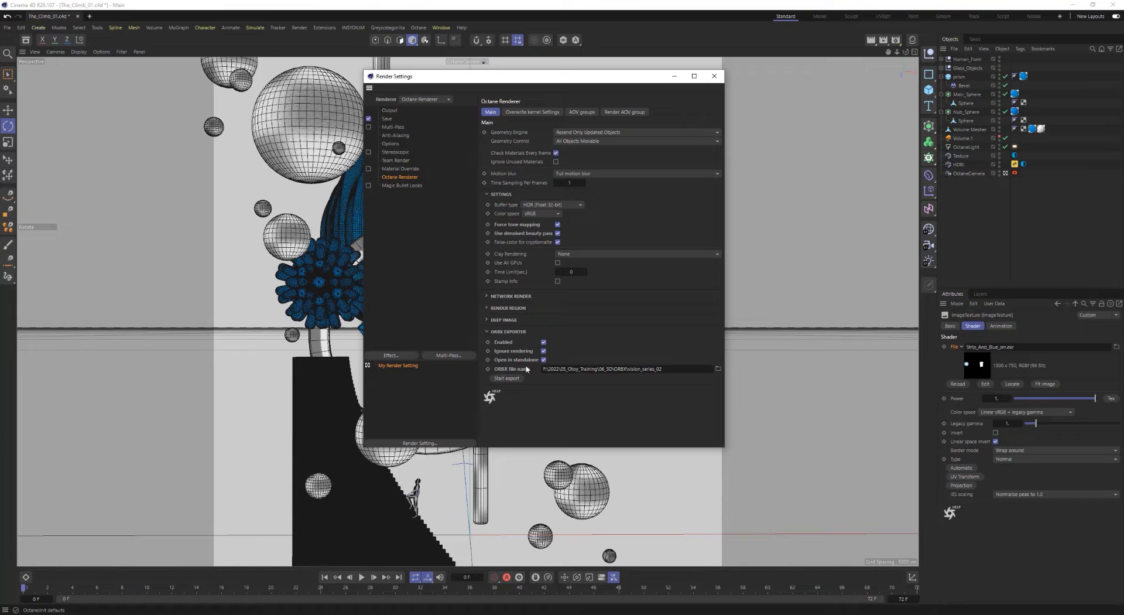
- Turn off Open in standalone for the ORBX exporter, with Enabled and Ignore rendering left on
{"action": "left_click", "coordinate": [544, 341]}
{"action": "left_click", "coordinate": [543, 350]}
{"action": "left_click", "coordinate": [543, 359]}
{"action": "left_click", "coordinate": [543, 342]}
{"action": "left_click", "coordinate": [544, 350]}
- Turn off Ignore rendering for the ORBX exporter and enable saving of the regular image
{"action": "left_click", "coordinate": [387, 118]}
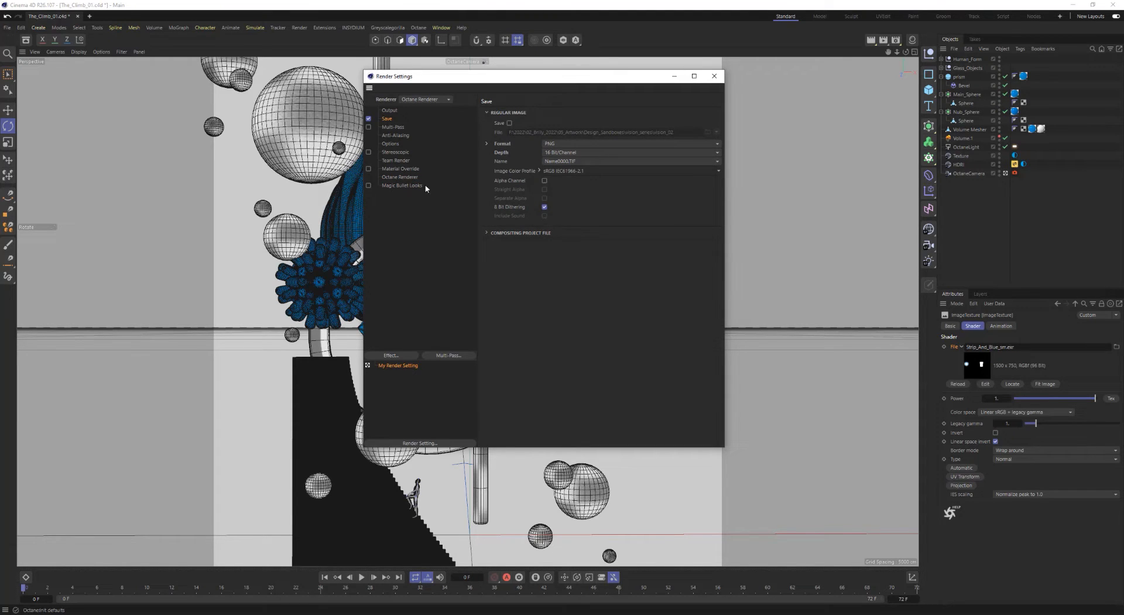
{"action": "left_click", "coordinate": [402, 177]}
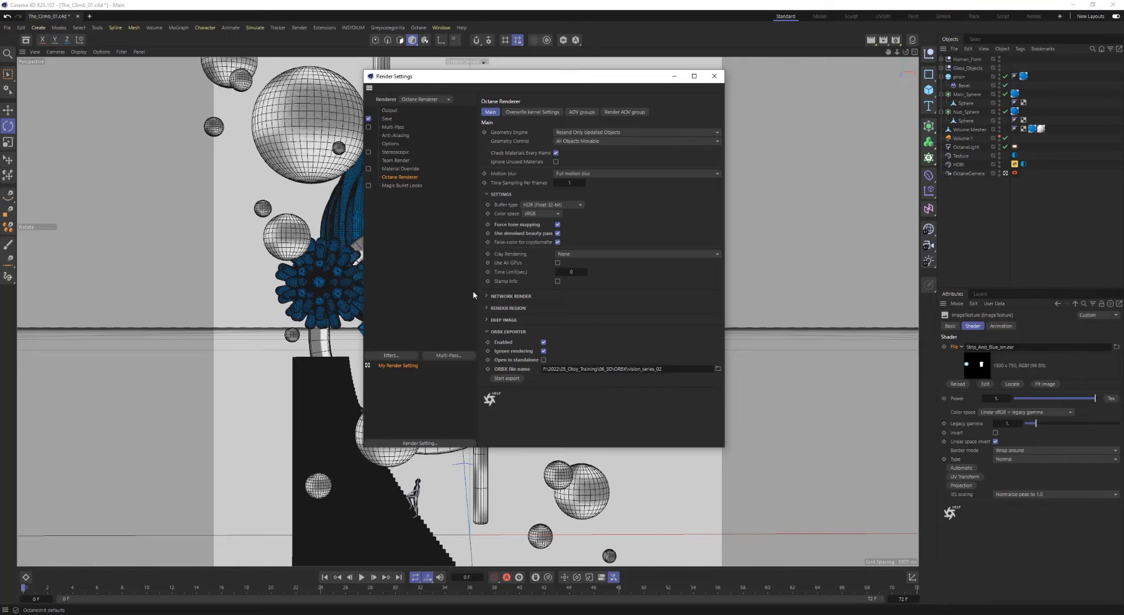
{"action": "left_click", "coordinate": [544, 351]}
{"action": "left_click", "coordinate": [388, 120]}
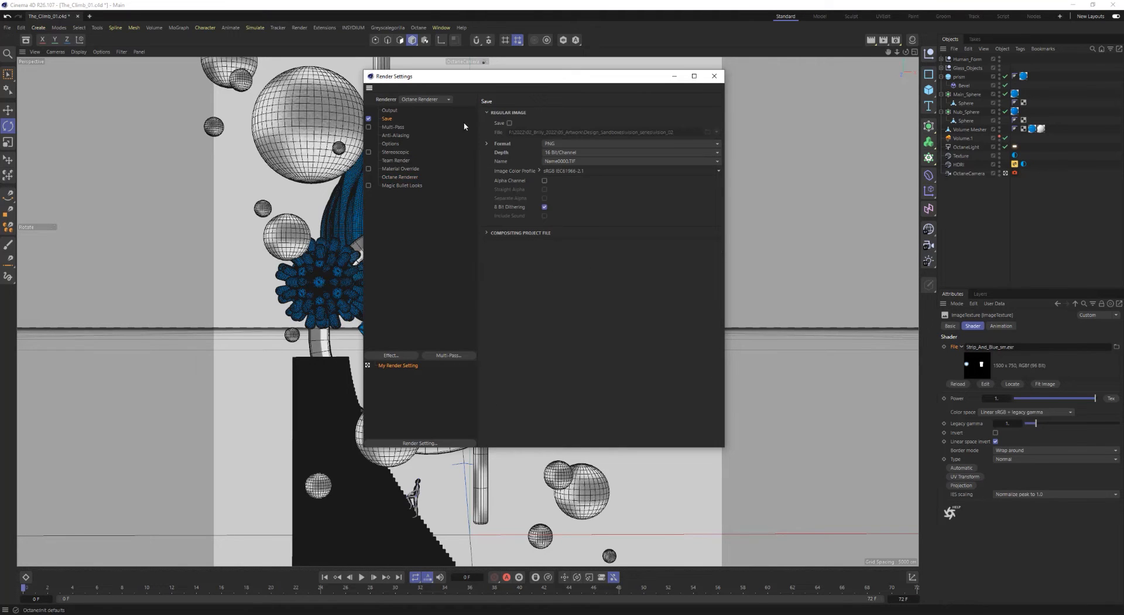
{"action": "left_click", "coordinate": [508, 123]}
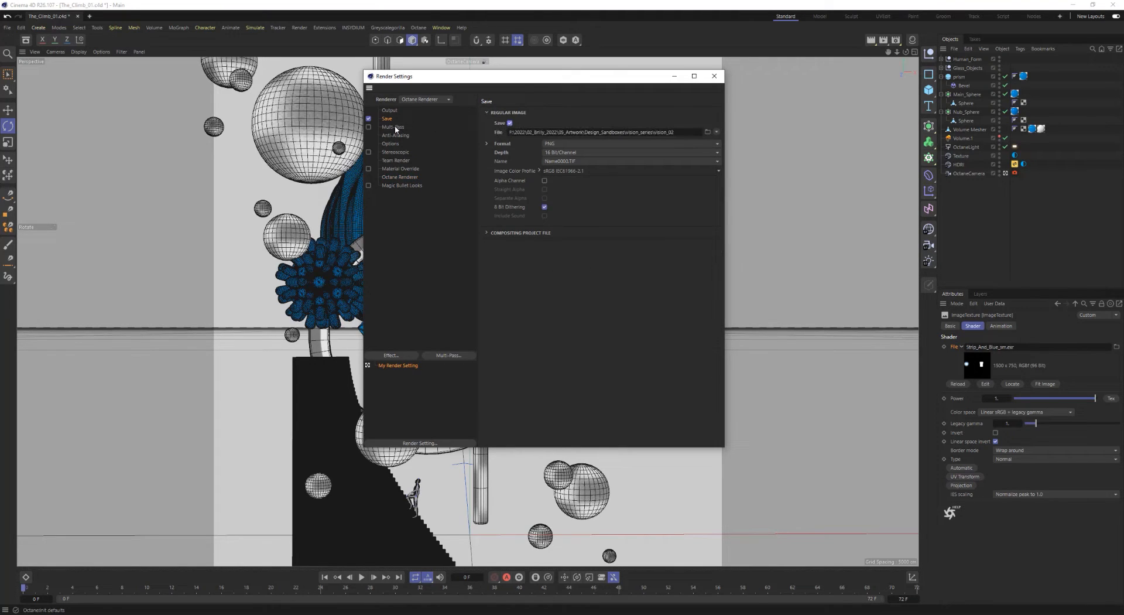
{"action": "left_click", "coordinate": [509, 123]}
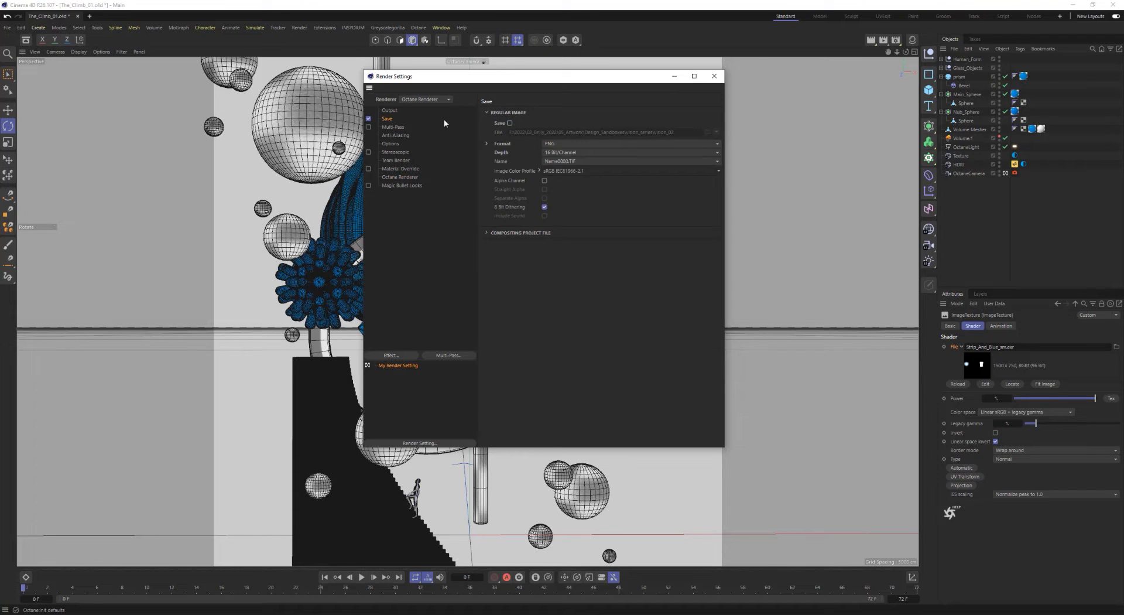
{"action": "left_click", "coordinate": [510, 123]}
- Disable regular image saving, and enable Ignore rendering and Open in standalone for the ORBX exporter
{"action": "left_click", "coordinate": [400, 177]}
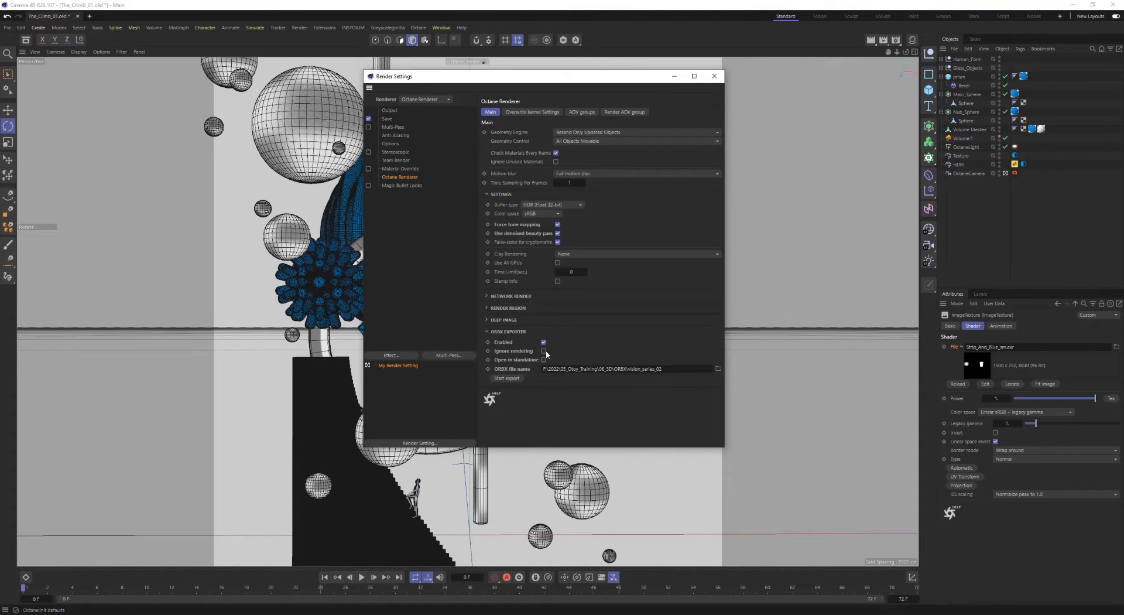
{"action": "left_click", "coordinate": [386, 119]}
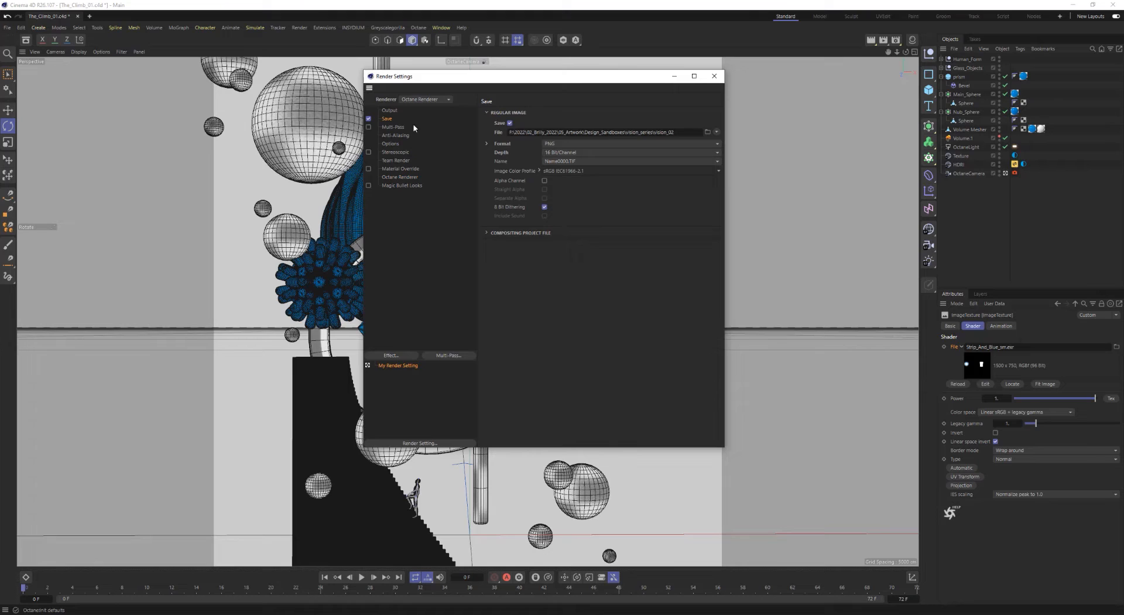
{"action": "left_click", "coordinate": [510, 123]}
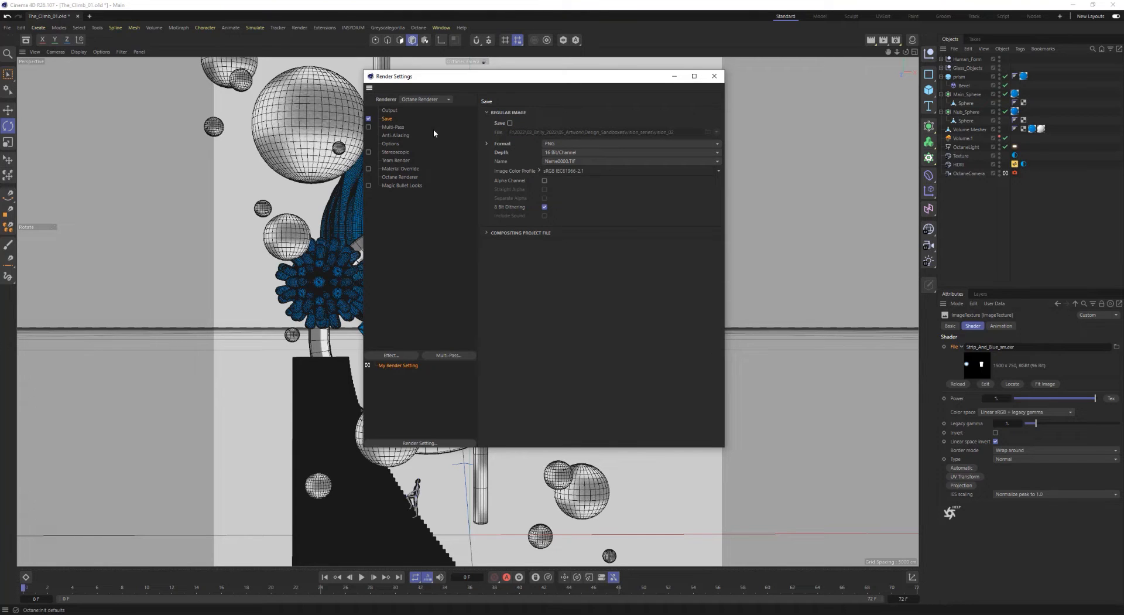
{"action": "left_click", "coordinate": [400, 177]}
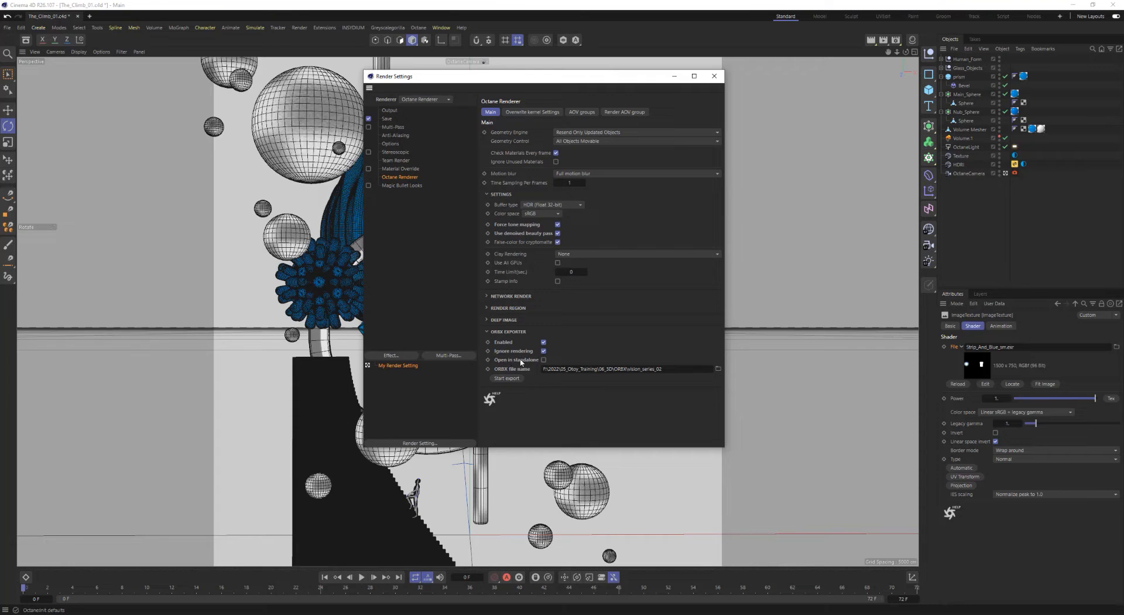
{"action": "left_click", "coordinate": [544, 360]}
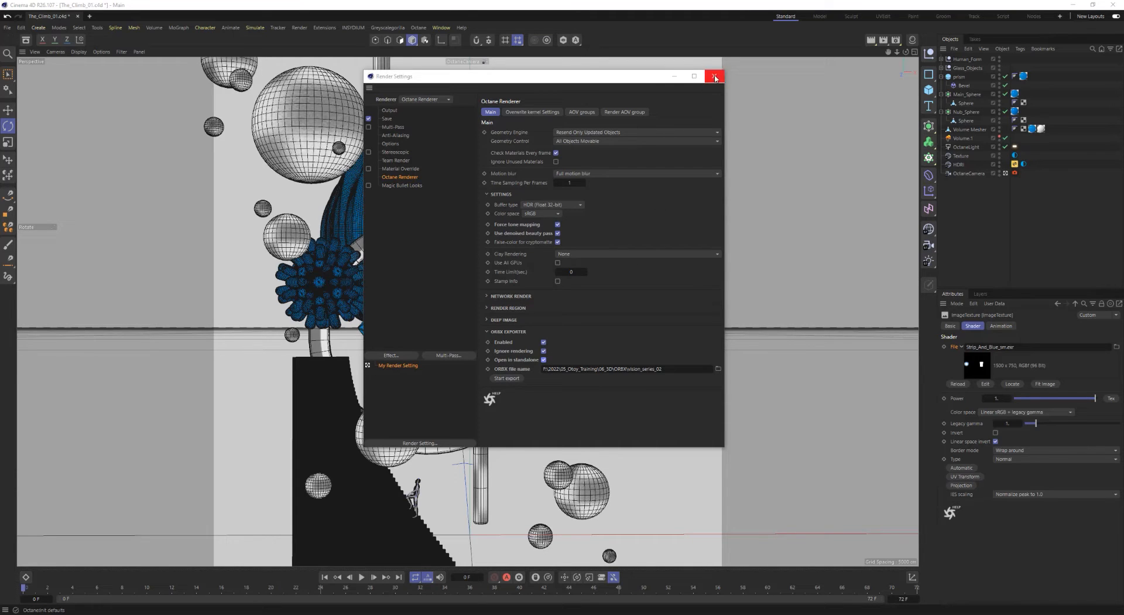
{"action": "left_click_drag", "start_coordinate": [632, 81], "coordinate": [621, 69]}
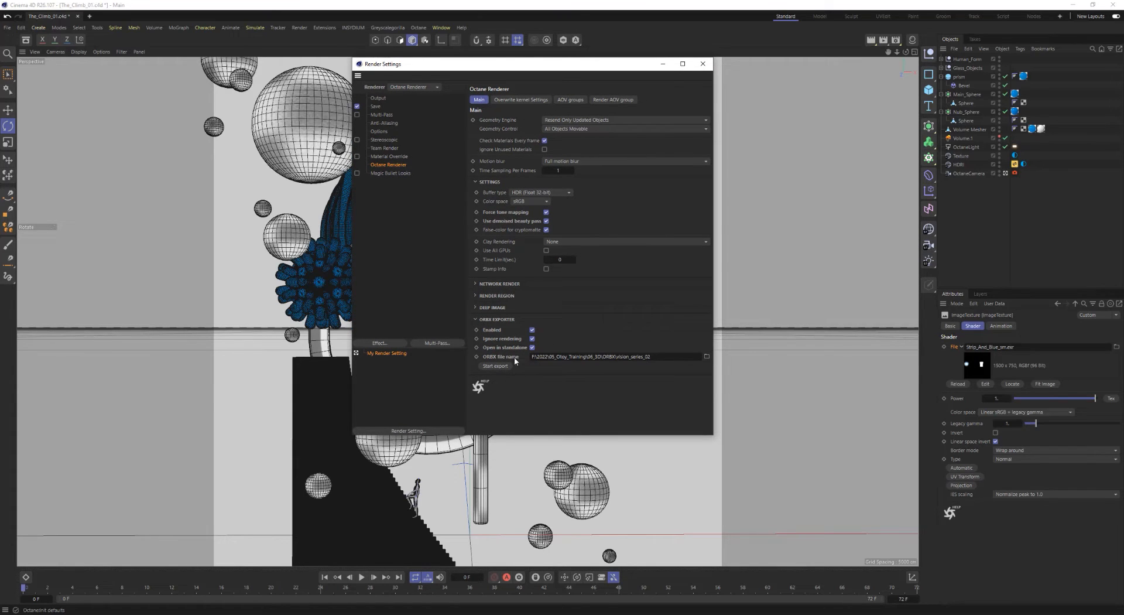
- Change the ORBX file name to vision_series_03 and start the export, continuing without saving the rendered image
{"action": "left_click", "coordinate": [661, 356]}
{"action": "key", "text": "Return"}
{"action": "left_click", "coordinate": [496, 366]}
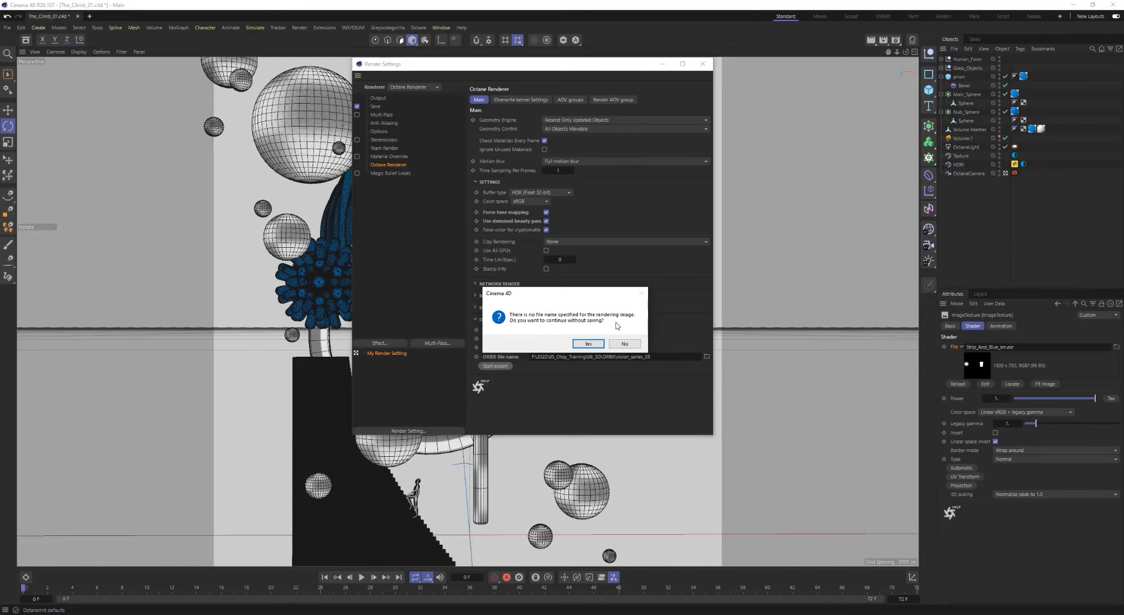
{"action": "left_click", "coordinate": [592, 345]}
{"action": "left_click", "coordinate": [590, 344]}
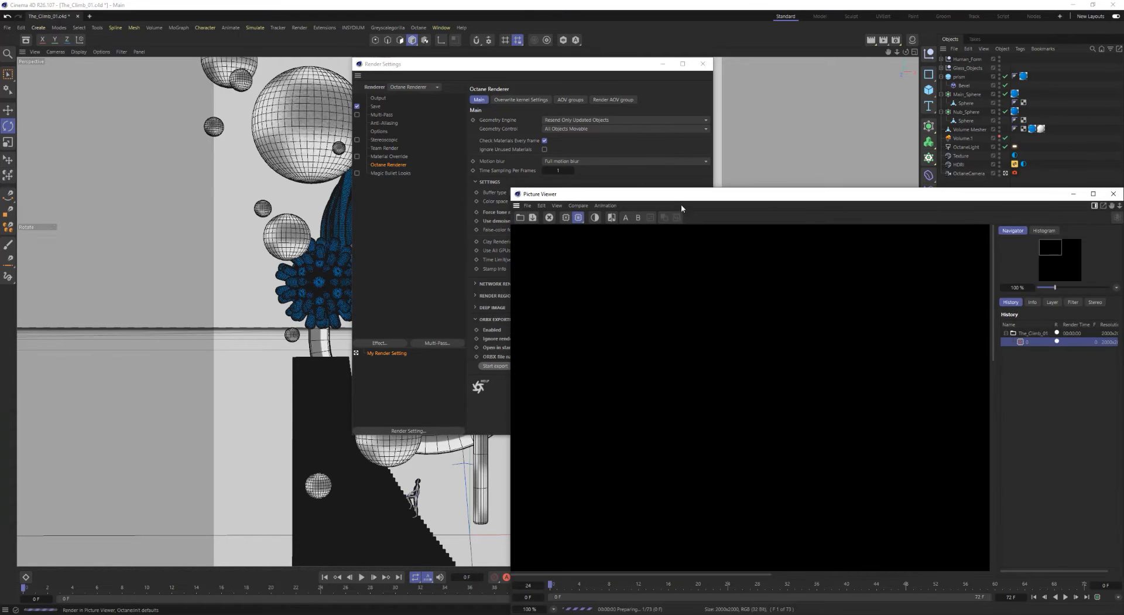
- Monitor the frame-by-frame ORBX export in the Picture Viewer, moving its window in and out of view
{"action": "left_click_drag", "start_coordinate": [650, 192], "coordinate": [370, 86]}
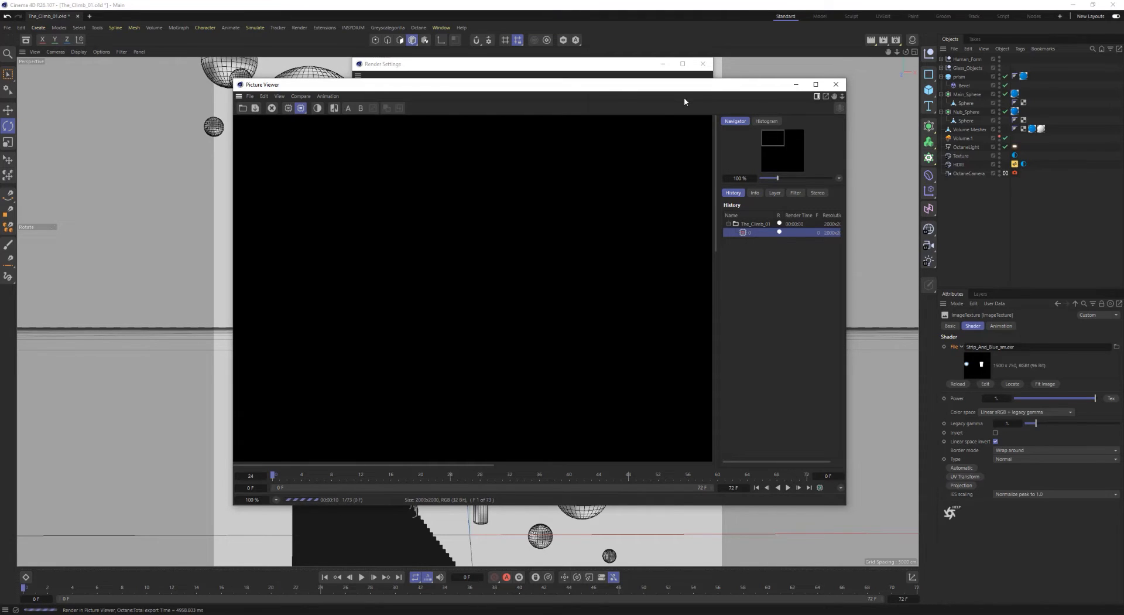
{"action": "left_click_drag", "start_coordinate": [672, 86], "coordinate": [1123, 131]}
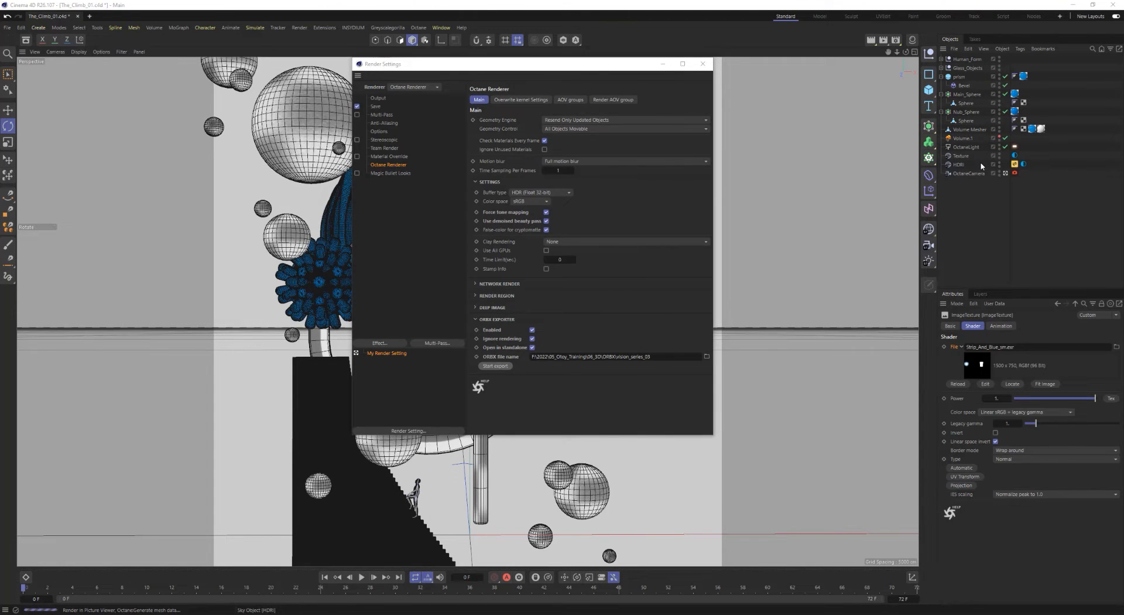
{"action": "left_click_drag", "start_coordinate": [1123, 148], "coordinate": [512, 86]}
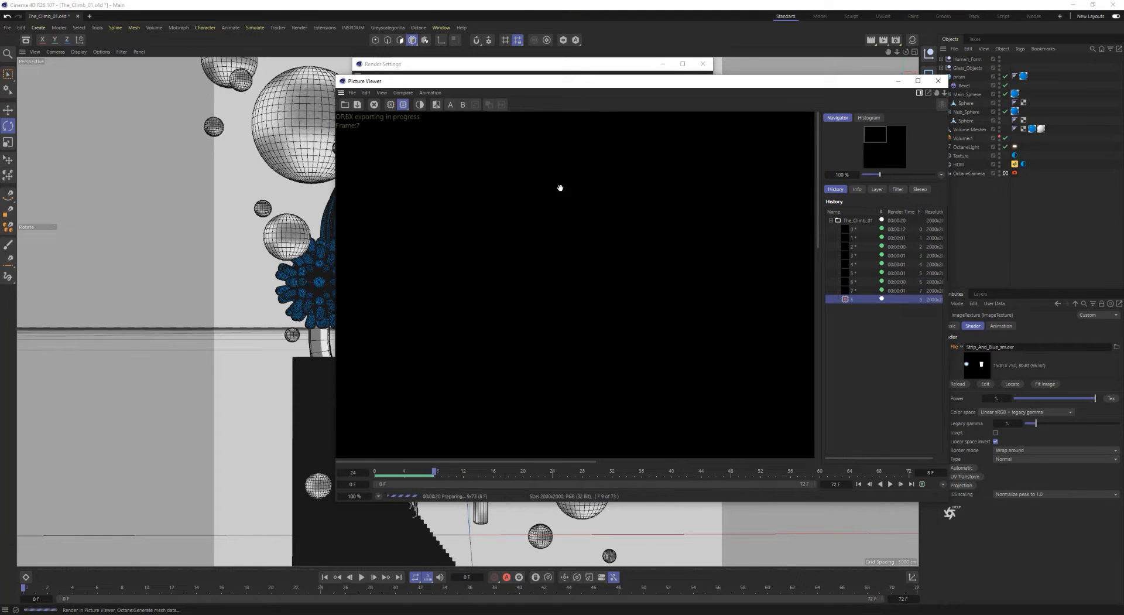
{"action": "left_click_drag", "start_coordinate": [517, 83], "coordinate": [1123, 153]}
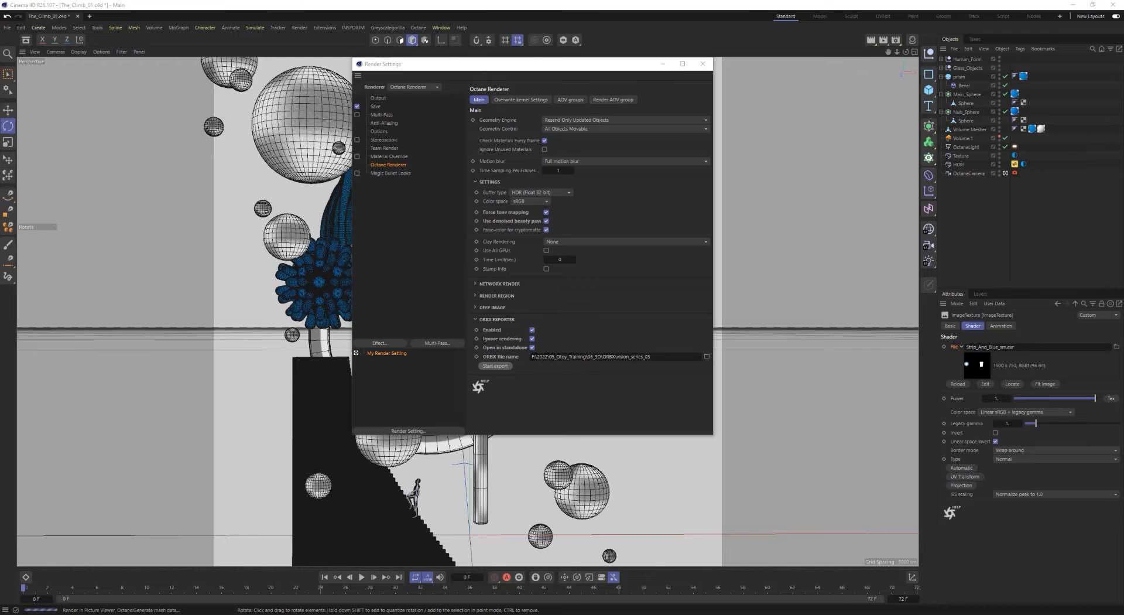
{"action": "left_click_drag", "start_coordinate": [1123, 141], "coordinate": [429, 118]}
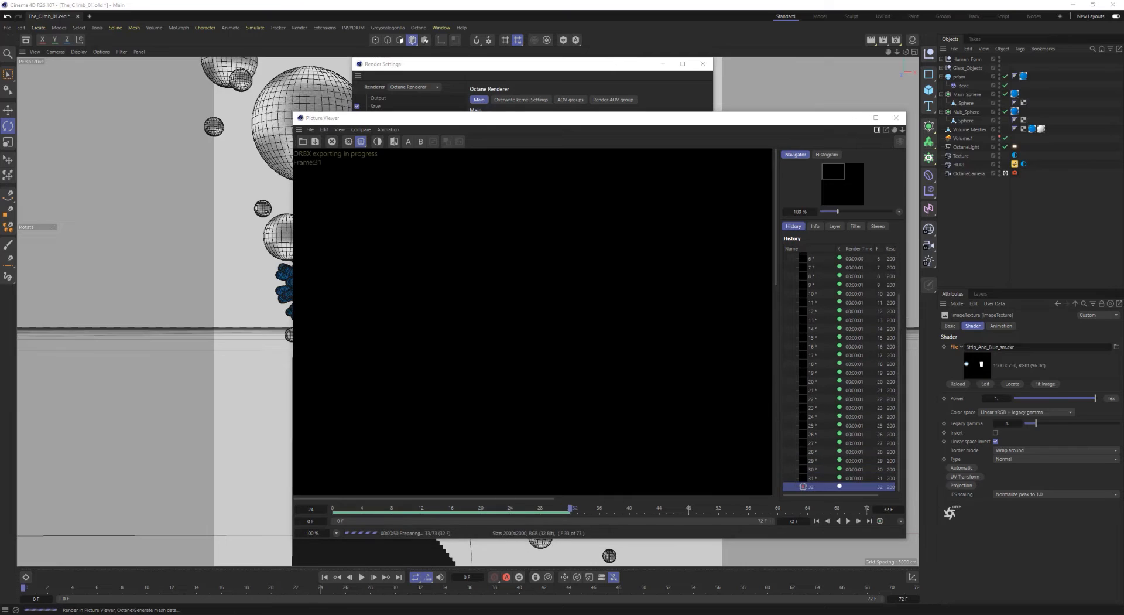
{"action": "left_click_drag", "start_coordinate": [701, 123], "coordinate": [617, 112]}
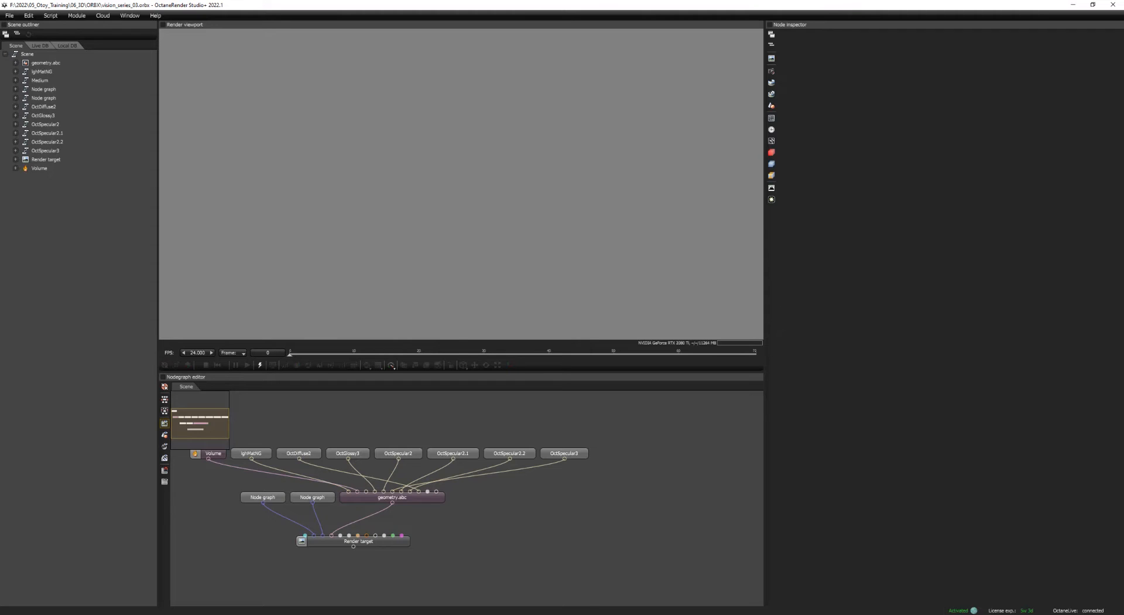
- Switch back to Cinema 4D and close the Picture Viewer and Render Settings windows
{"action": "left_click", "coordinate": [593, 612]}
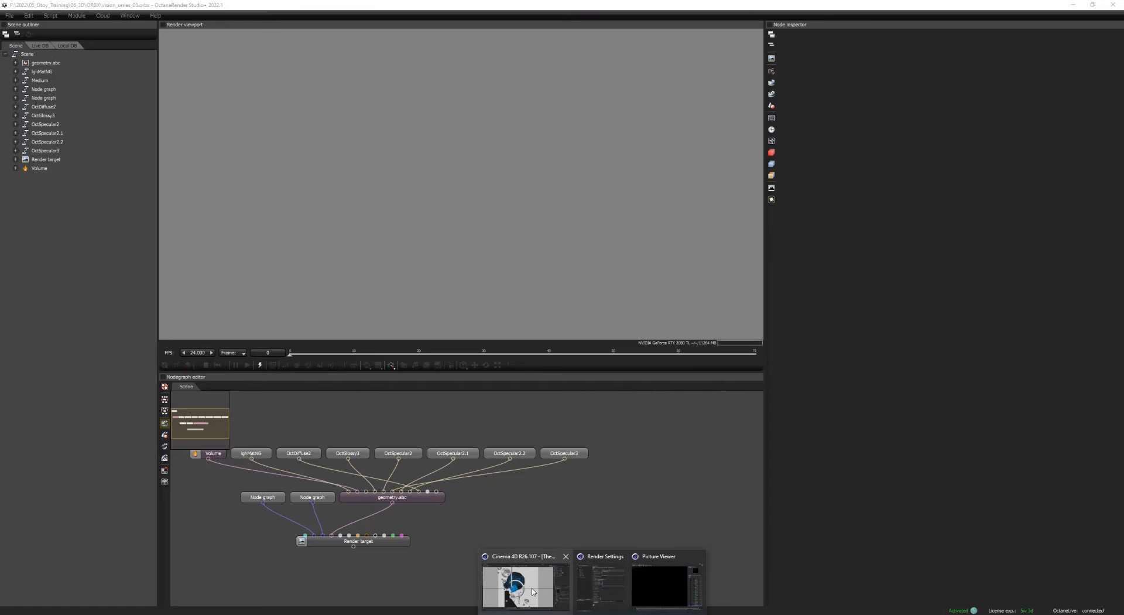
{"action": "left_click", "coordinate": [535, 592]}
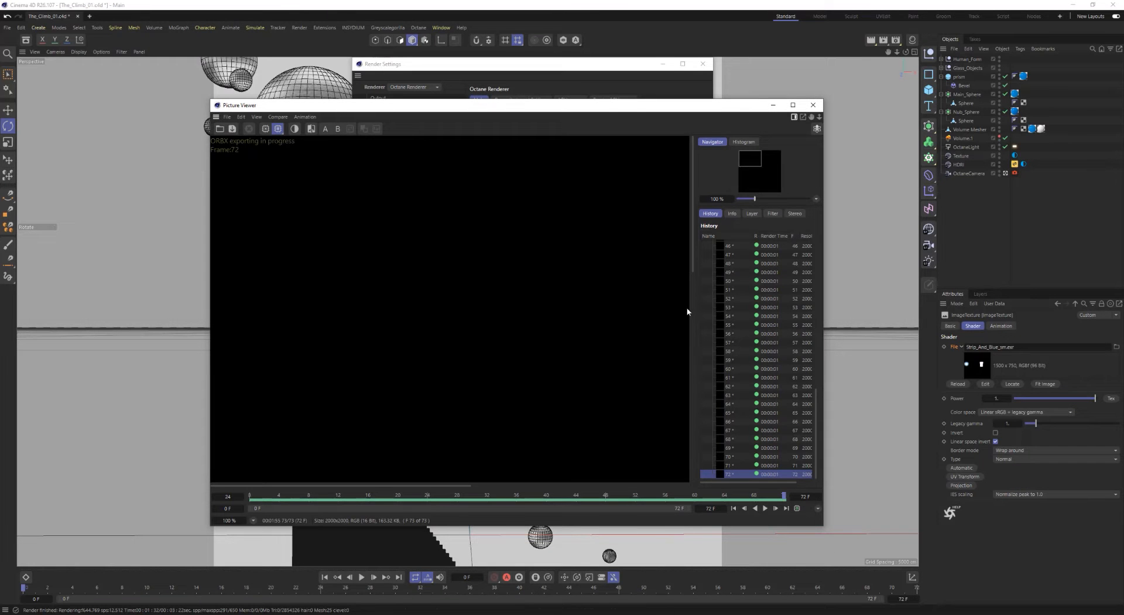
{"action": "left_click", "coordinate": [813, 106]}
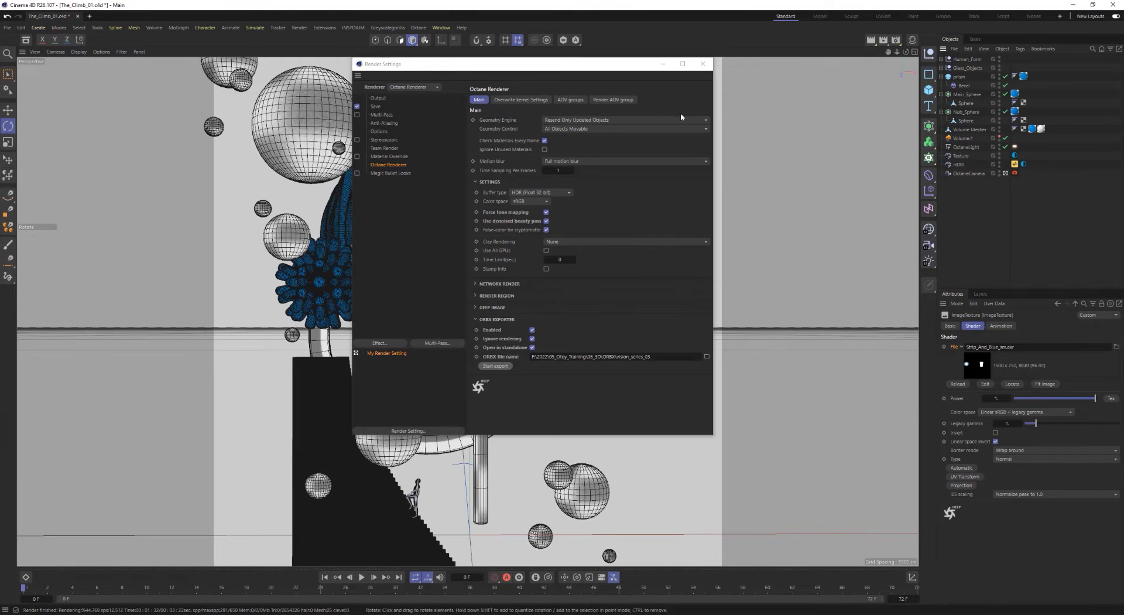
{"action": "left_click", "coordinate": [702, 64]}
- Check the Octane application path in the Octane settings, enlarging the window to read it, and close the settings
{"action": "left_click", "coordinate": [418, 27]}
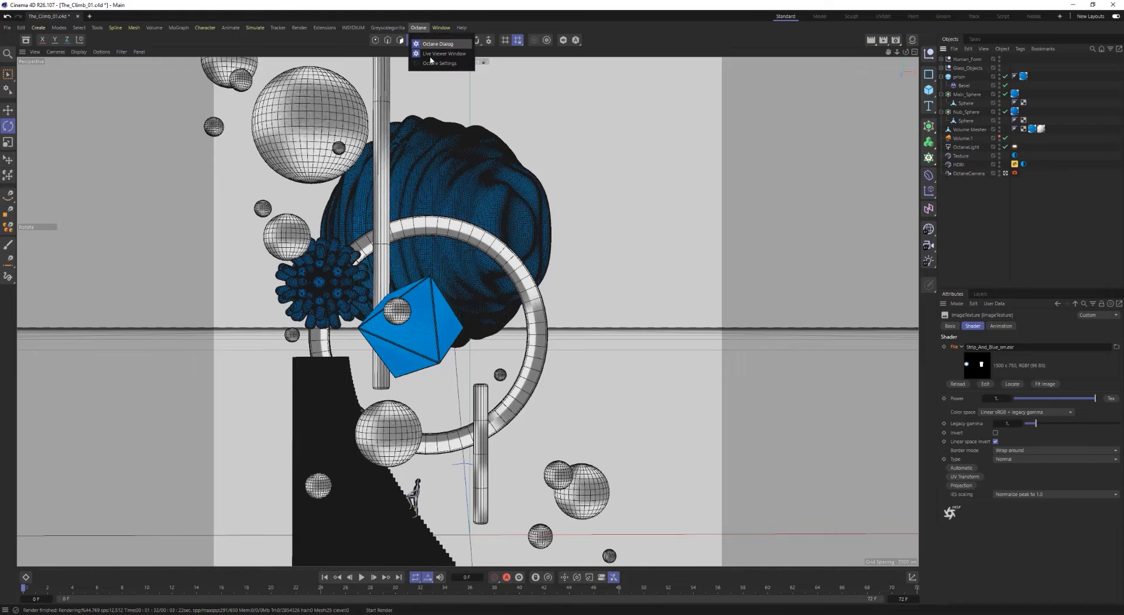
{"action": "left_click", "coordinate": [436, 62]}
{"action": "left_click_drag", "start_coordinate": [91, 10], "coordinate": [357, 118]}
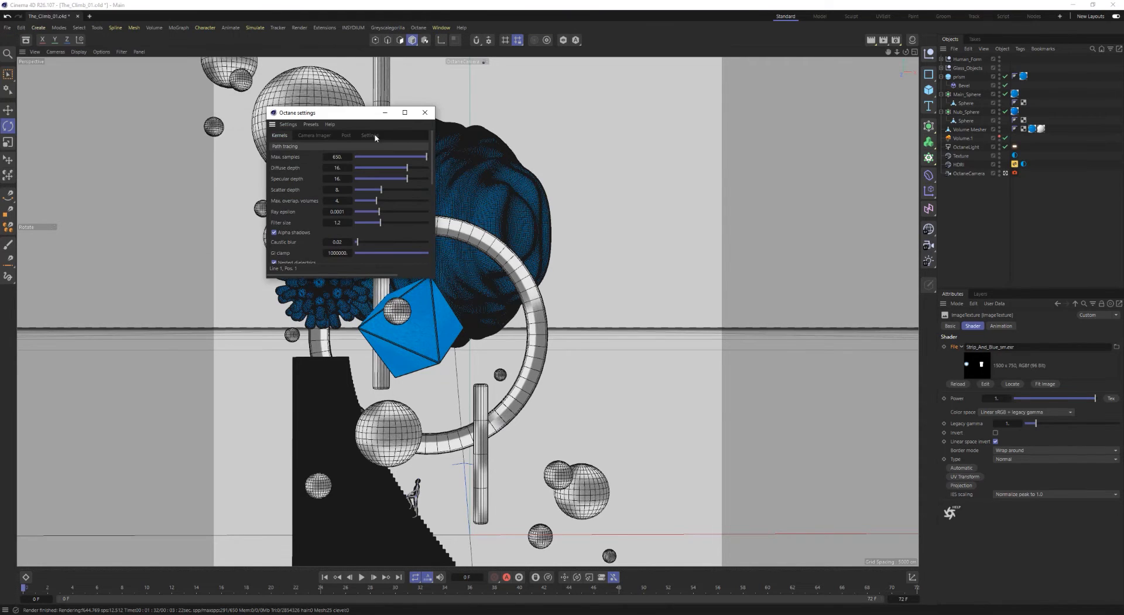
{"action": "left_click_drag", "start_coordinate": [482, 310], "coordinate": [528, 330]}
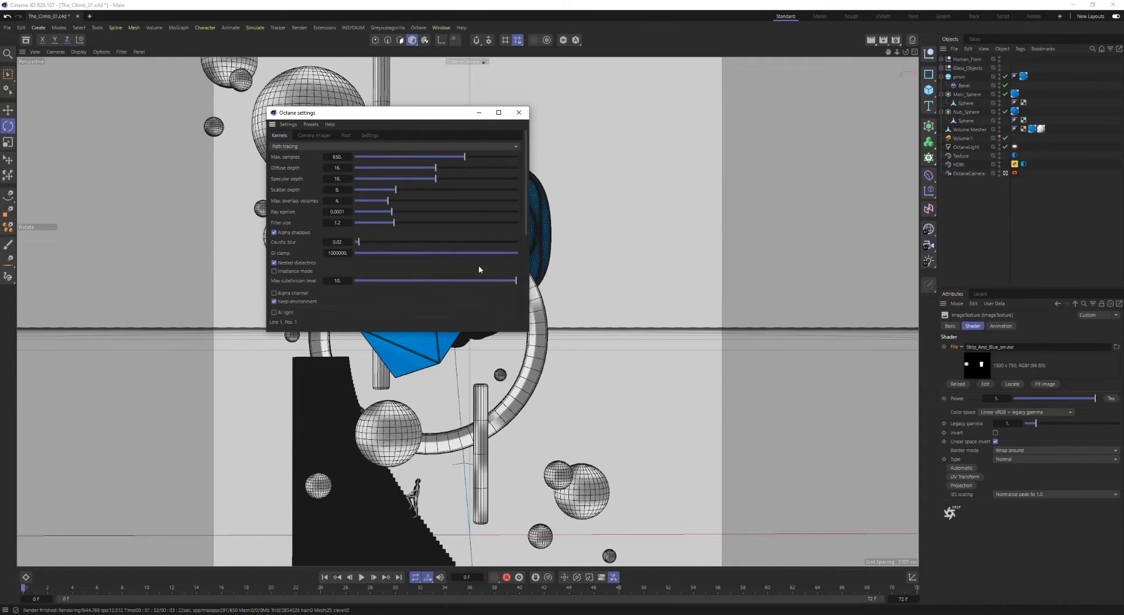
{"action": "left_click", "coordinate": [370, 135]}
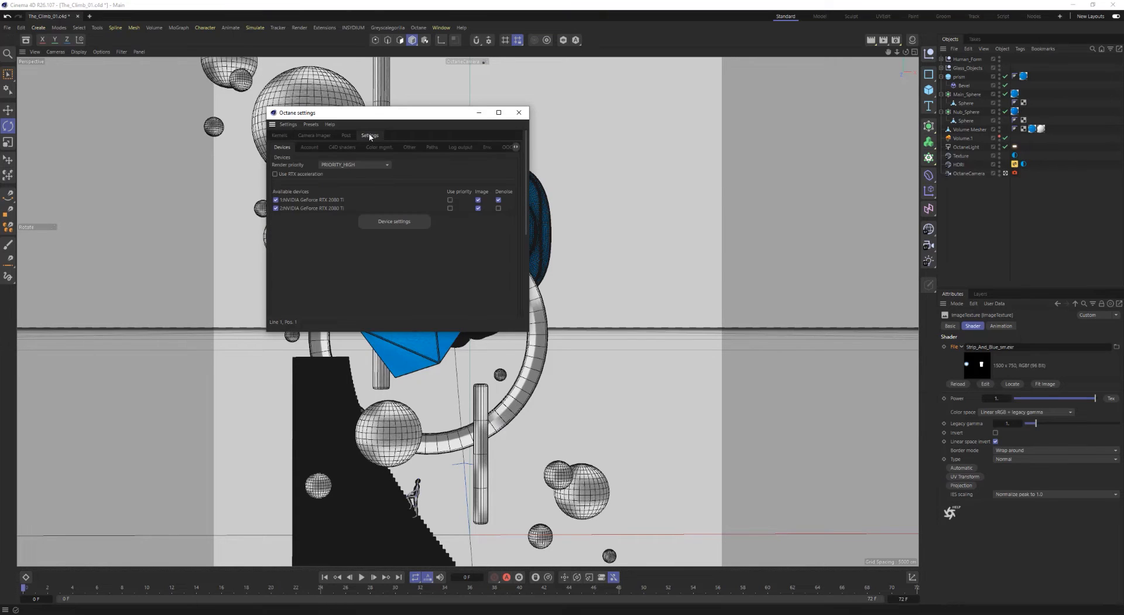
{"action": "left_click", "coordinate": [432, 148]}
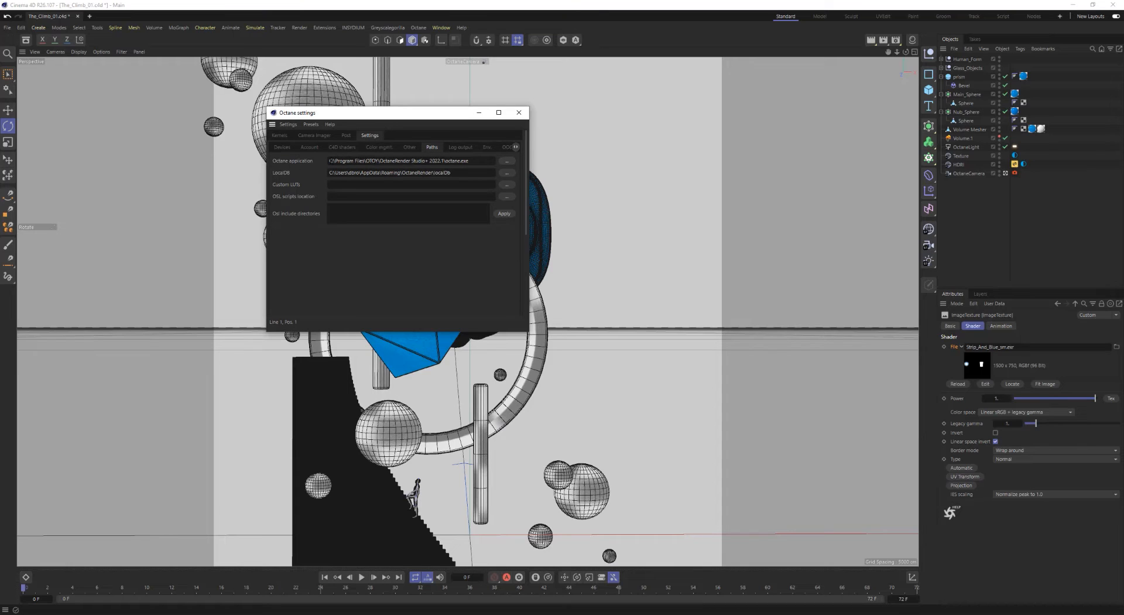
{"action": "left_click_drag", "start_coordinate": [330, 160], "coordinate": [488, 174]}
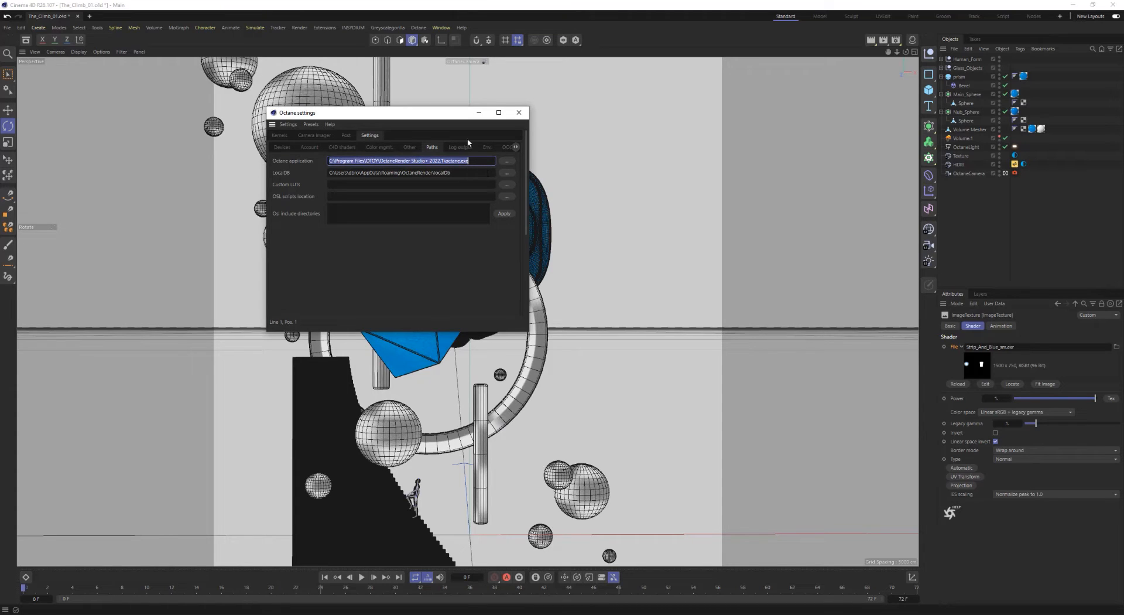
{"action": "left_click", "coordinate": [520, 112]}
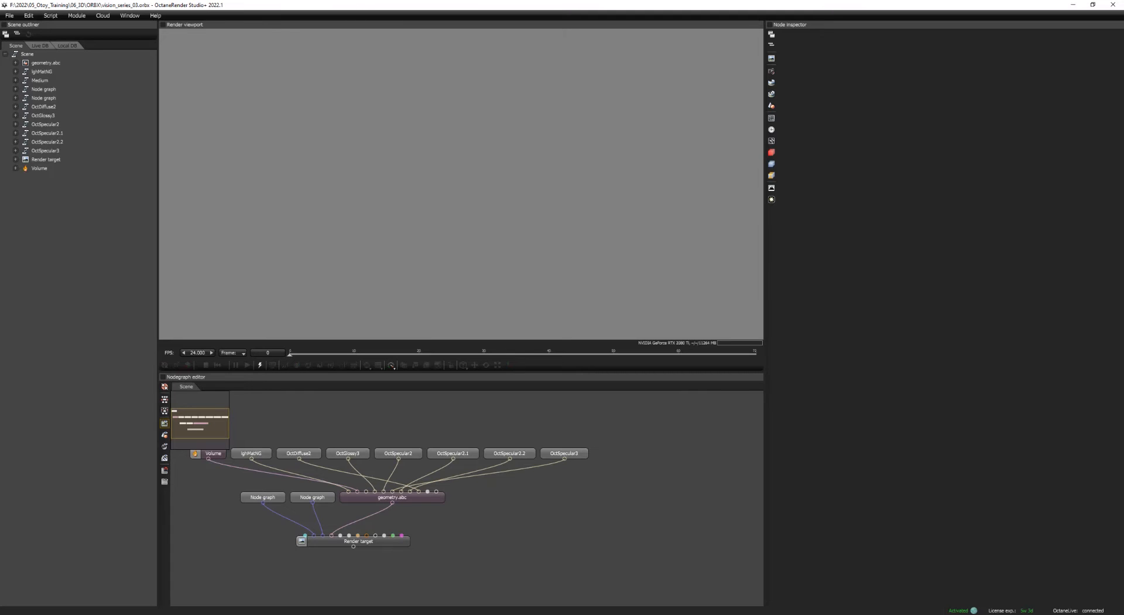
- Render the Render target node in OctaneRender Studio+, inspect the image, and exit without saving the project
{"action": "left_click", "coordinate": [358, 541]}
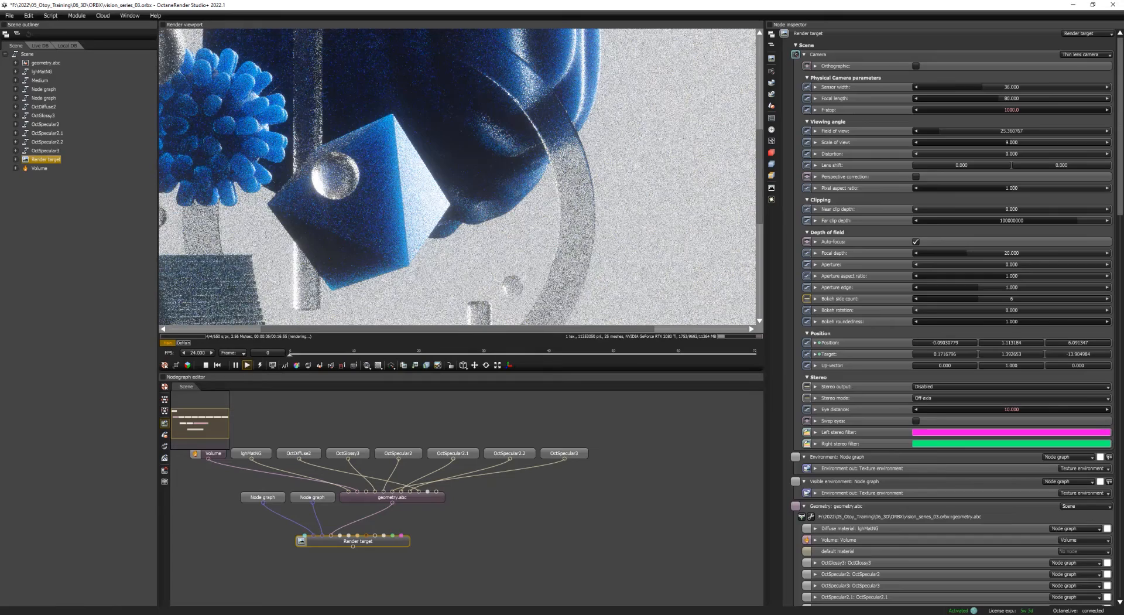
{"action": "scroll", "coordinate": [458, 176], "scroll_direction": "up", "scroll_amount": 3}
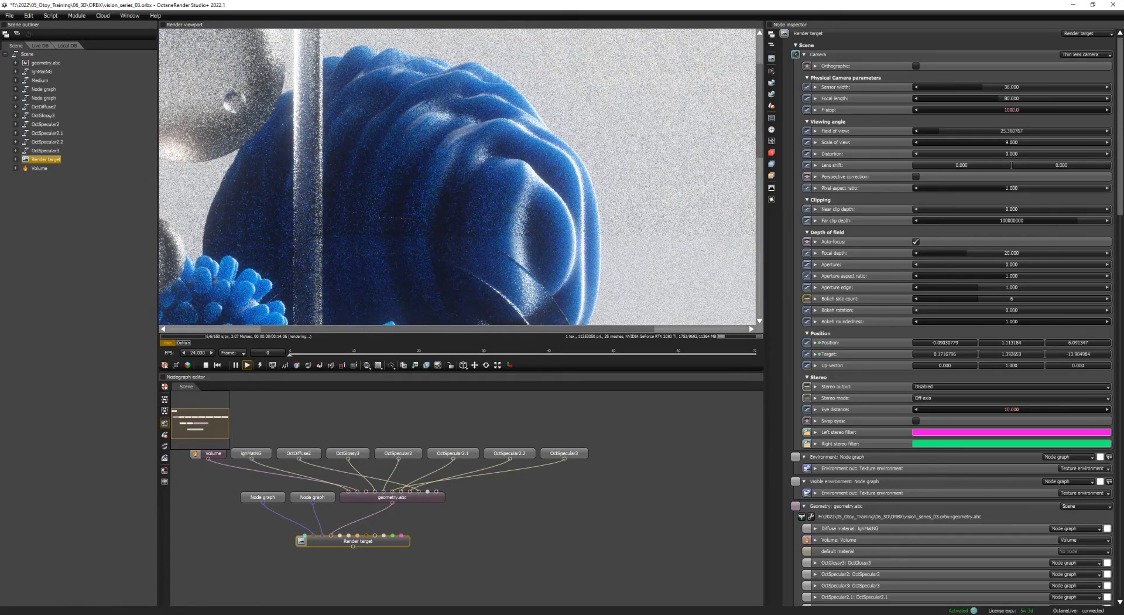
{"action": "scroll", "coordinate": [457, 176], "scroll_direction": "left", "scroll_amount": 2}
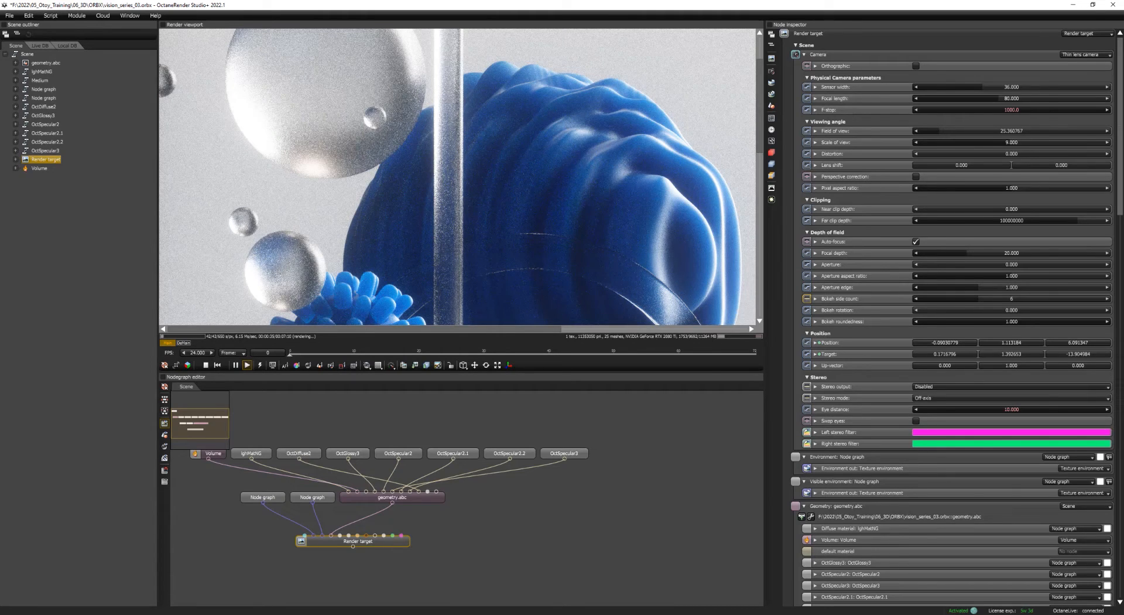
{"action": "left_click", "coordinate": [1112, 5]}
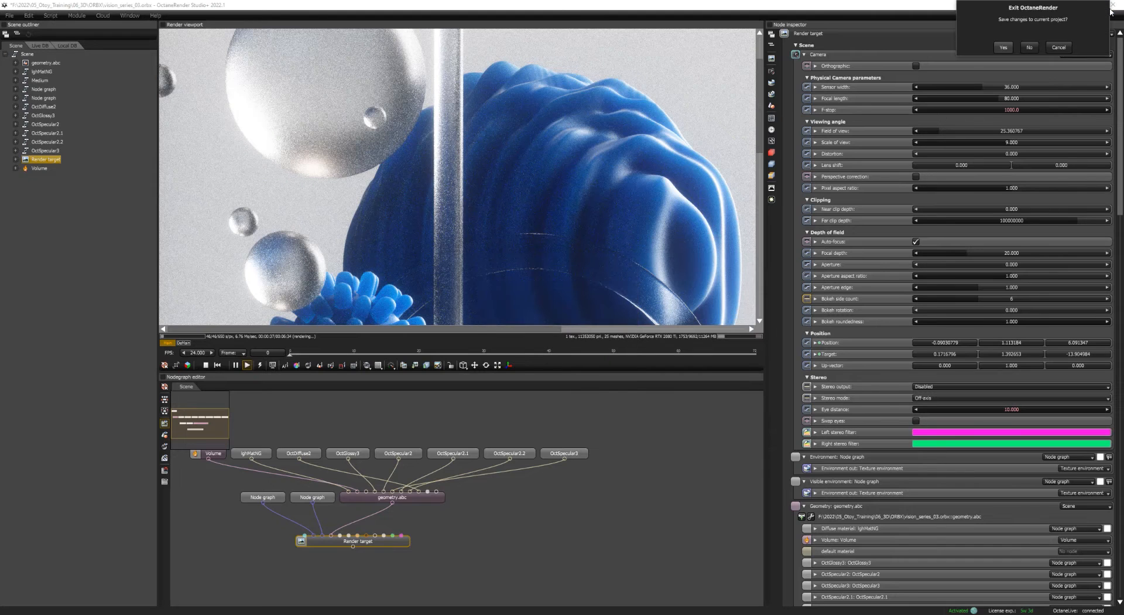
{"action": "left_click", "coordinate": [1029, 48]}
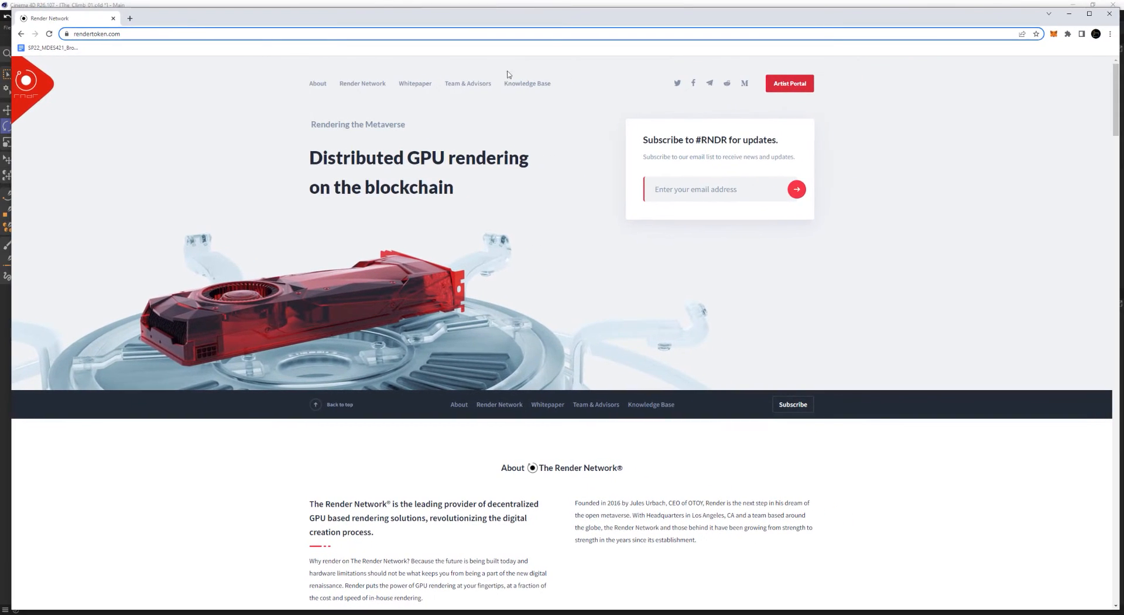
- Maximize the browser and look through the Render Network home page's introduction, how-it-works and team sections
{"action": "left_click", "coordinate": [1089, 12]}
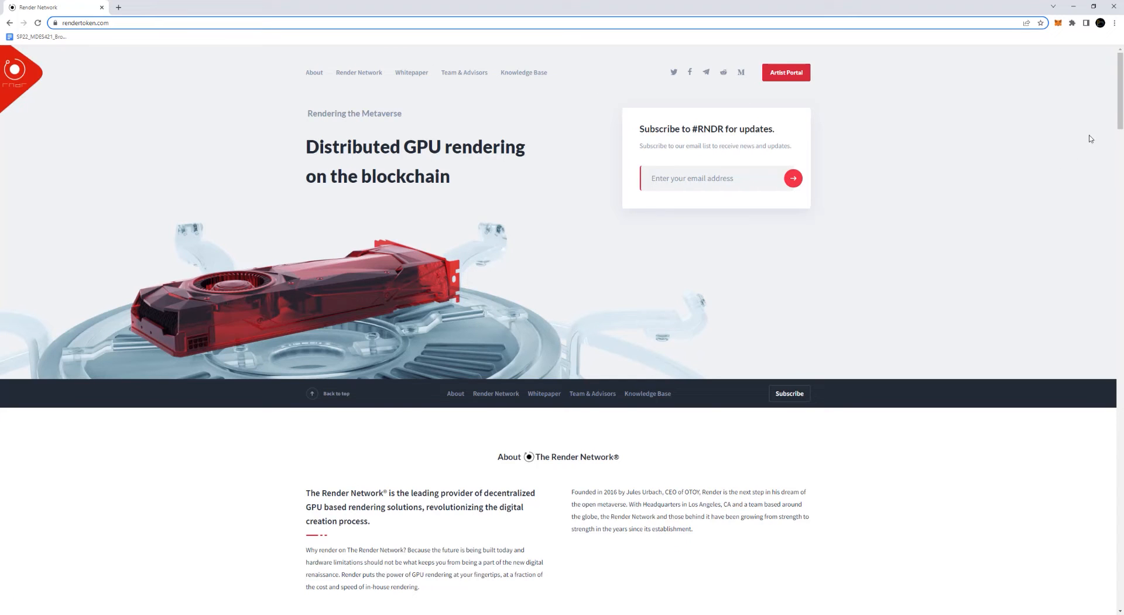
{"action": "scroll", "coordinate": [1120, 100], "scroll_direction": "down", "scroll_amount": 15}
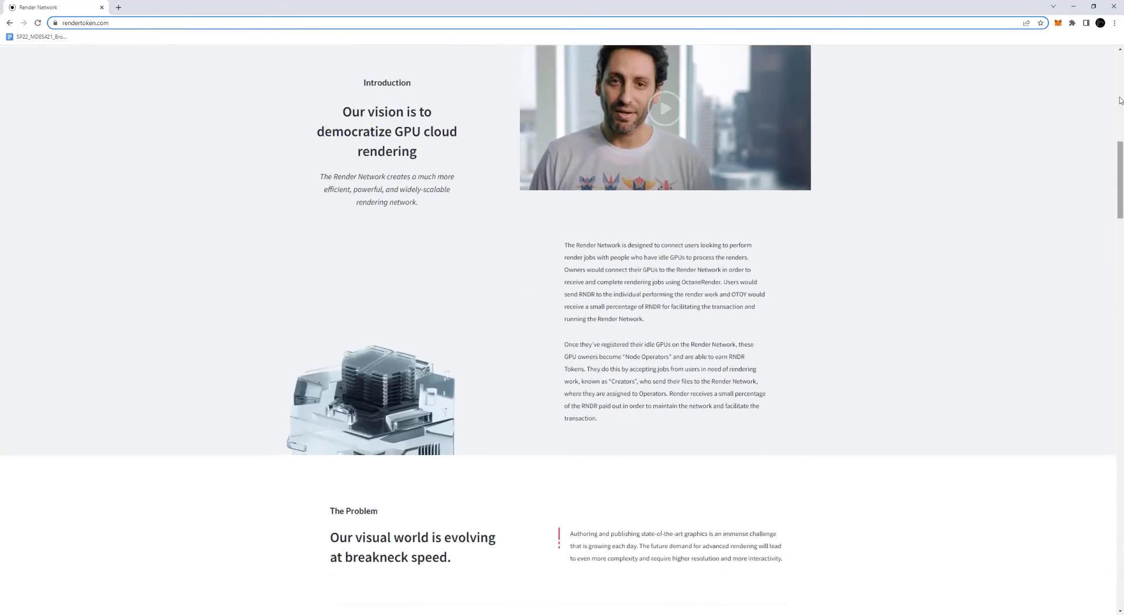
{"action": "scroll", "coordinate": [1120, 100], "scroll_direction": "down", "scroll_amount": 10}
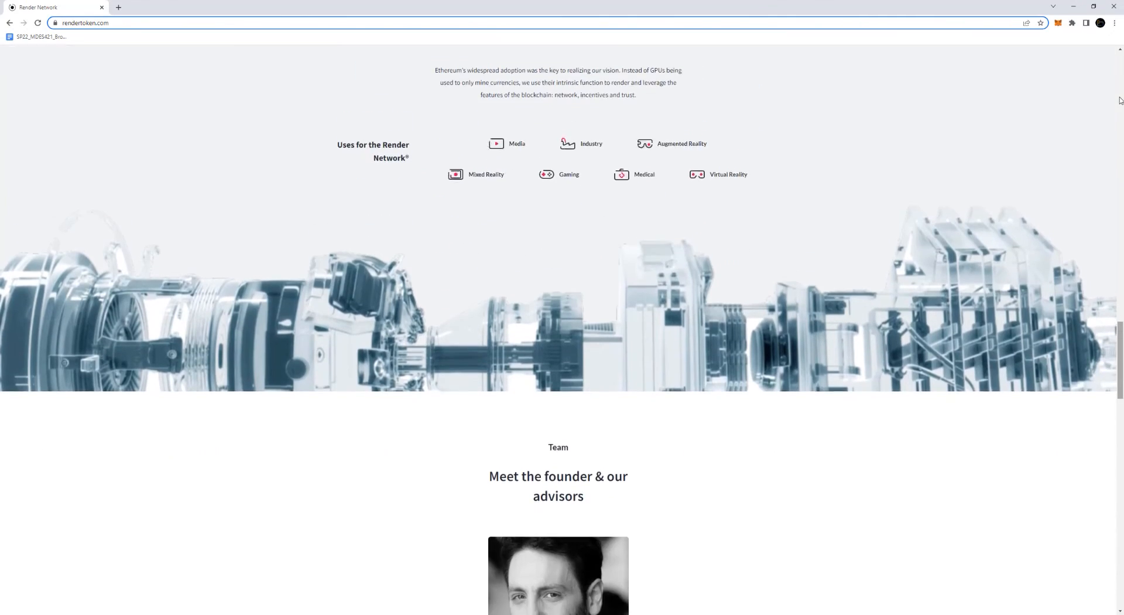
{"action": "scroll", "coordinate": [1120, 100], "scroll_direction": "up", "scroll_amount": 10}
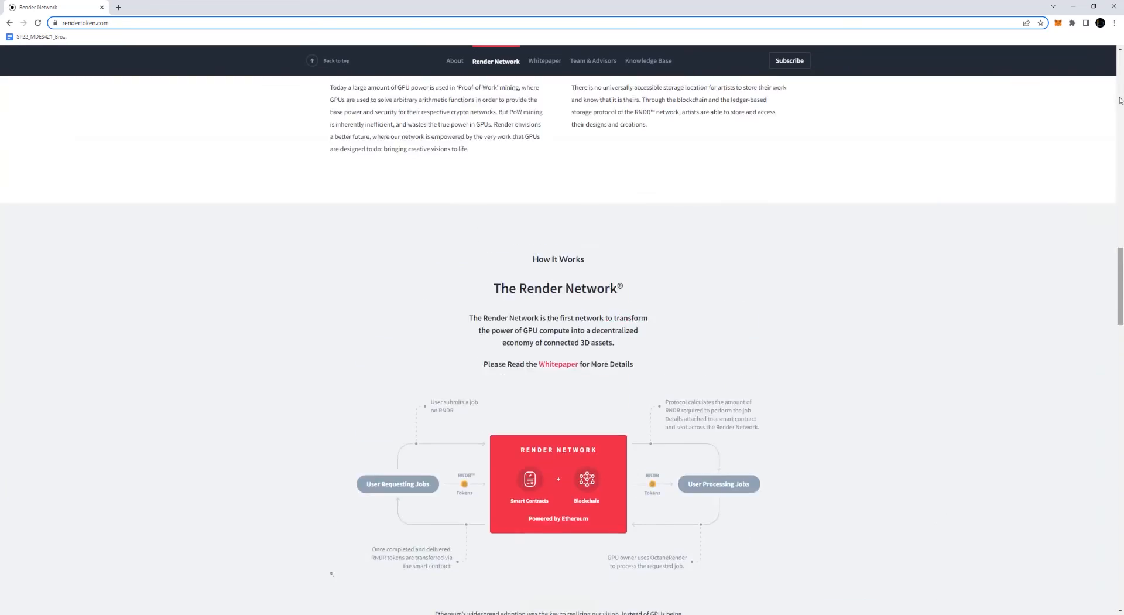
{"action": "scroll", "coordinate": [1120, 100], "scroll_direction": "up", "scroll_amount": 4}
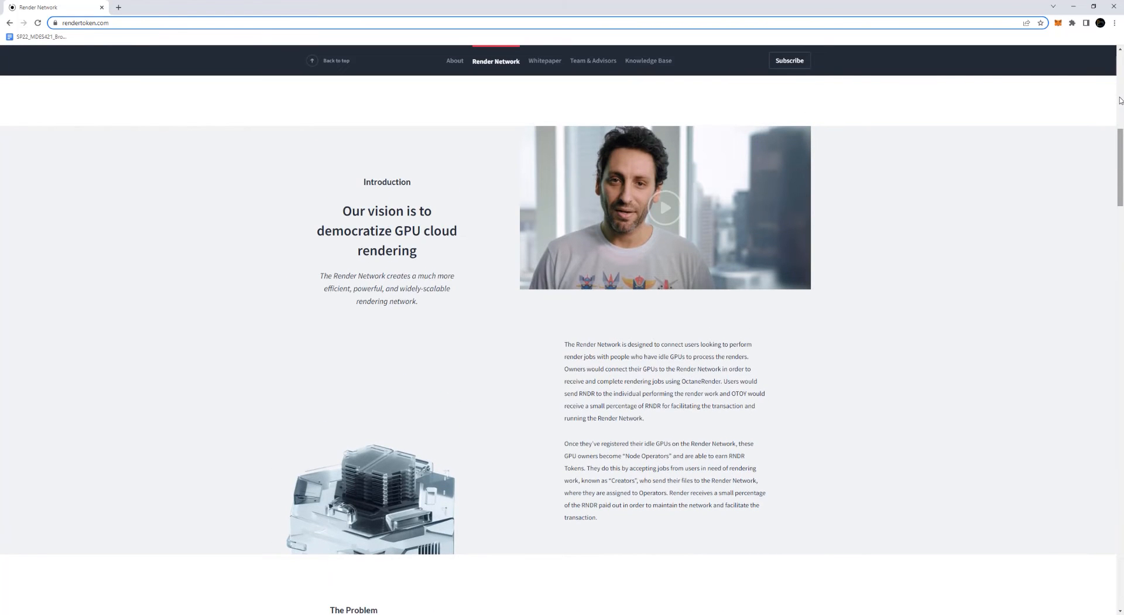
{"action": "scroll", "coordinate": [1120, 100], "scroll_direction": "up", "scroll_amount": 8}
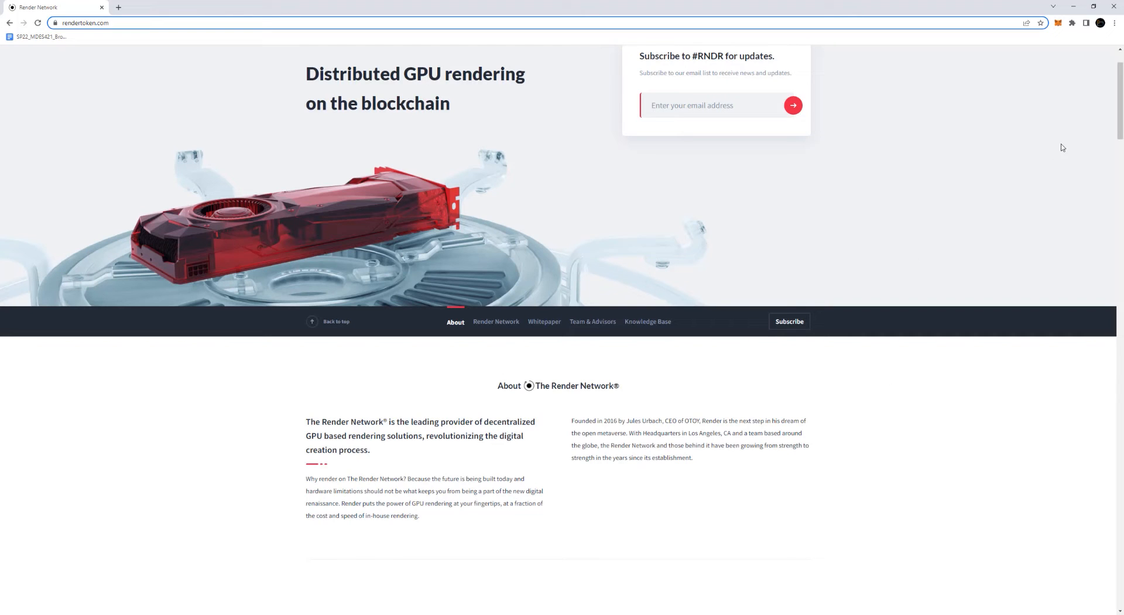
{"action": "scroll", "coordinate": [1120, 128], "scroll_direction": "down", "scroll_amount": 7}
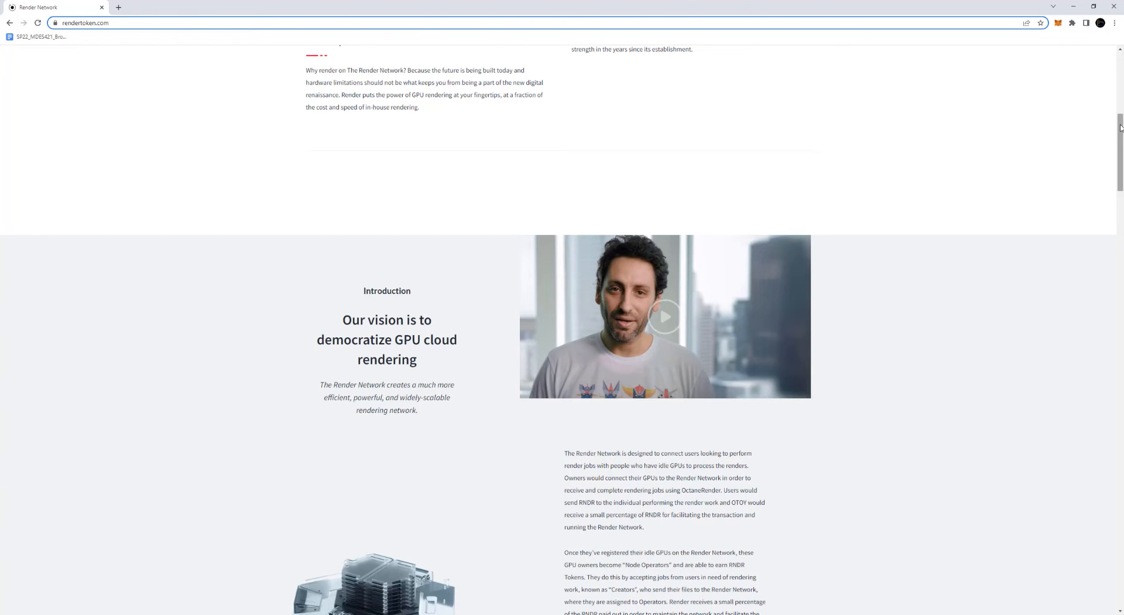
{"action": "scroll", "coordinate": [1120, 128], "scroll_direction": "up", "scroll_amount": 1}
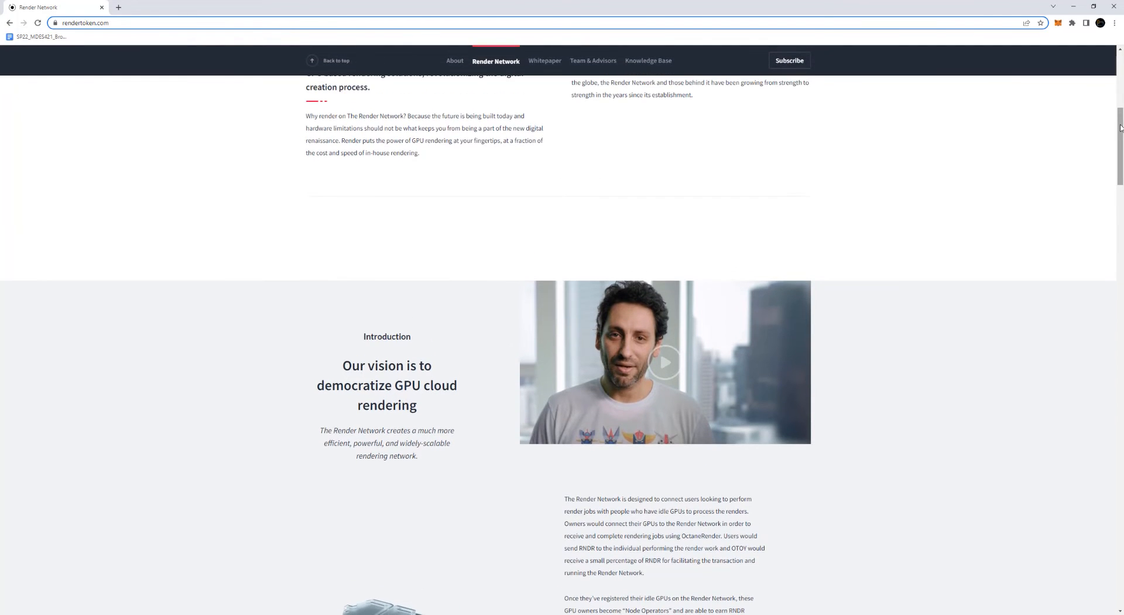
{"action": "scroll", "coordinate": [1120, 128], "scroll_direction": "up", "scroll_amount": 7}
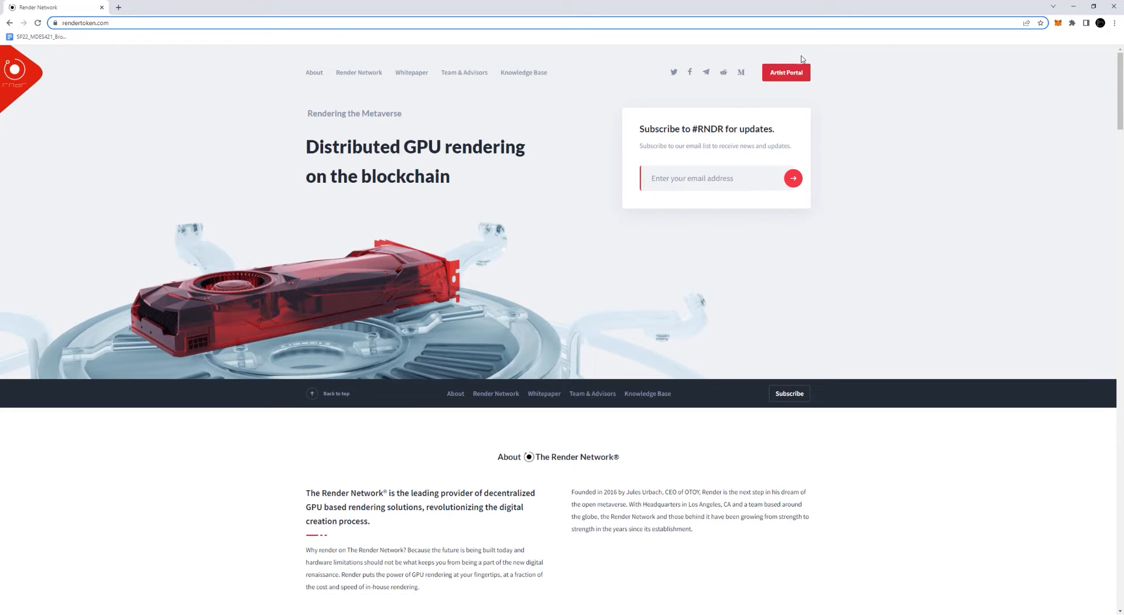
- Open the Render Network artist portal and view its Scenes list, returning to the Jobs list
{"action": "left_click", "coordinate": [799, 74]}
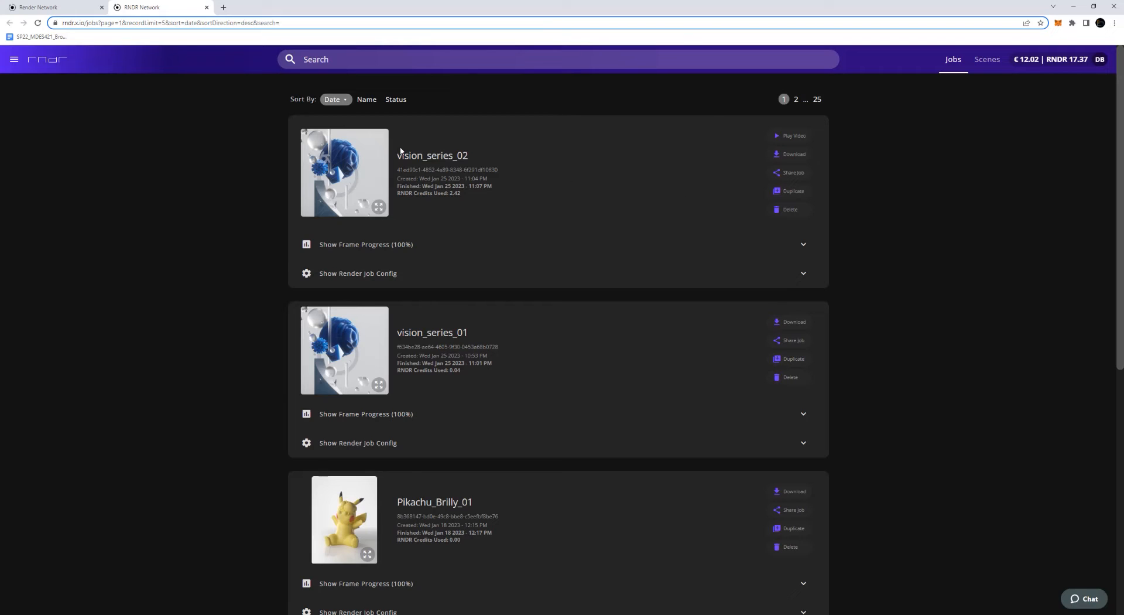
{"action": "left_click", "coordinate": [988, 61]}
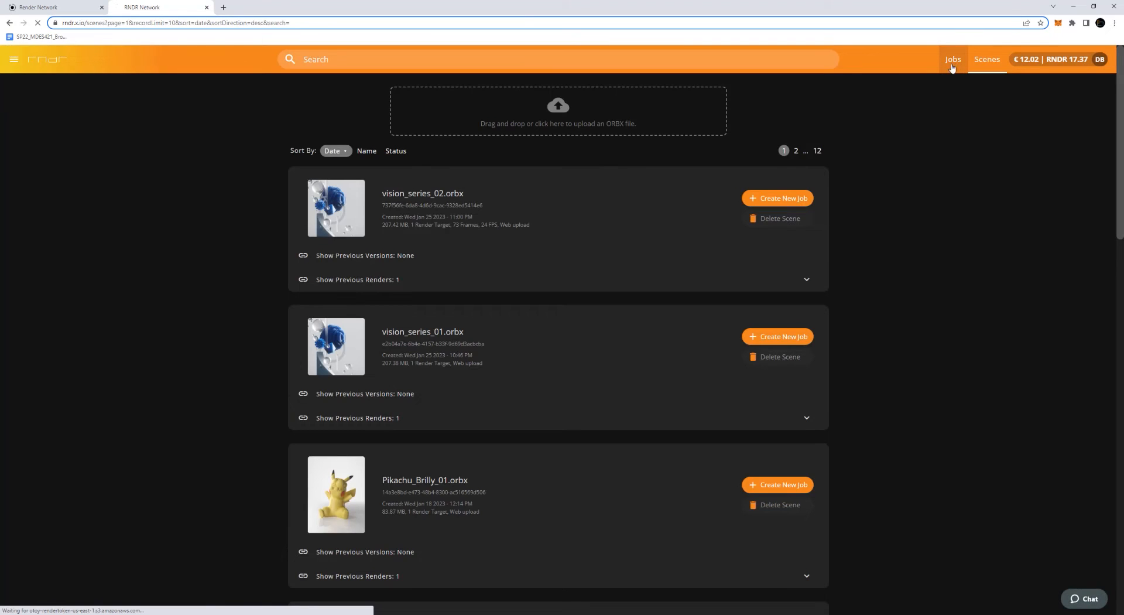
{"action": "left_click", "coordinate": [960, 61]}
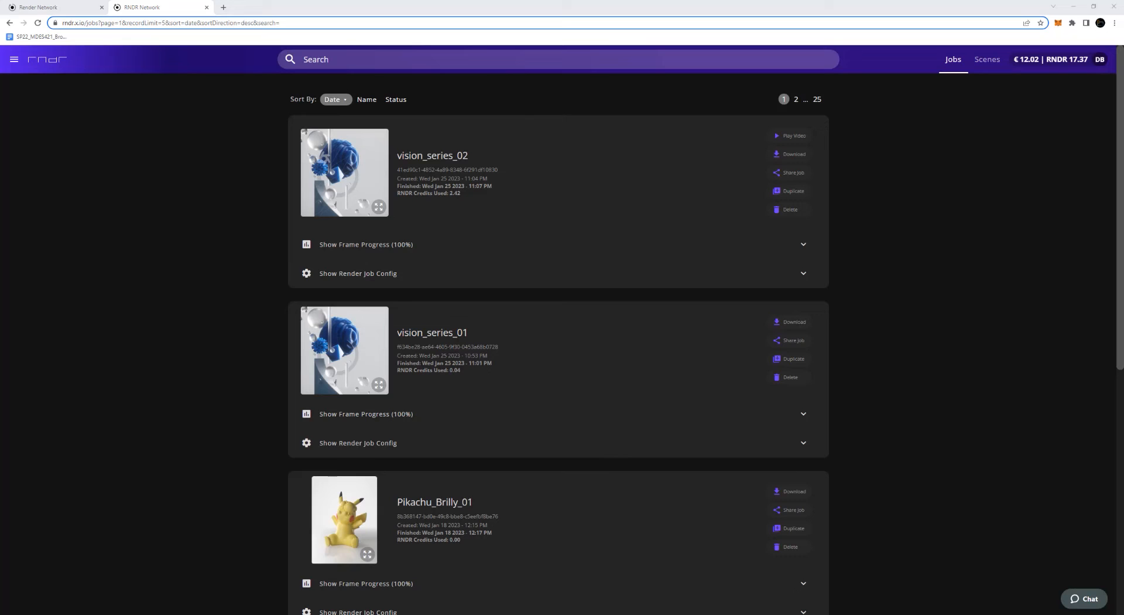
- Look over the finished render jobs, and browse the uploaded ORBX scenes in the Scenes list from start to end
{"action": "left_click", "coordinate": [638, 11]}
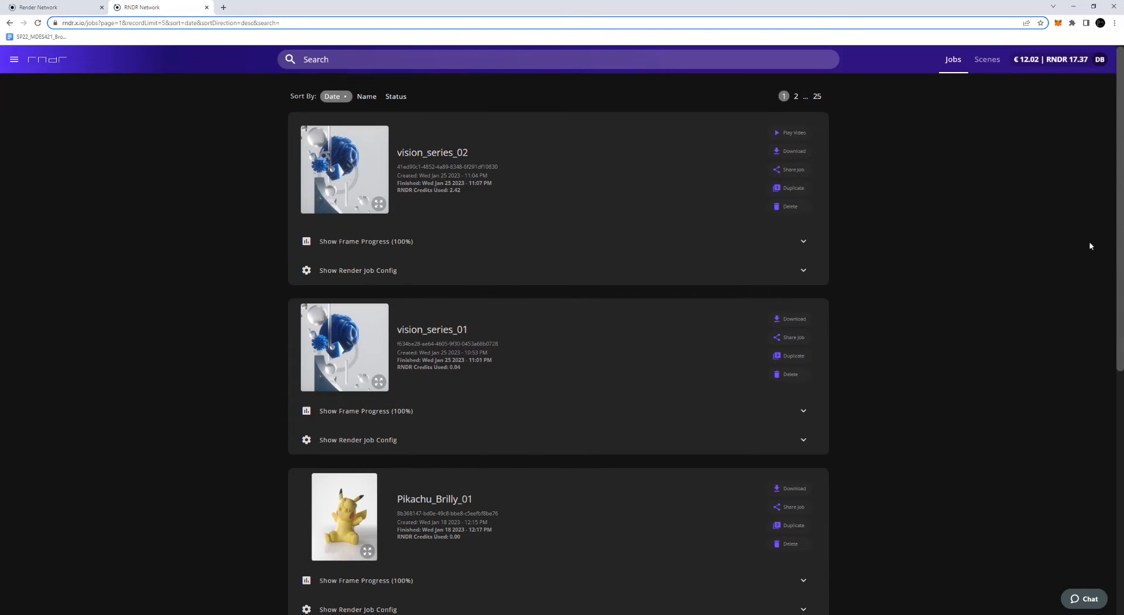
{"action": "scroll", "coordinate": [1109, 181], "scroll_direction": "down", "scroll_amount": 1}
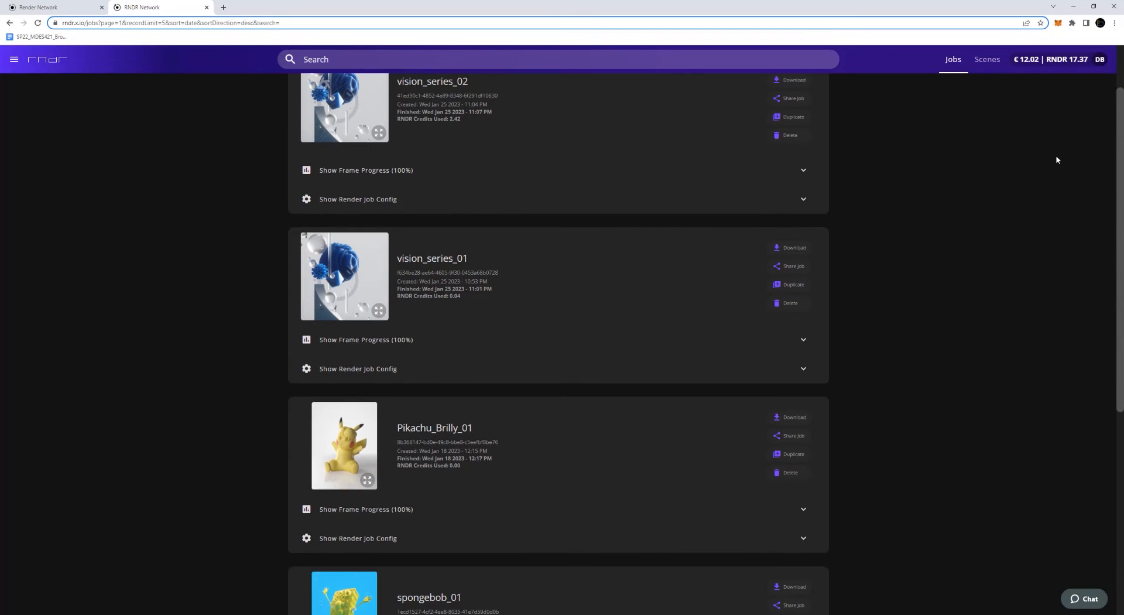
{"action": "scroll", "coordinate": [1056, 161], "scroll_direction": "up", "scroll_amount": 1}
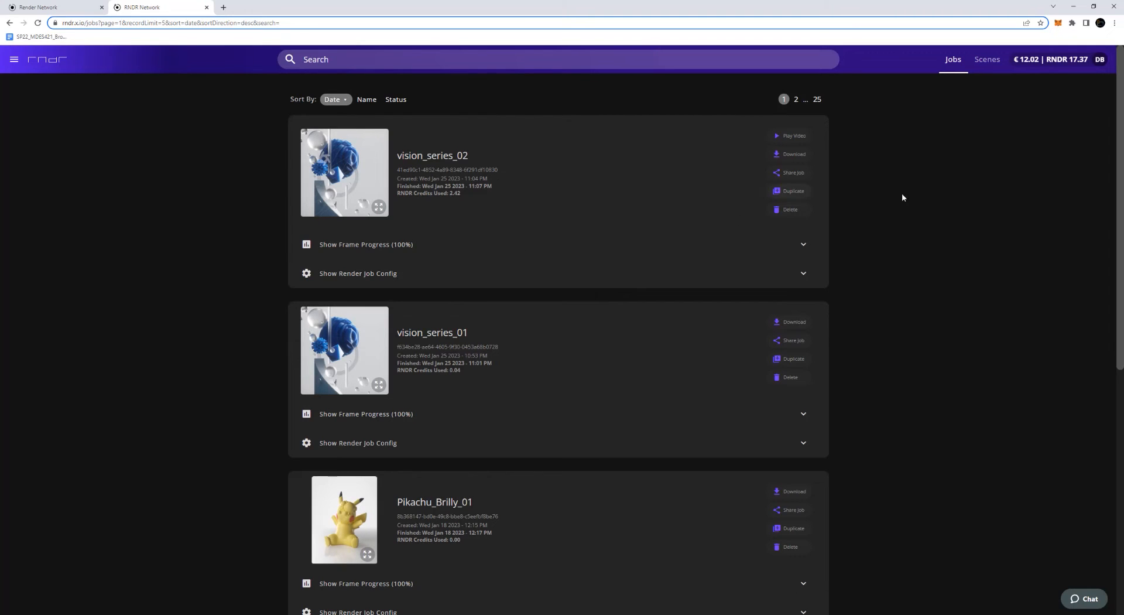
{"action": "left_click", "coordinate": [987, 62]}
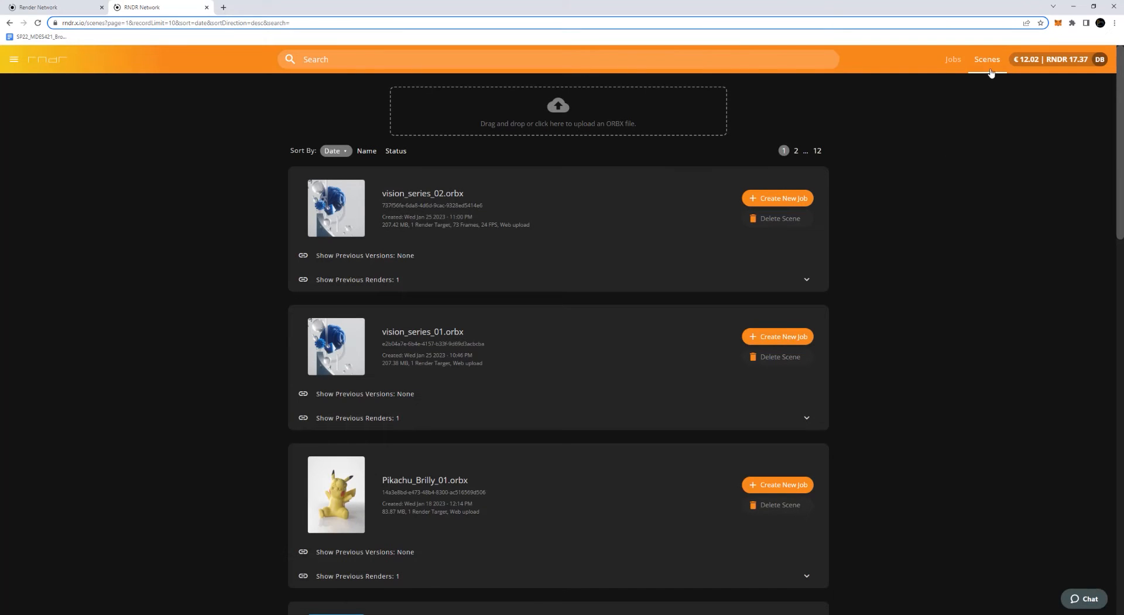
{"action": "left_click", "coordinate": [953, 59]}
{"action": "left_click_drag", "start_coordinate": [1118, 156], "coordinate": [1118, 157]}
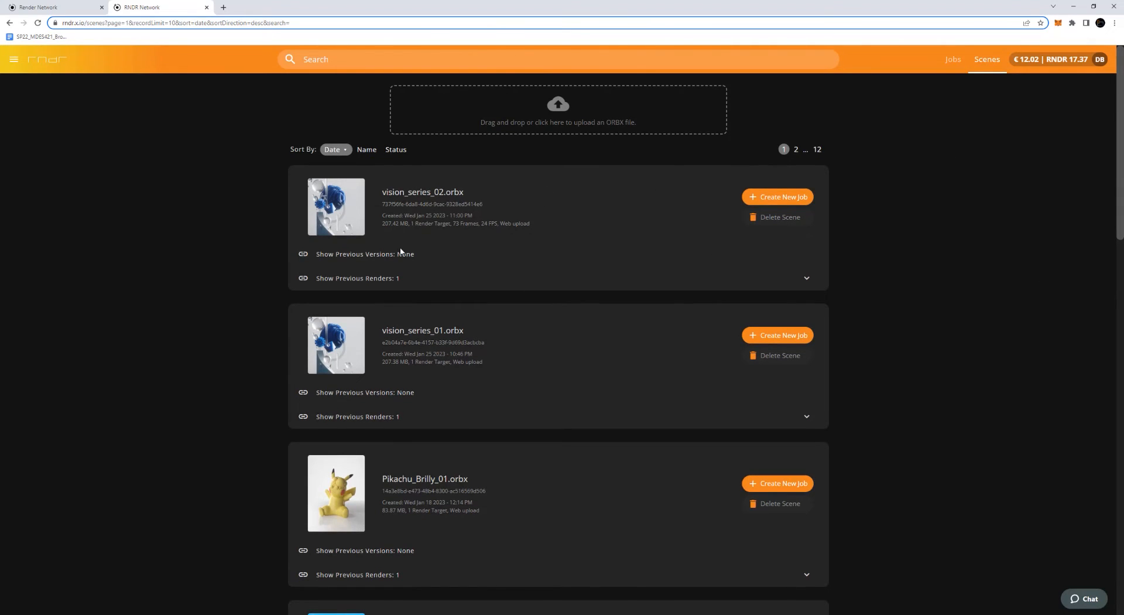
{"action": "left_click_drag", "start_coordinate": [1118, 142], "coordinate": [1118, 142]}
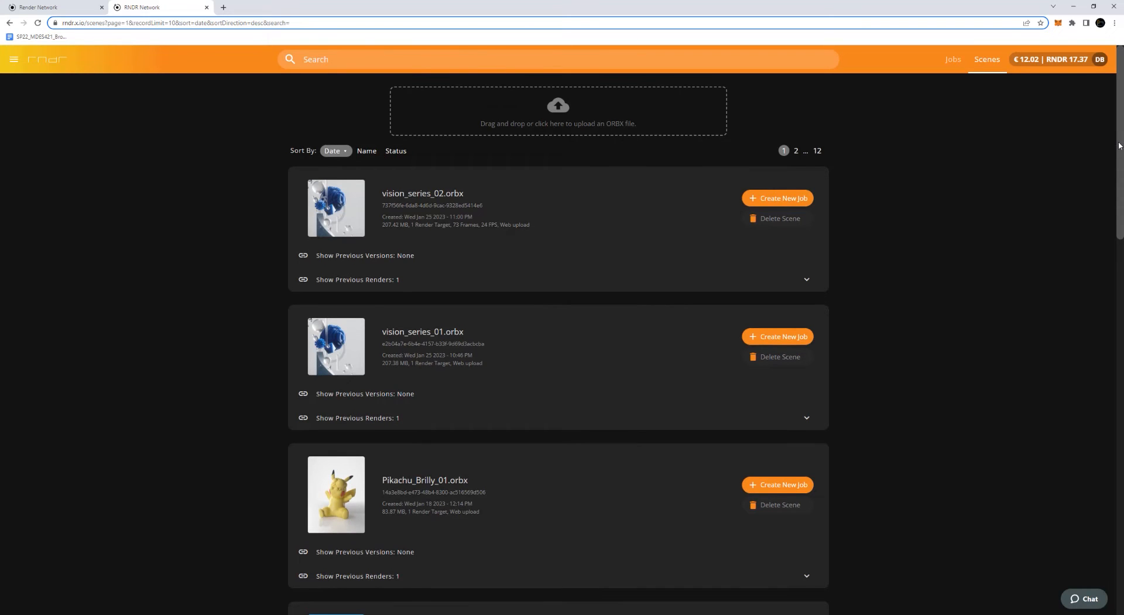
{"action": "scroll", "coordinate": [1075, 274], "scroll_direction": "down", "scroll_amount": 1}
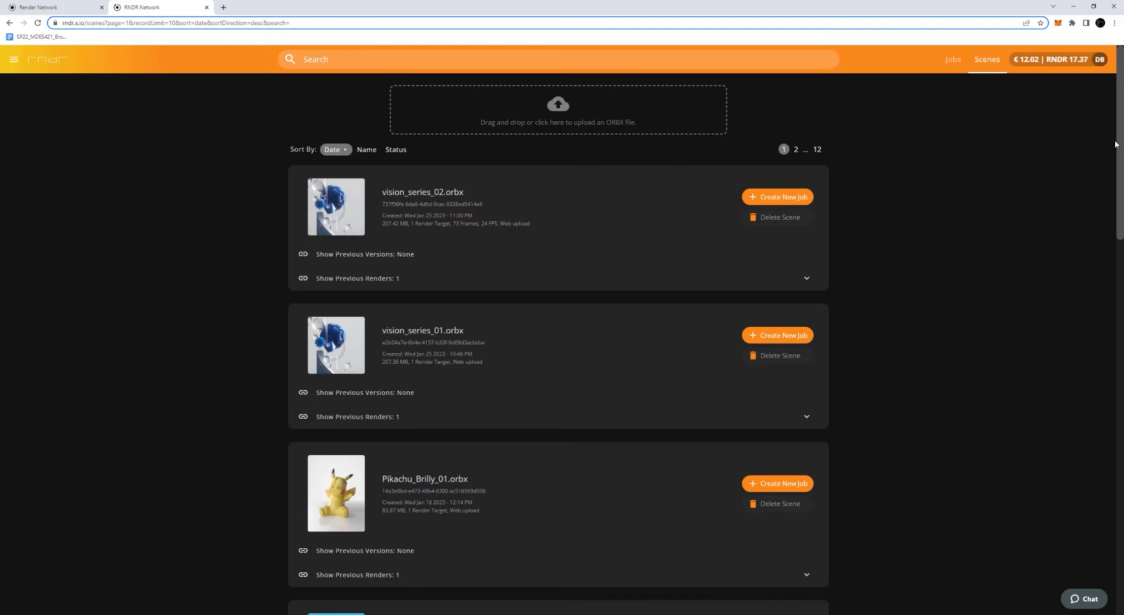
{"action": "left_click_drag", "start_coordinate": [1115, 144], "coordinate": [1112, 457]}
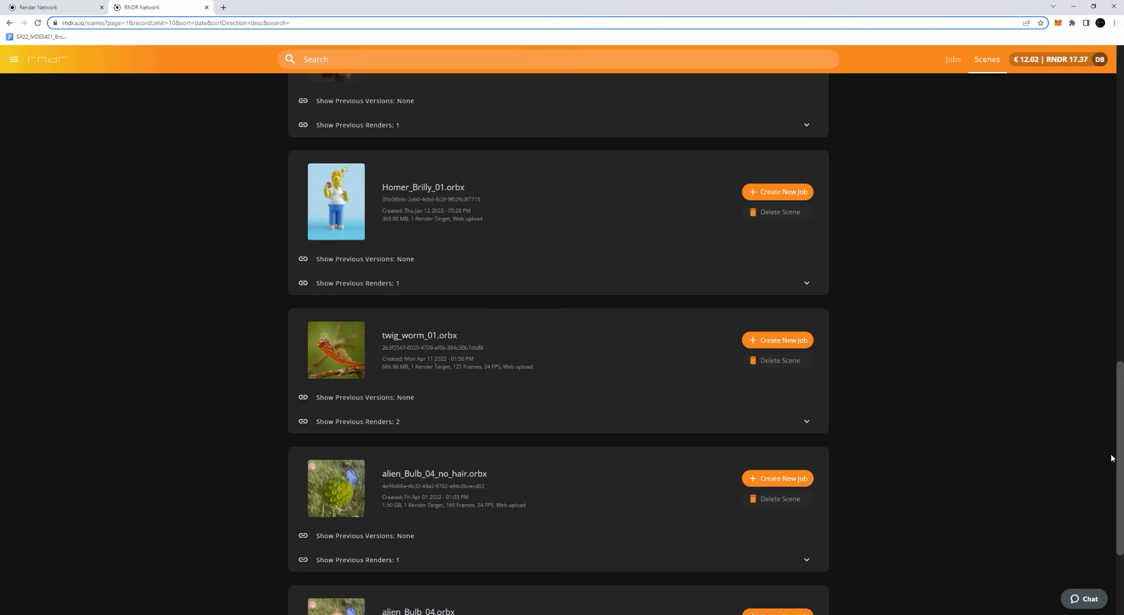
{"action": "scroll", "coordinate": [515, 368], "scroll_direction": "up", "scroll_amount": 6}
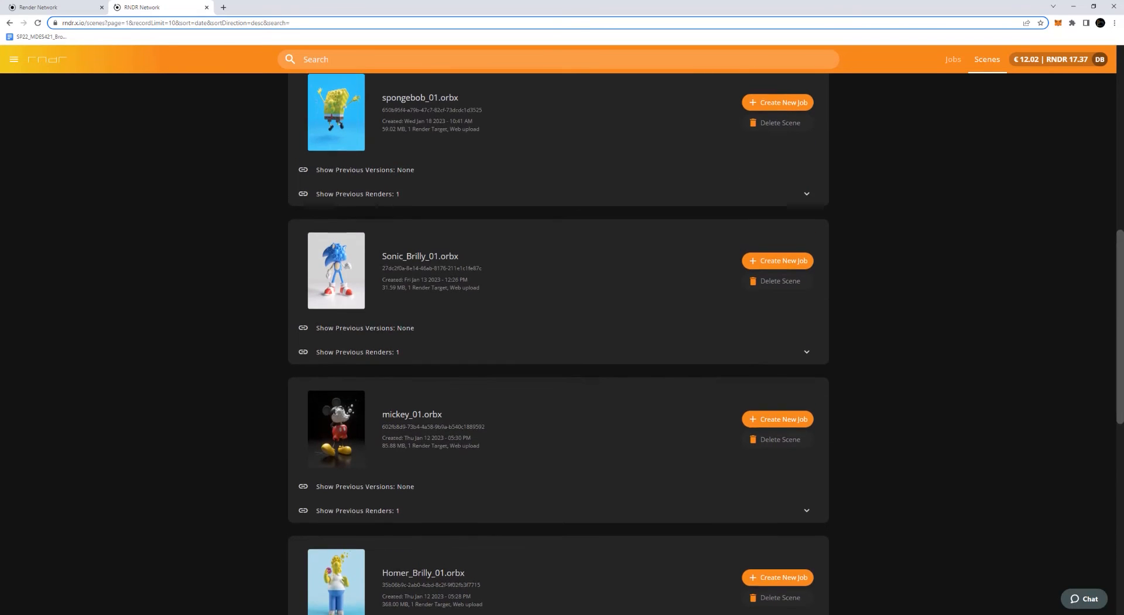
{"action": "scroll", "coordinate": [515, 369], "scroll_direction": "up", "scroll_amount": 6}
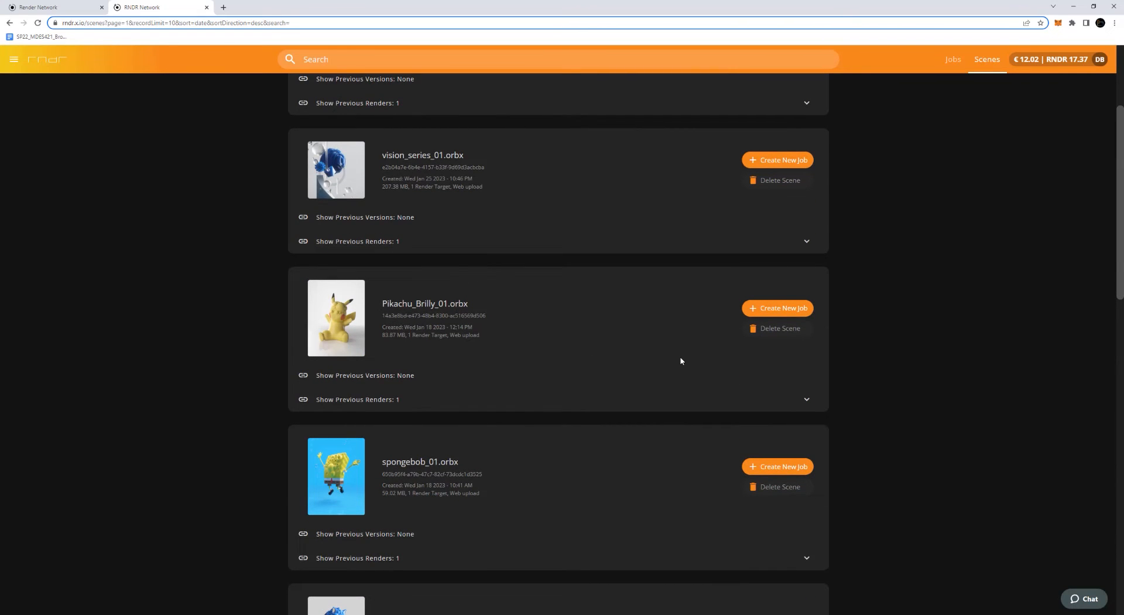
{"action": "scroll", "coordinate": [681, 361], "scroll_direction": "down", "scroll_amount": 10}
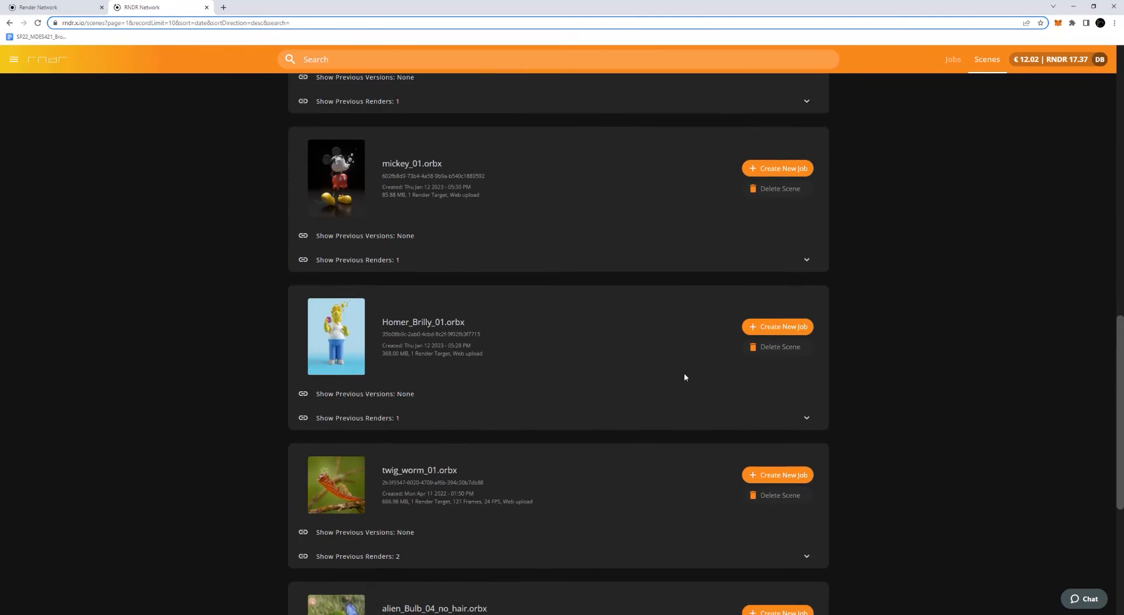
{"action": "scroll", "coordinate": [685, 376], "scroll_direction": "down", "scroll_amount": 5}
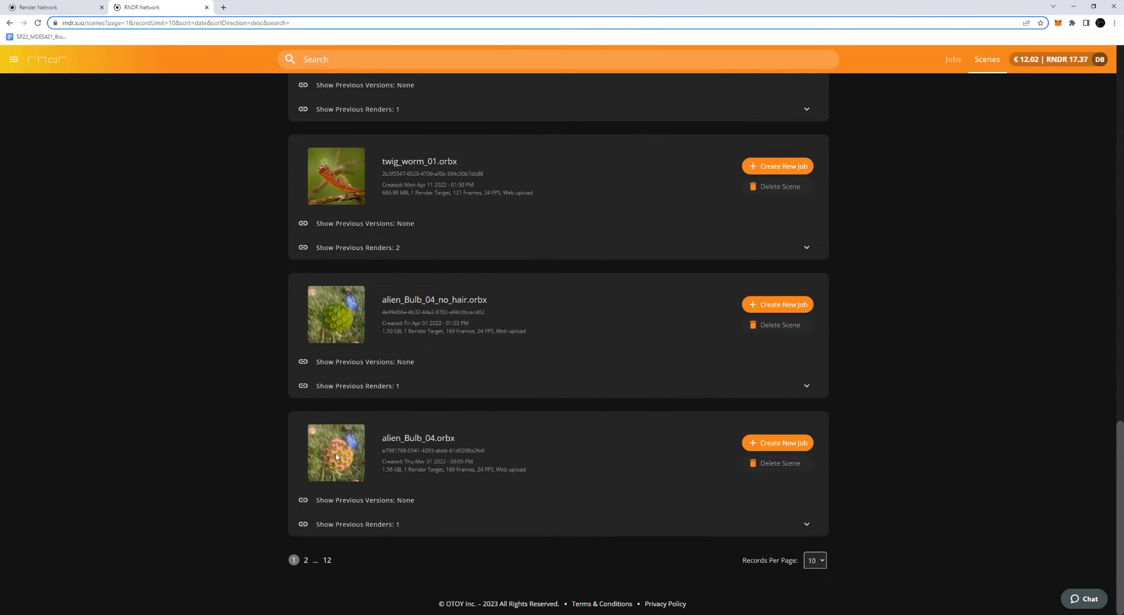
{"action": "scroll", "coordinate": [352, 454], "scroll_direction": "up", "scroll_amount": 1}
{"action": "scroll", "coordinate": [353, 491], "scroll_direction": "down", "scroll_amount": 1}
{"action": "left_click_drag", "start_coordinate": [1119, 422], "coordinate": [1118, 101]}
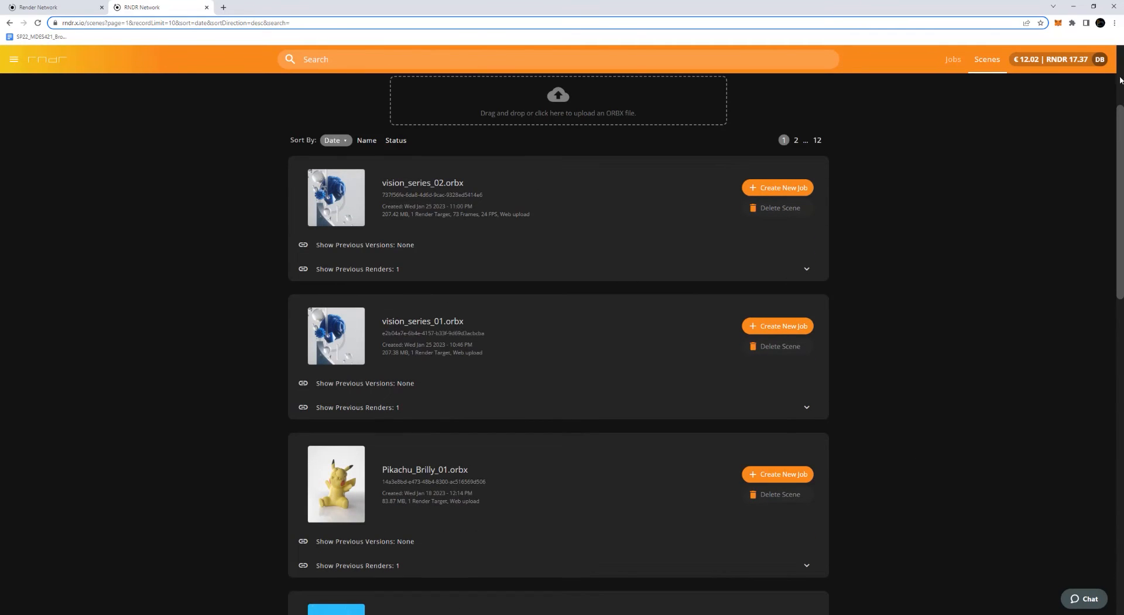
{"action": "scroll", "coordinate": [904, 274], "scroll_direction": "up", "scroll_amount": 1}
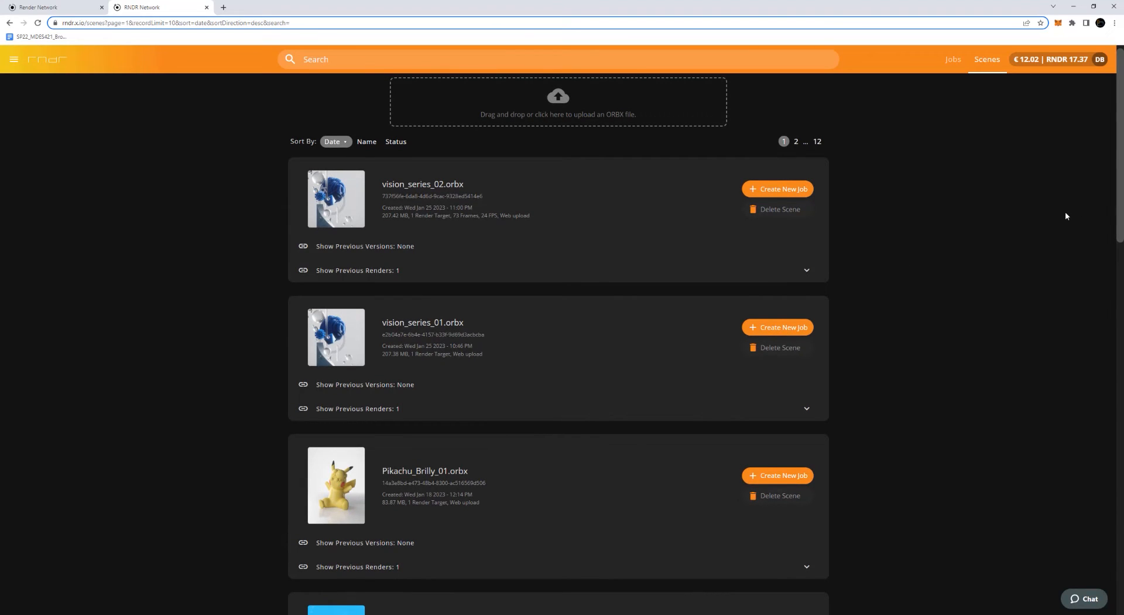
- Upload the vision_series_03 Octane package to the Scenes list from the ORBX folder within 05_Otoy_Training
{"action": "left_click", "coordinate": [560, 102]}
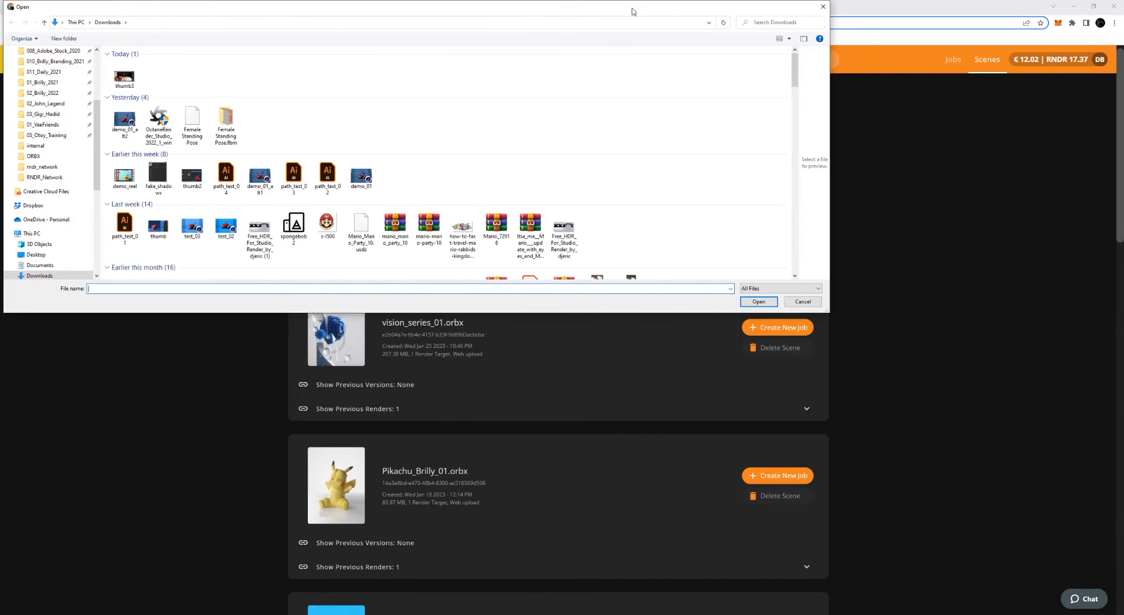
{"action": "left_click_drag", "start_coordinate": [587, 11], "coordinate": [674, 40]}
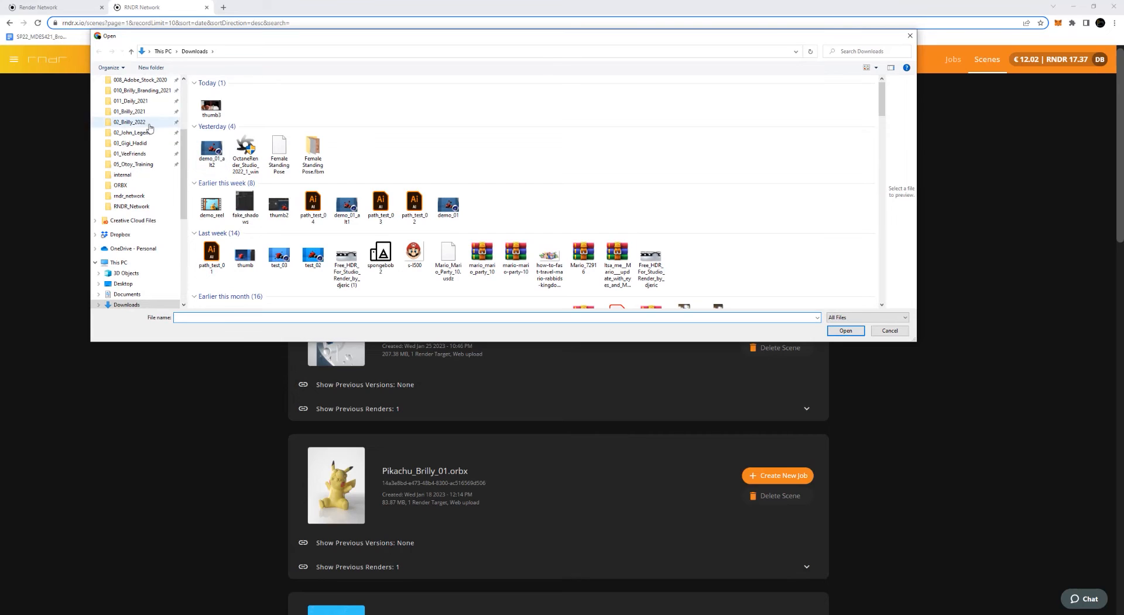
{"action": "left_click", "coordinate": [134, 163]}
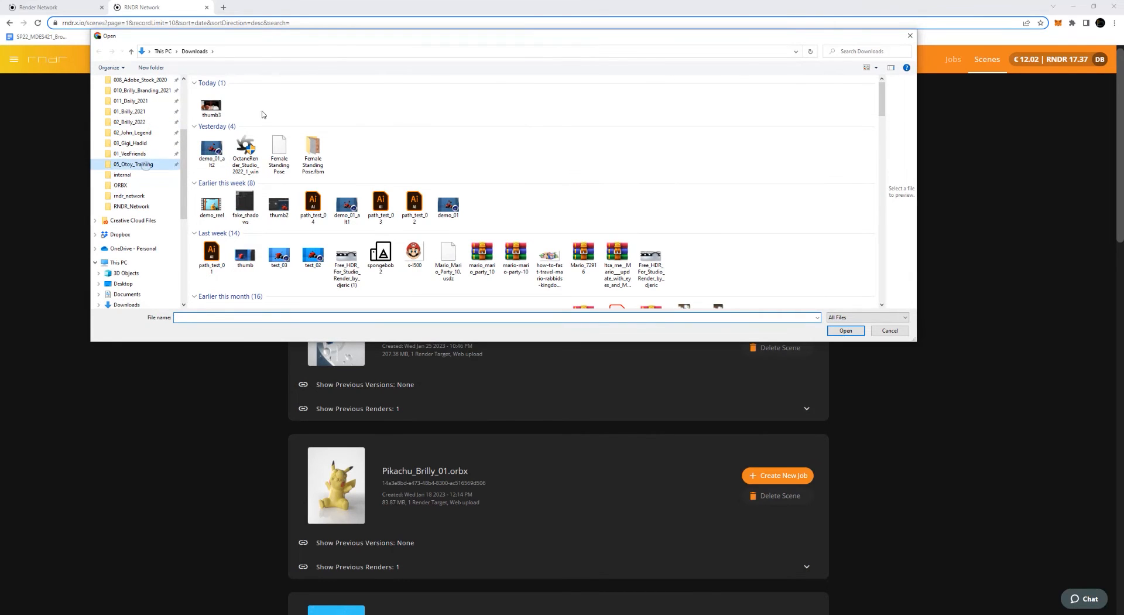
{"action": "double_click", "coordinate": [222, 141]}
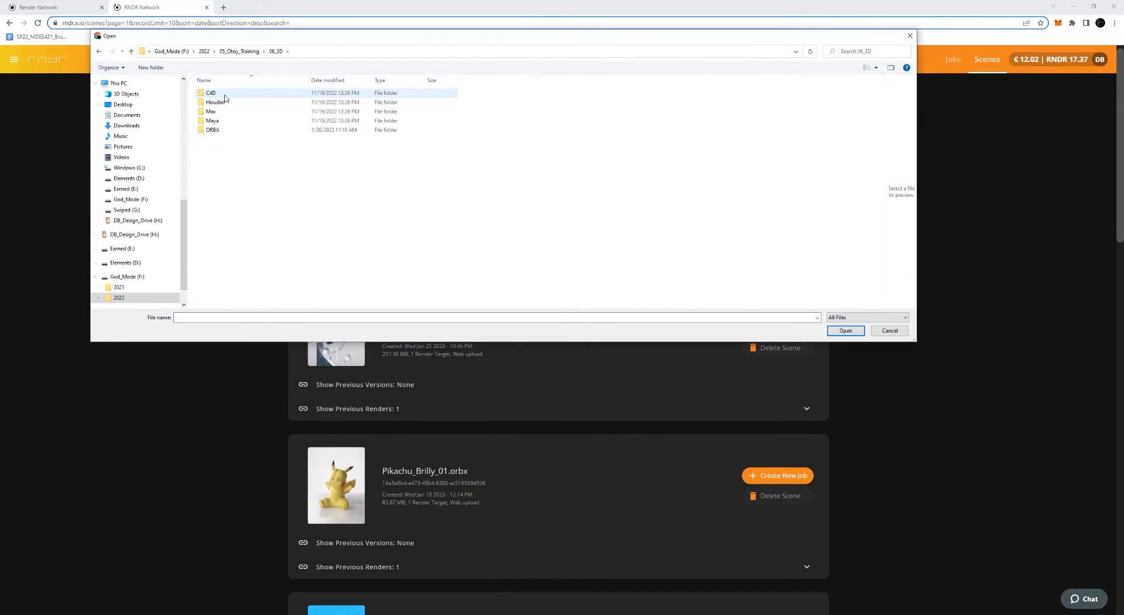
{"action": "double_click", "coordinate": [227, 131]}
{"action": "left_click", "coordinate": [237, 113]}
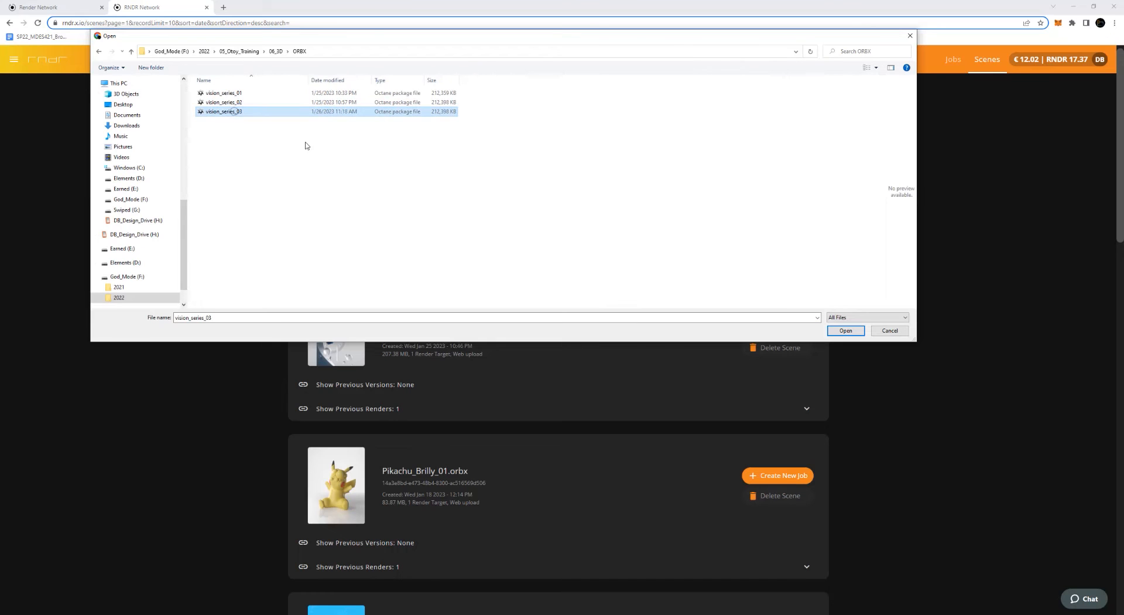
{"action": "left_click", "coordinate": [848, 331]}
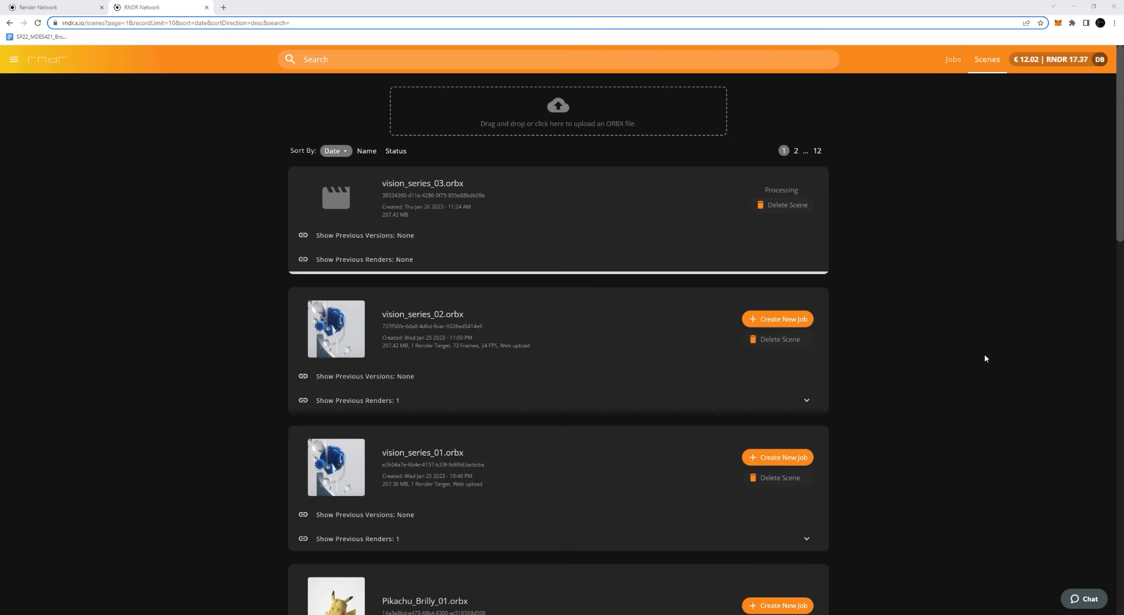
- Open and minimize the support chat form, and create a new job from the vision_series_03.orbx scene
{"action": "left_click", "coordinate": [1084, 598]}
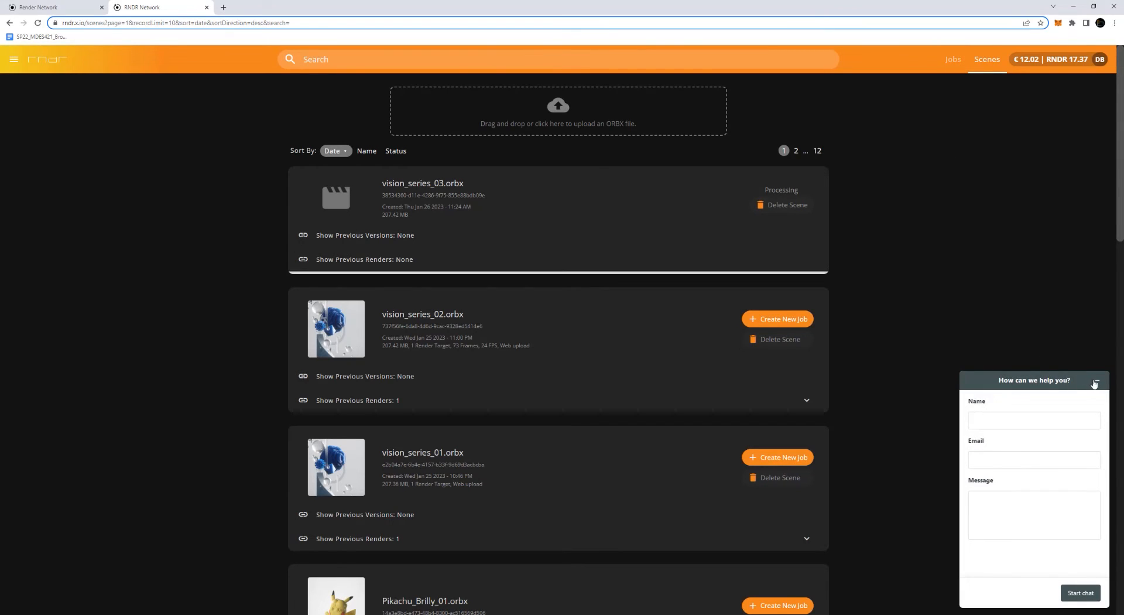
{"action": "left_click", "coordinate": [1097, 384]}
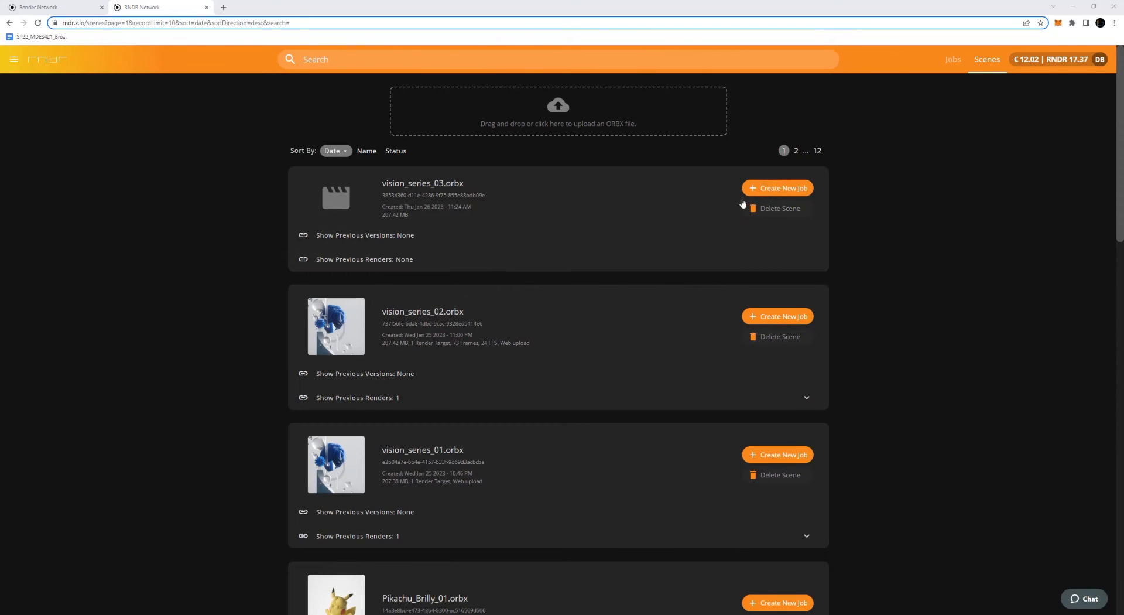
{"action": "left_click", "coordinate": [782, 190]}
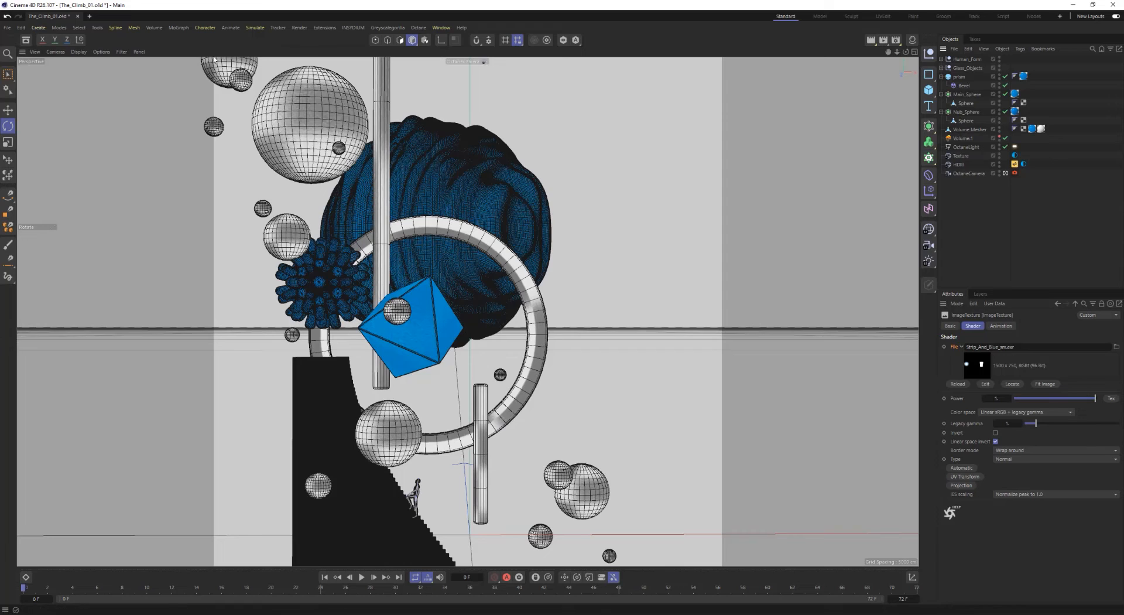
- Check the Output resolution, frame rate and frame range in Cinema 4D's render settings, and return to the RNDR Network browser window
{"action": "left_click", "coordinate": [897, 43]}
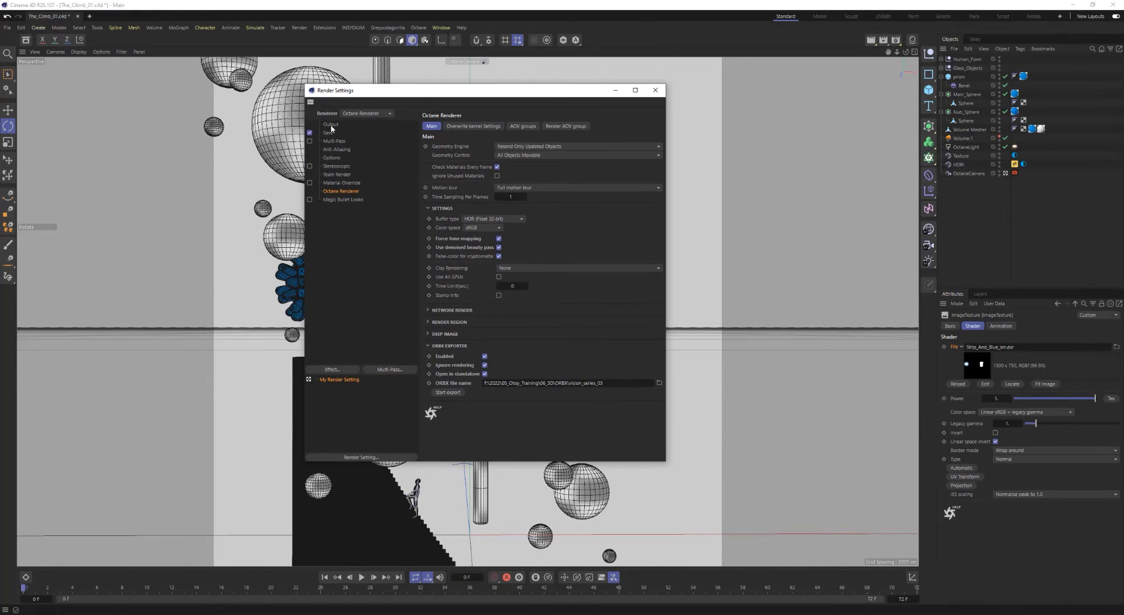
{"action": "left_click", "coordinate": [331, 125]}
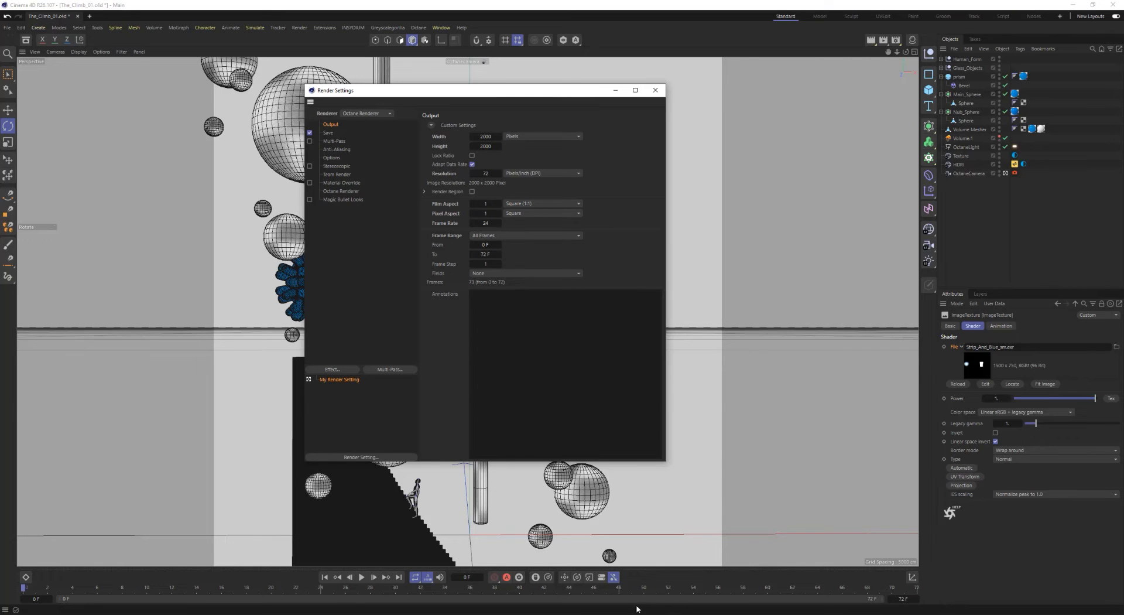
{"action": "mouse_move", "coordinate": [637, 609]}
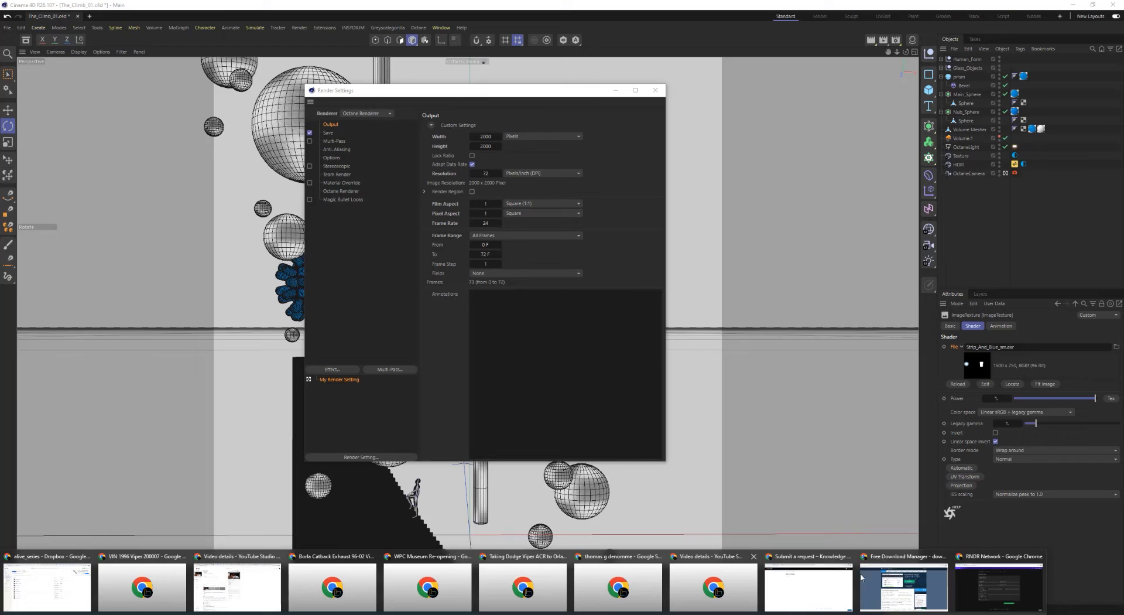
{"action": "left_click", "coordinate": [1005, 590]}
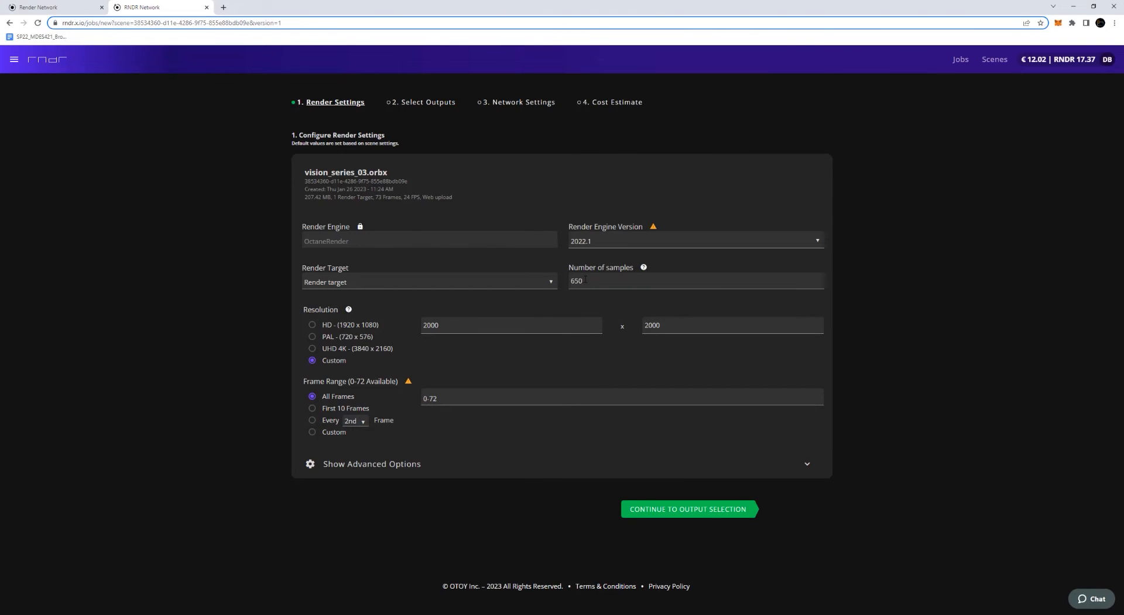
- Set the number of samples for the vision_series_03 job to 400
{"action": "left_click", "coordinate": [585, 281]}
{"action": "key", "text": "BackSpace"}
{"action": "key", "text": "BackSpace"}
{"action": "key", "text": "BackSpace"}
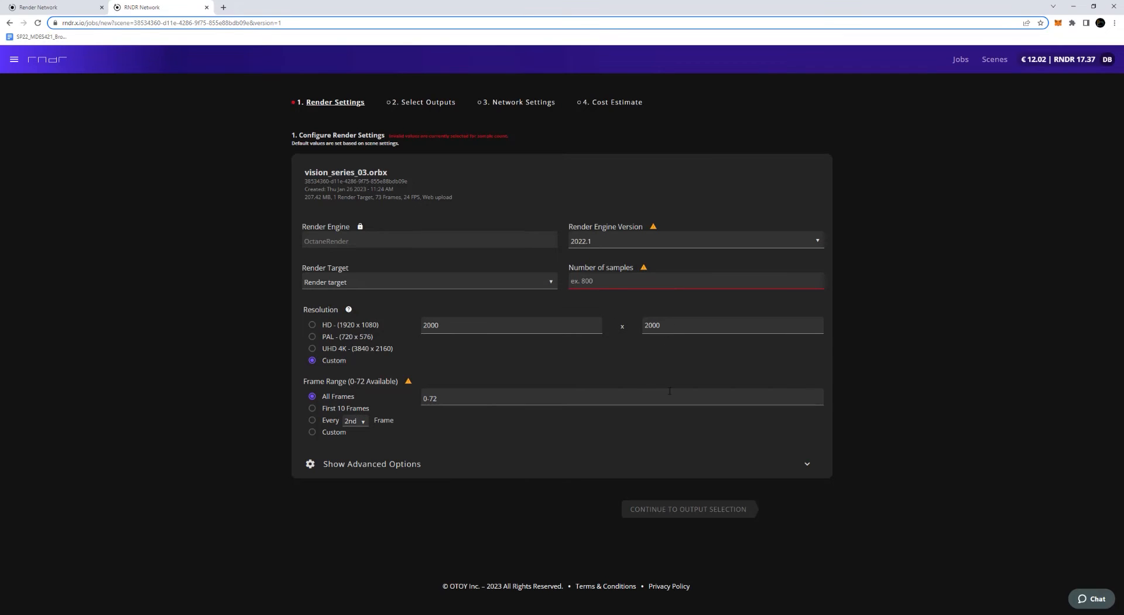
{"action": "type", "text": "400"}
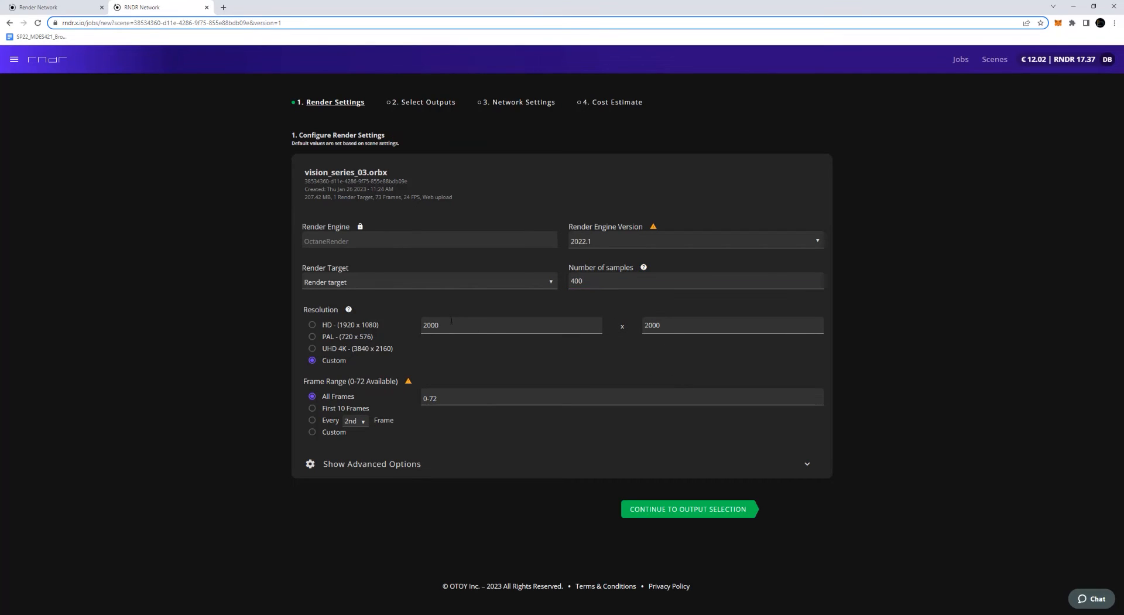
- Set the custom resolution to 1000 x 1000 and continue to the job's output selection
{"action": "left_click", "coordinate": [447, 325]}
{"action": "left_click", "coordinate": [425, 324]}
{"action": "key", "text": "Delete"}
{"action": "type", "text": "1"}
{"action": "left_click", "coordinate": [644, 325]}
{"action": "key", "text": "Delete"}
{"action": "type", "text": "1"}
{"action": "left_click", "coordinate": [691, 509]}
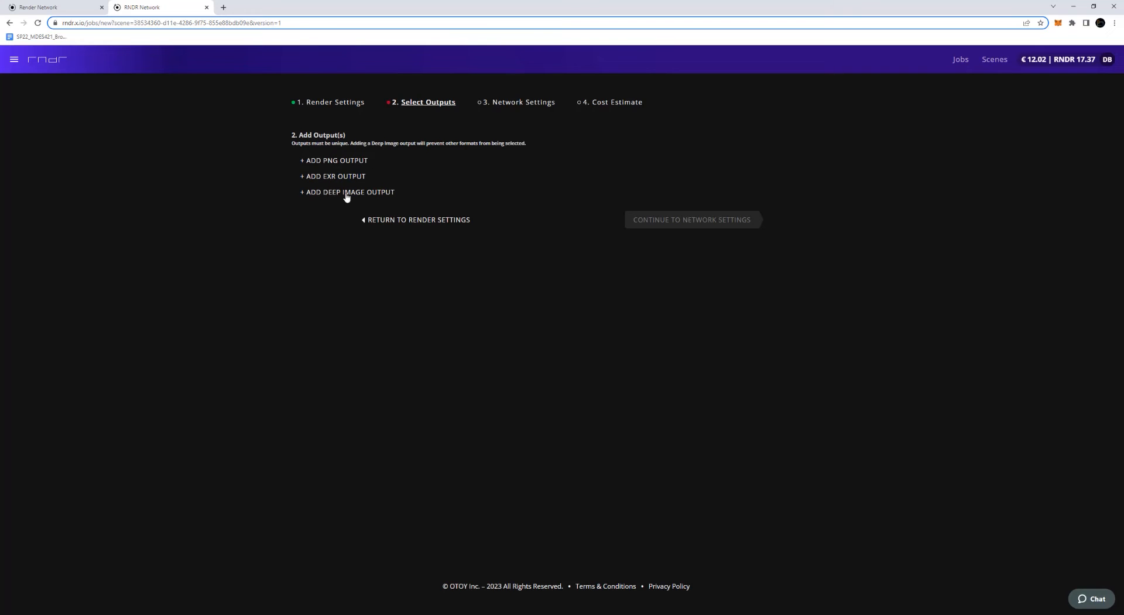
{"action": "left_click", "coordinate": [340, 163]}
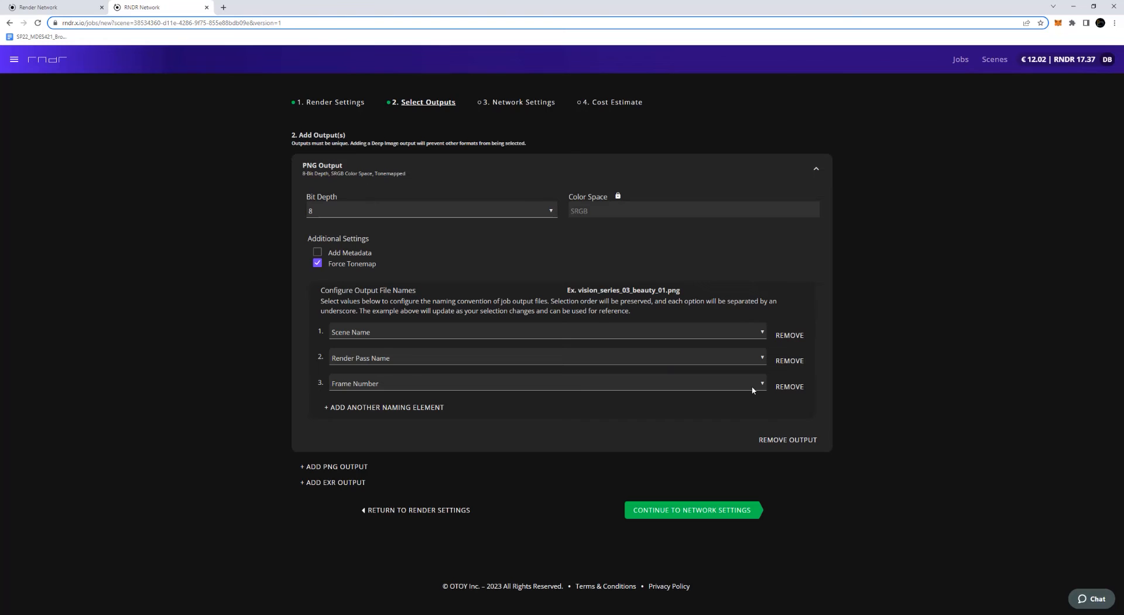
{"action": "left_click", "coordinate": [782, 439]}
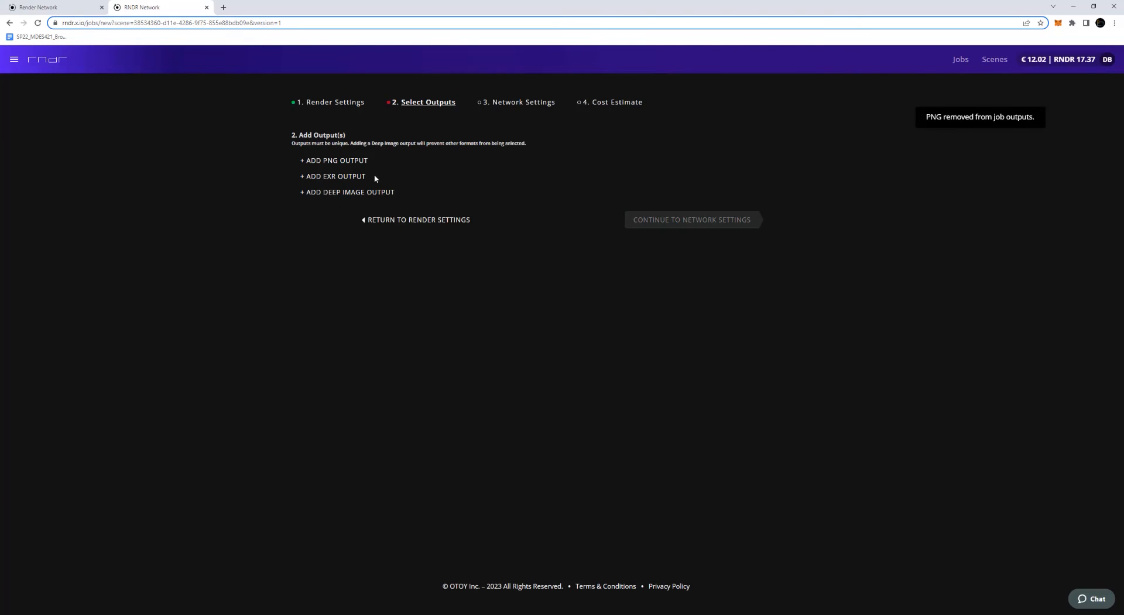
{"action": "left_click", "coordinate": [337, 177]}
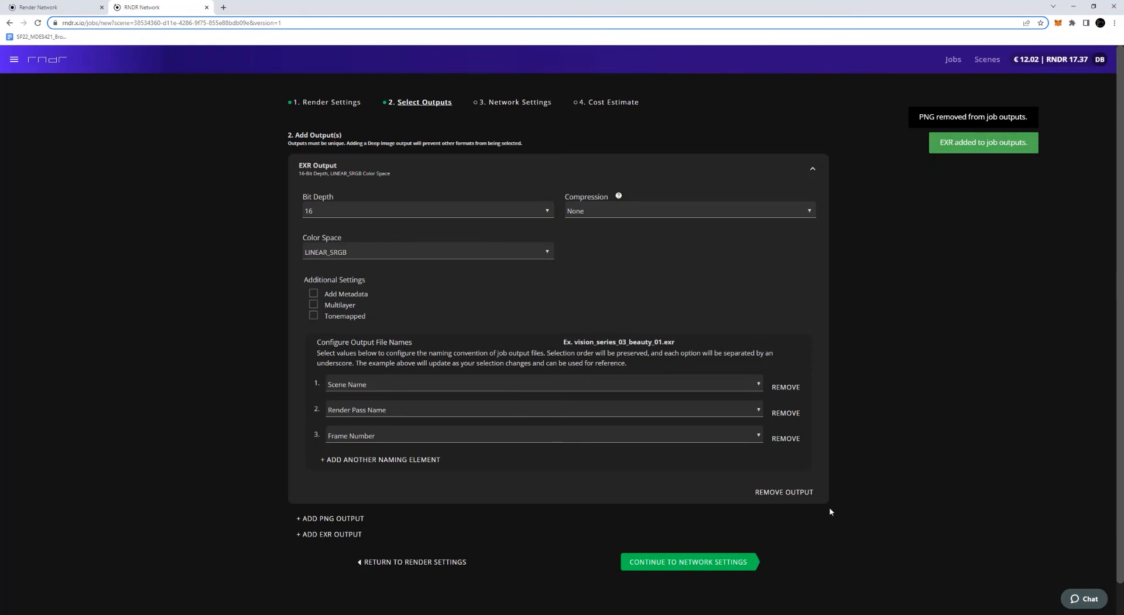
{"action": "left_click", "coordinate": [786, 493]}
- Add the EXR output again, examine its bit depth and compression options, and remove the EXR output
{"action": "left_click", "coordinate": [329, 176]}
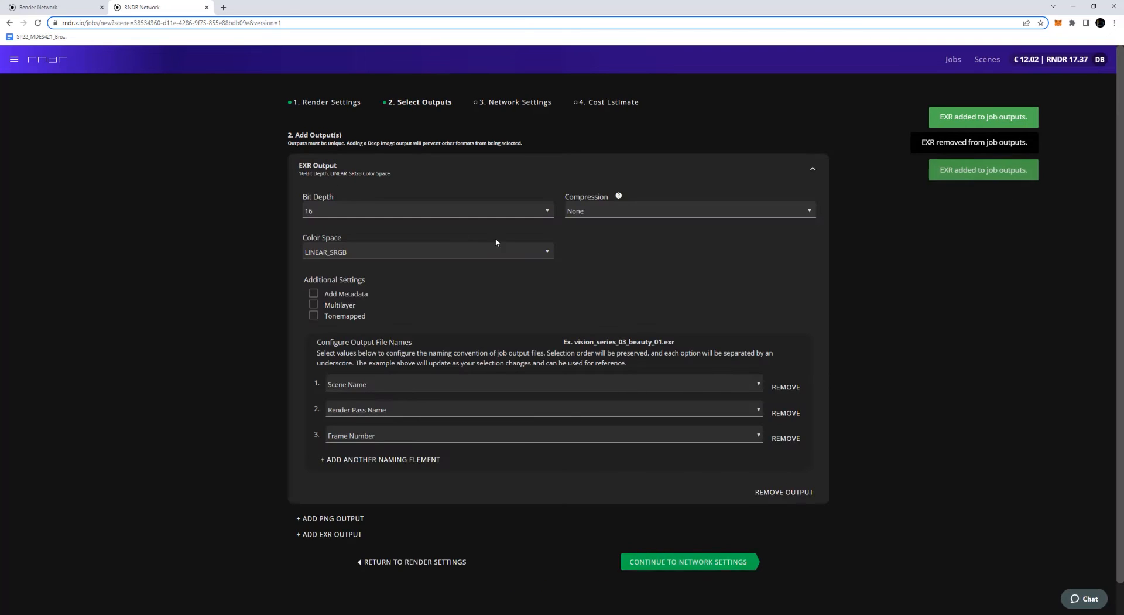
{"action": "left_click", "coordinate": [484, 212]}
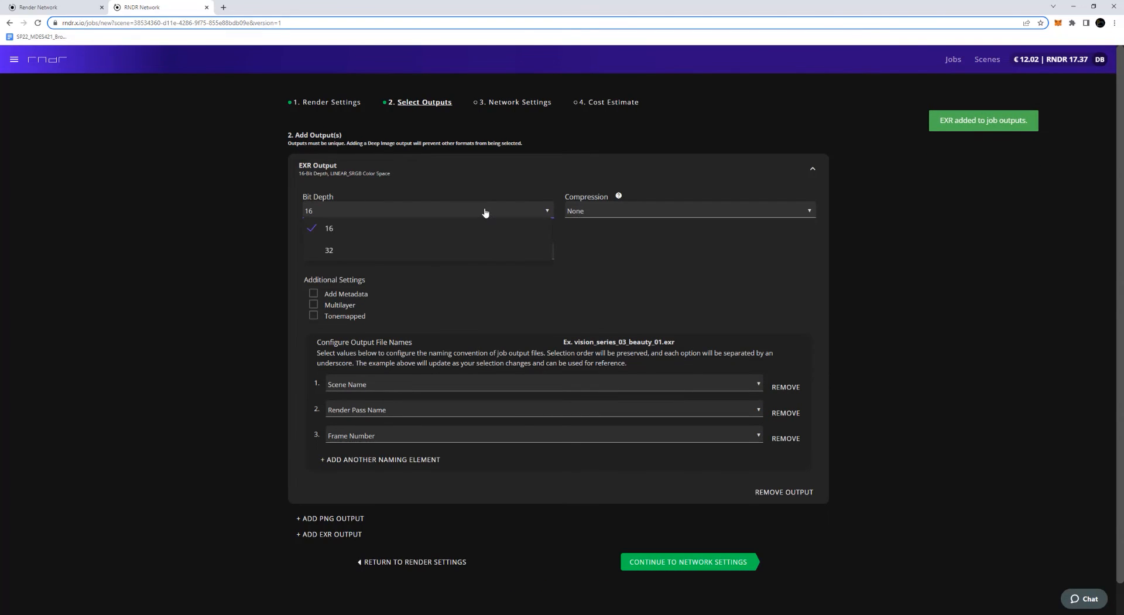
{"action": "left_click", "coordinate": [590, 212]}
{"action": "left_click", "coordinate": [597, 212]}
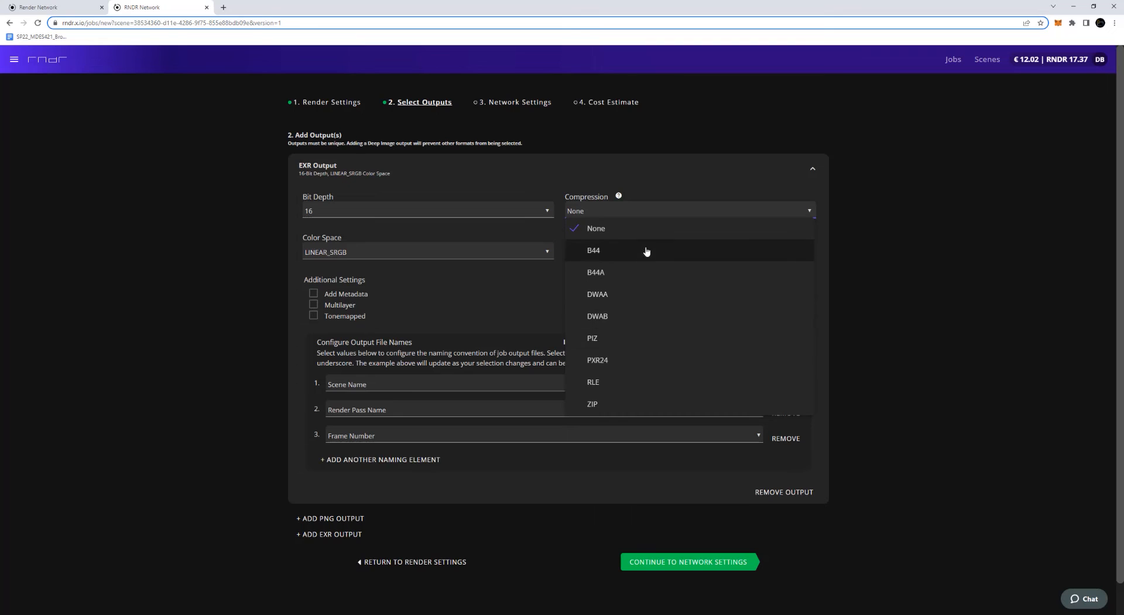
{"action": "left_click", "coordinate": [579, 165]}
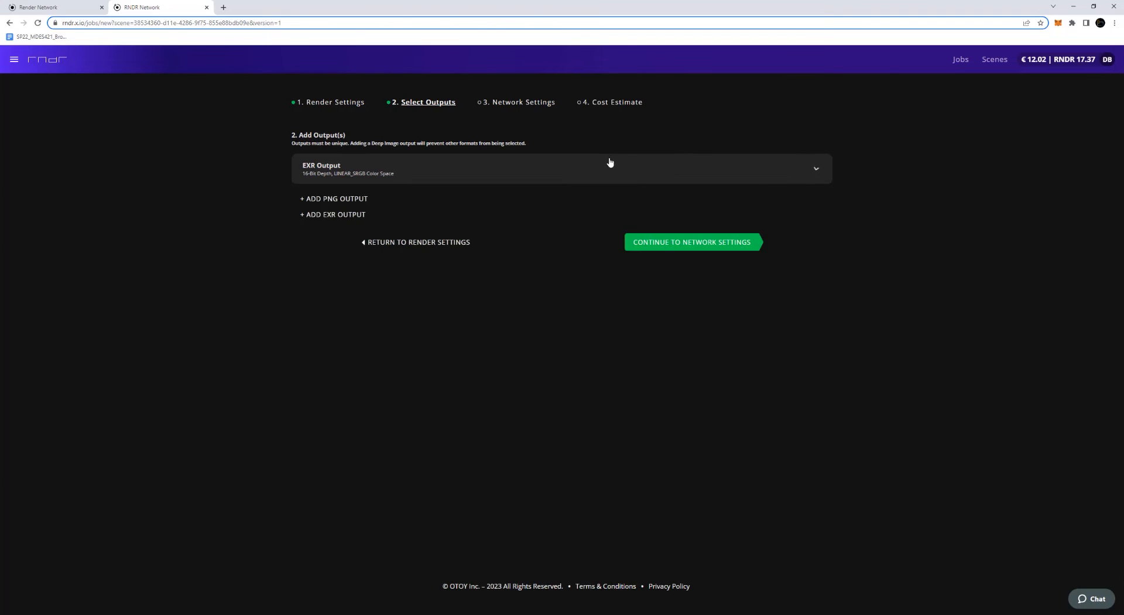
{"action": "left_click", "coordinate": [814, 168]}
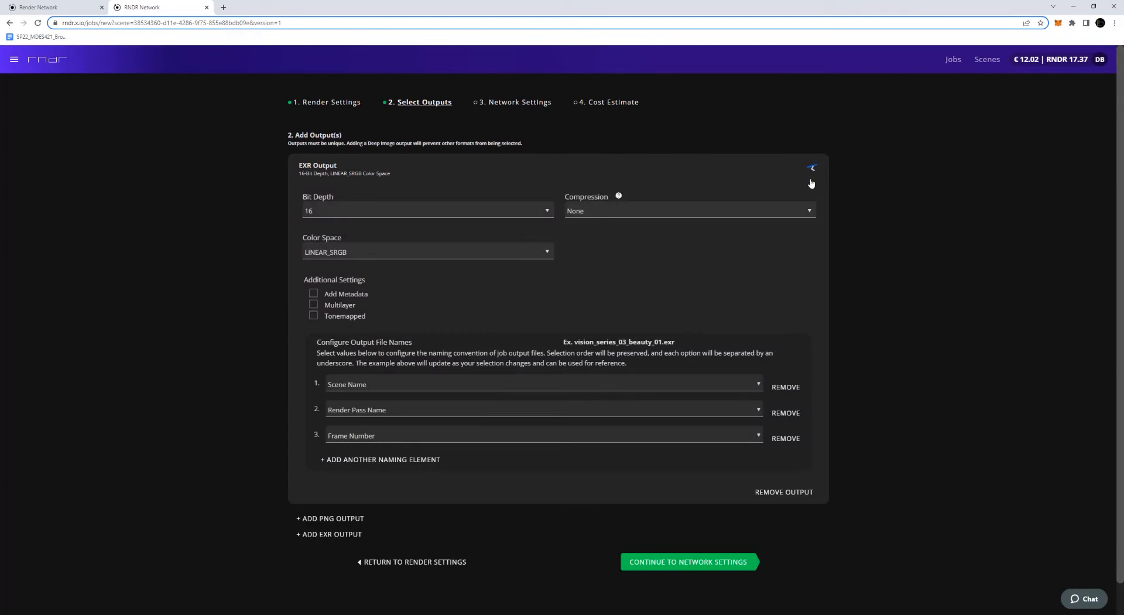
{"action": "left_click", "coordinate": [796, 493]}
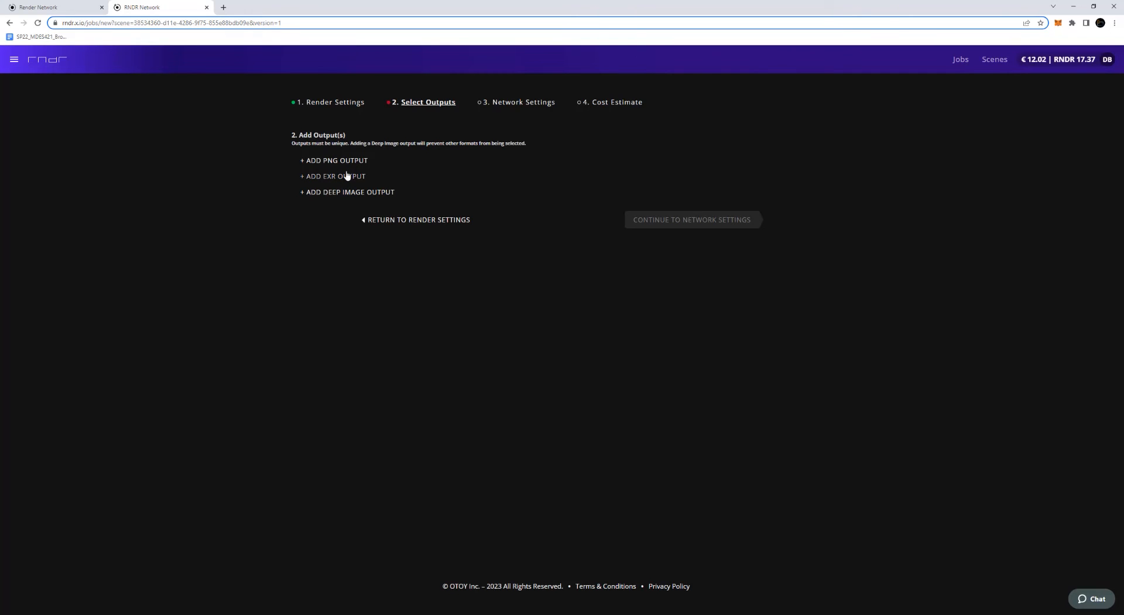
{"action": "left_click", "coordinate": [347, 160]}
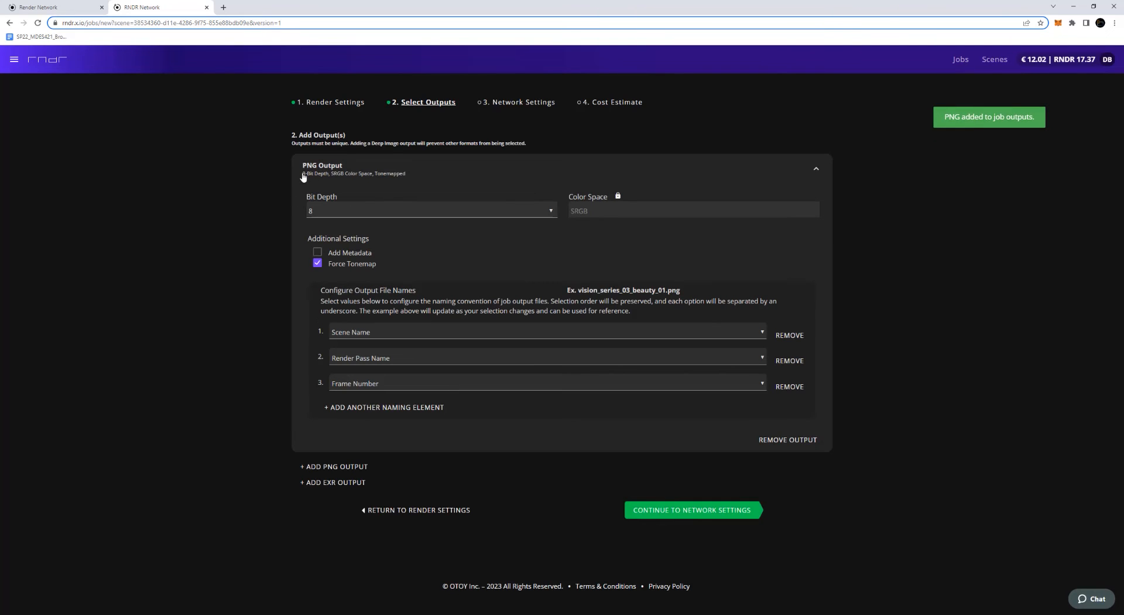
{"action": "left_click", "coordinate": [485, 214]}
{"action": "left_click", "coordinate": [489, 180]}
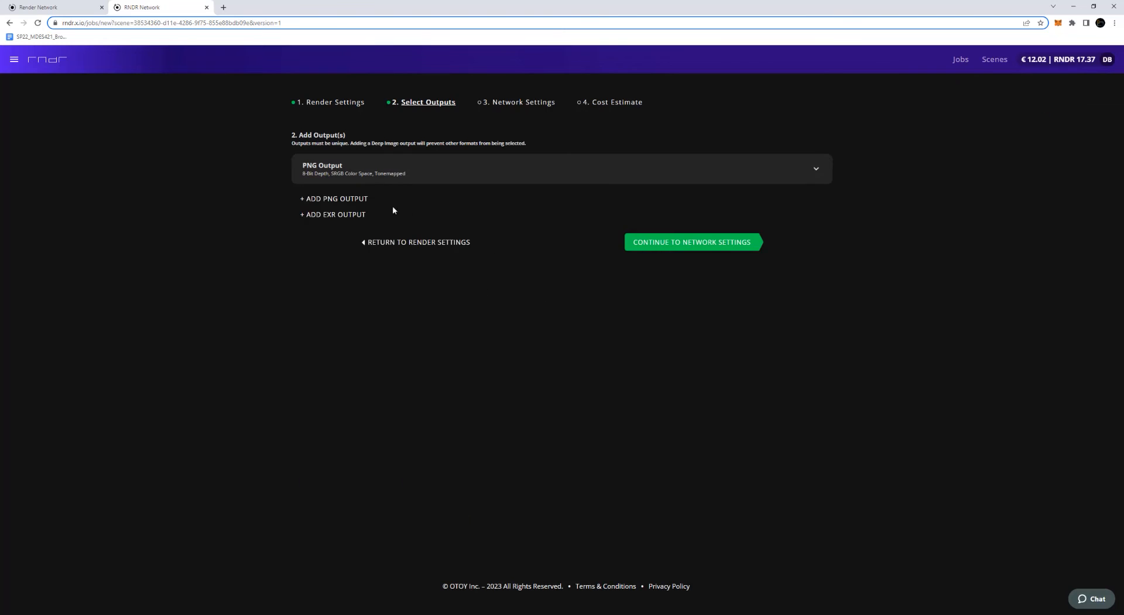
{"action": "left_click", "coordinate": [371, 174]}
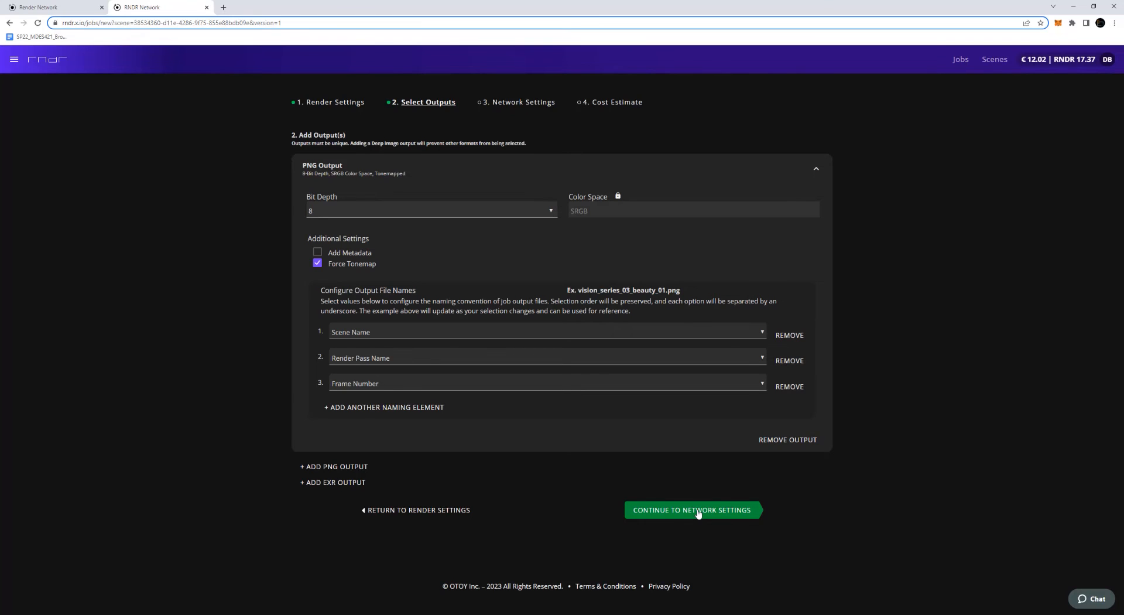
{"action": "left_click", "coordinate": [803, 440]}
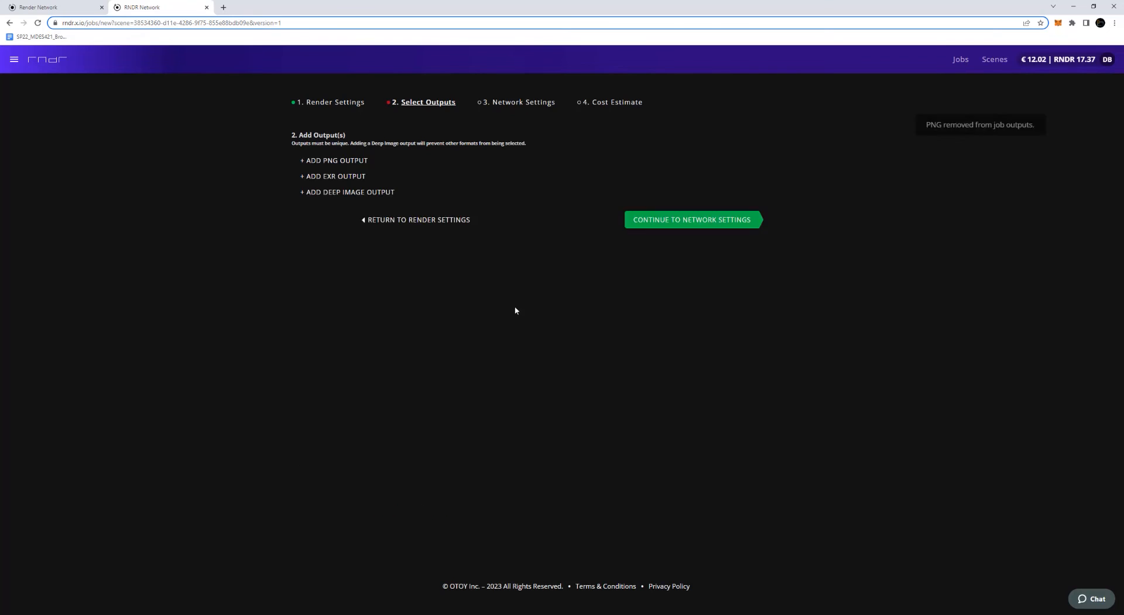
- Add an EXR output to the job and replace it with a PNG output at the default 8-bit depth
{"action": "left_click", "coordinate": [346, 176]}
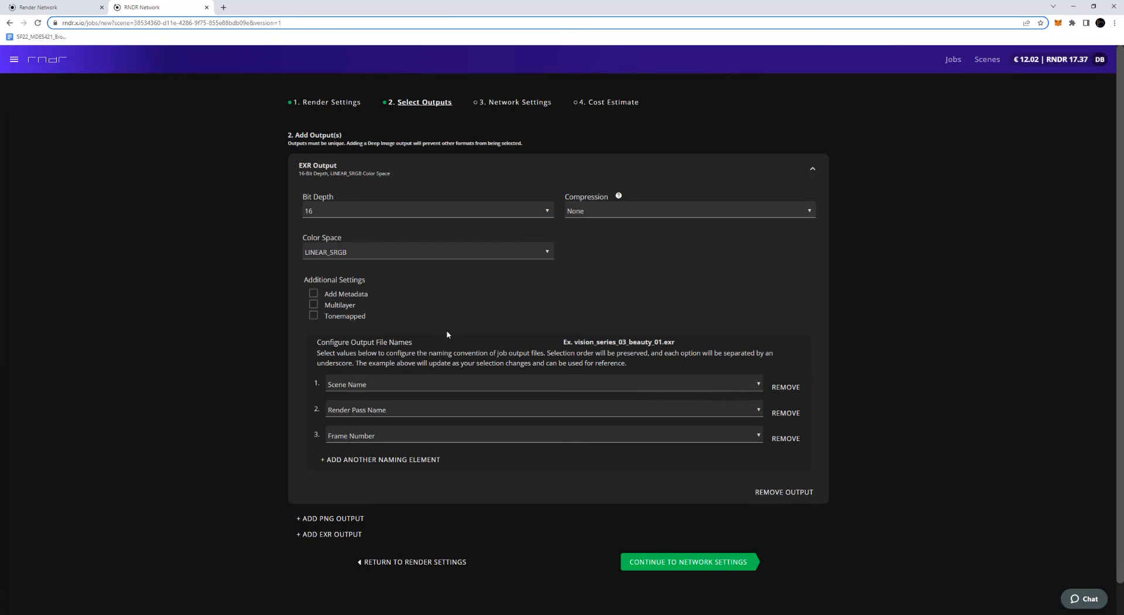
{"action": "left_click", "coordinate": [806, 494]}
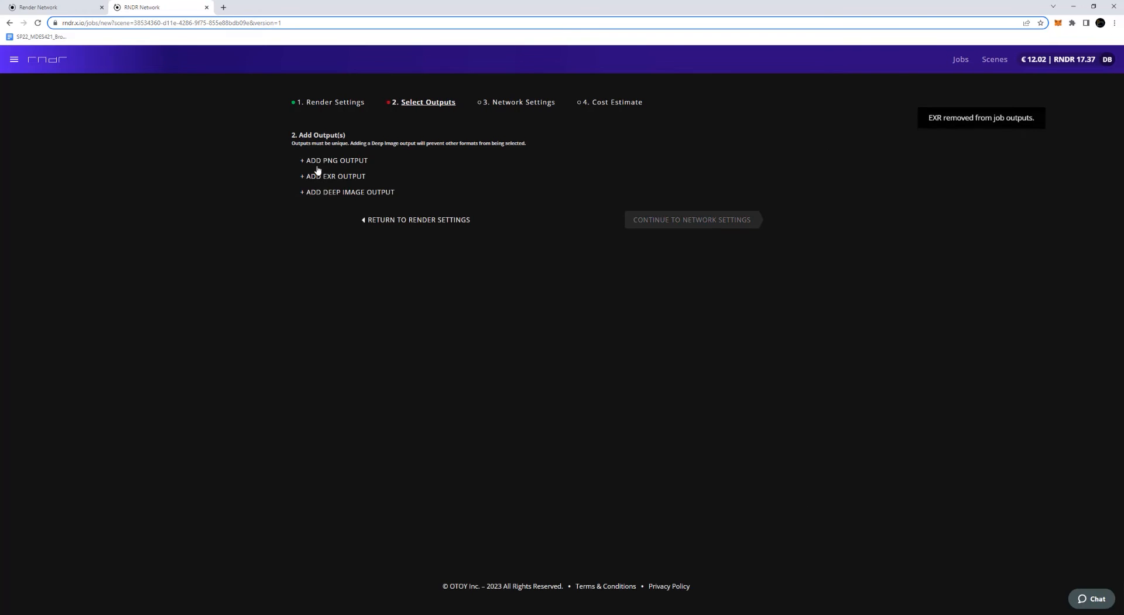
{"action": "left_click", "coordinate": [321, 160]}
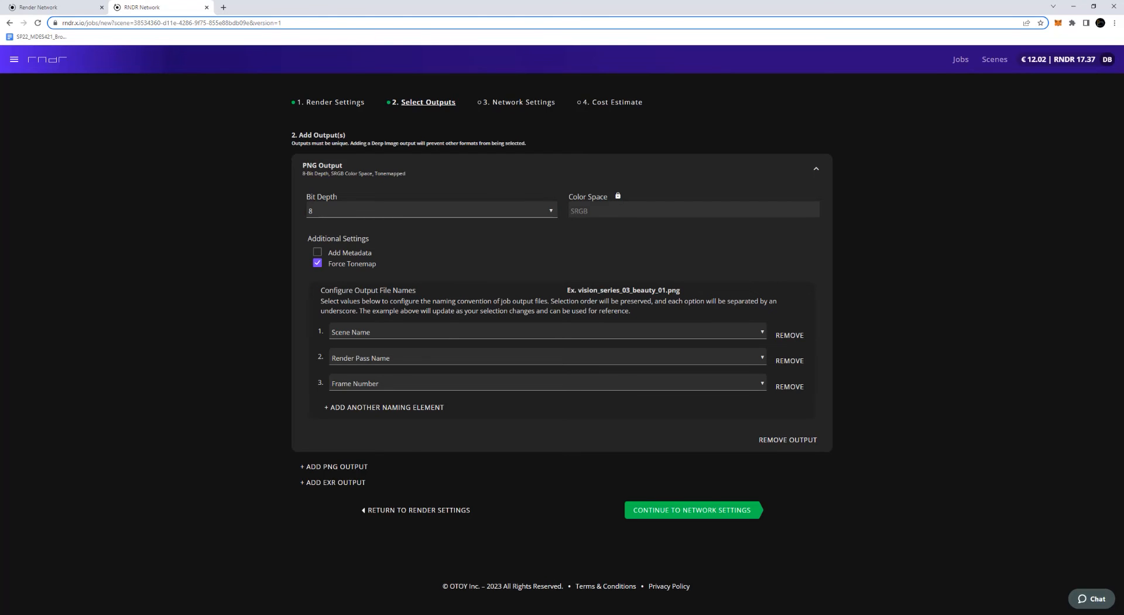
- Examine the Free Download Manager website at freedownloadmanager.org and return to the RNDR Network job
{"action": "left_click_drag", "start_coordinate": [1121, 111], "coordinate": [320, 14]}
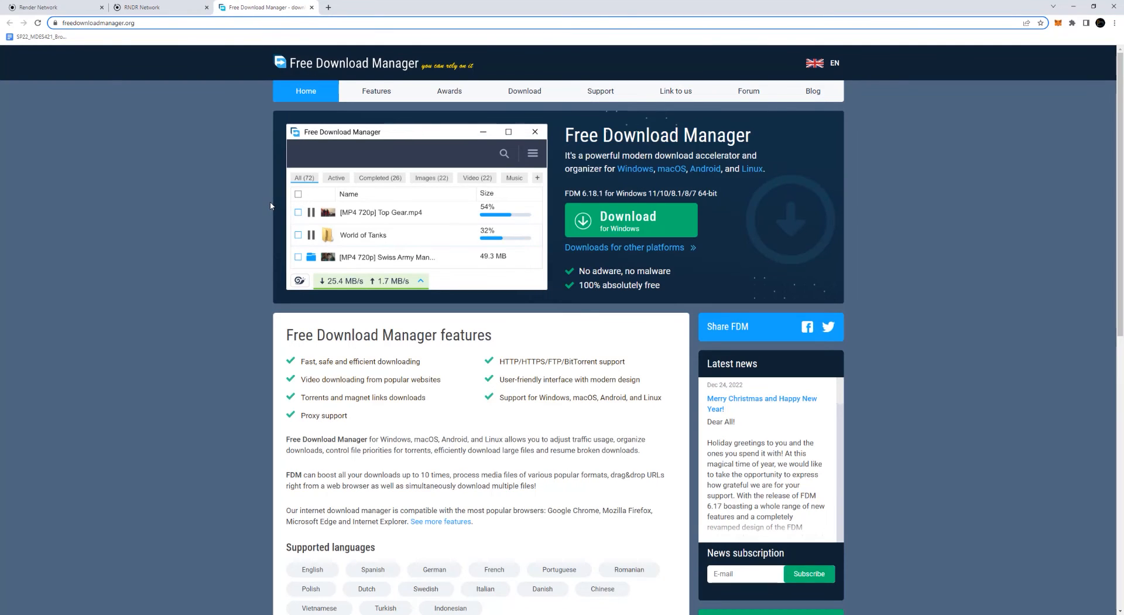
{"action": "scroll", "coordinate": [257, 202], "scroll_direction": "down", "scroll_amount": 5}
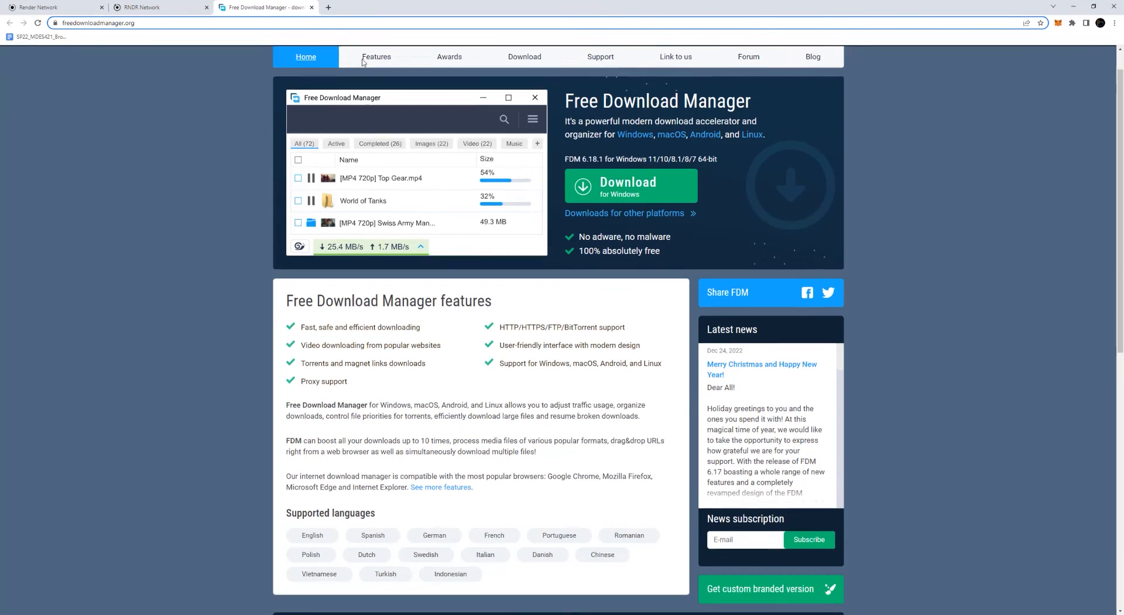
{"action": "scroll", "coordinate": [258, 202], "scroll_direction": "up", "scroll_amount": 5}
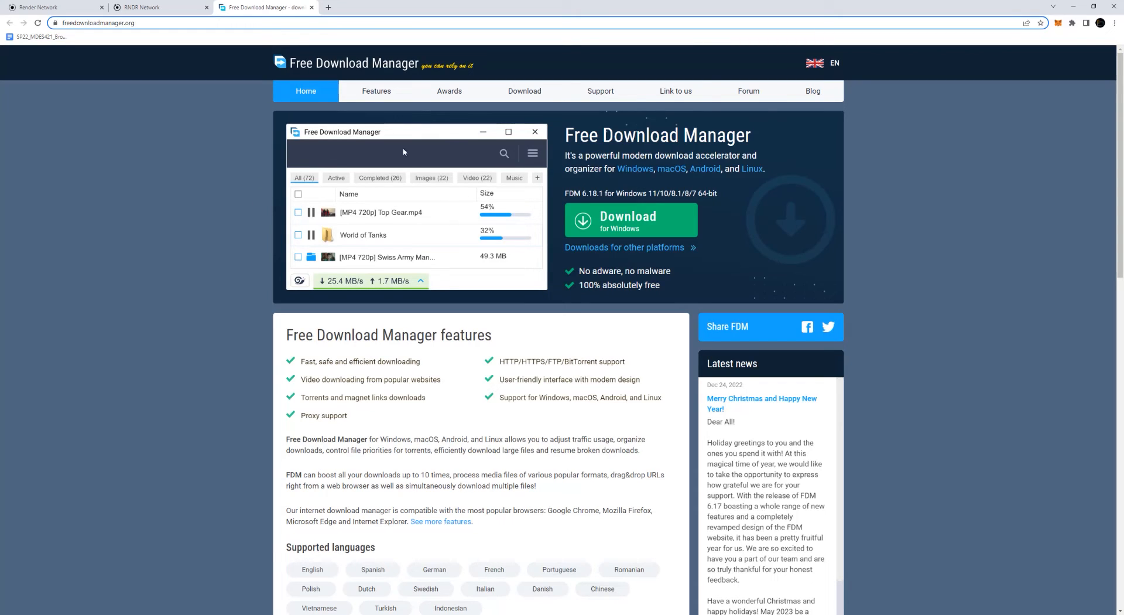
{"action": "left_click", "coordinate": [161, 10]}
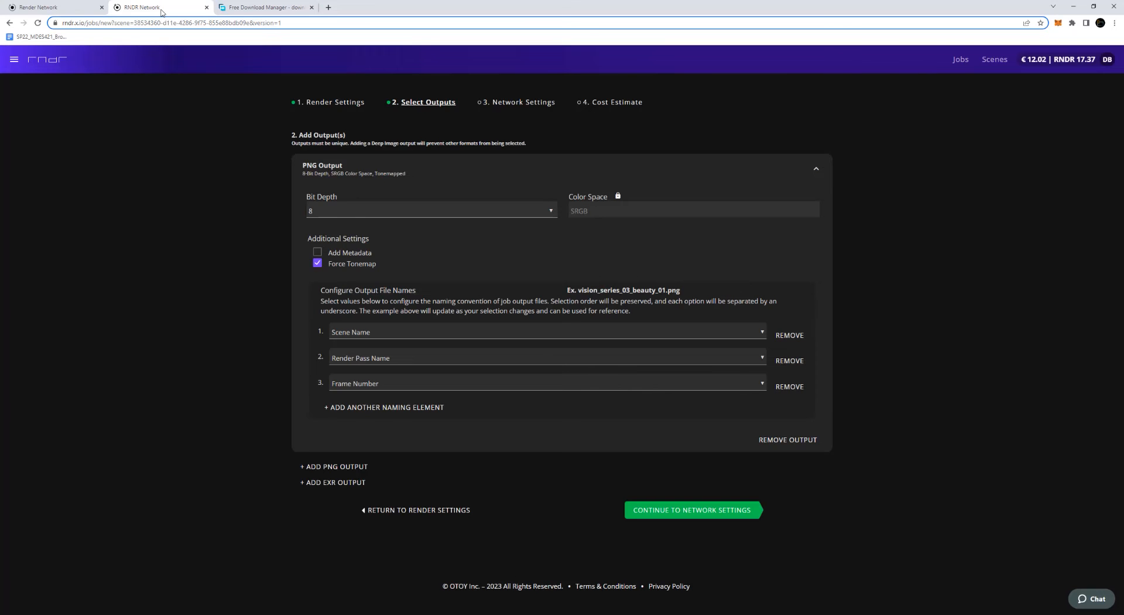
{"action": "left_click", "coordinate": [242, 9]}
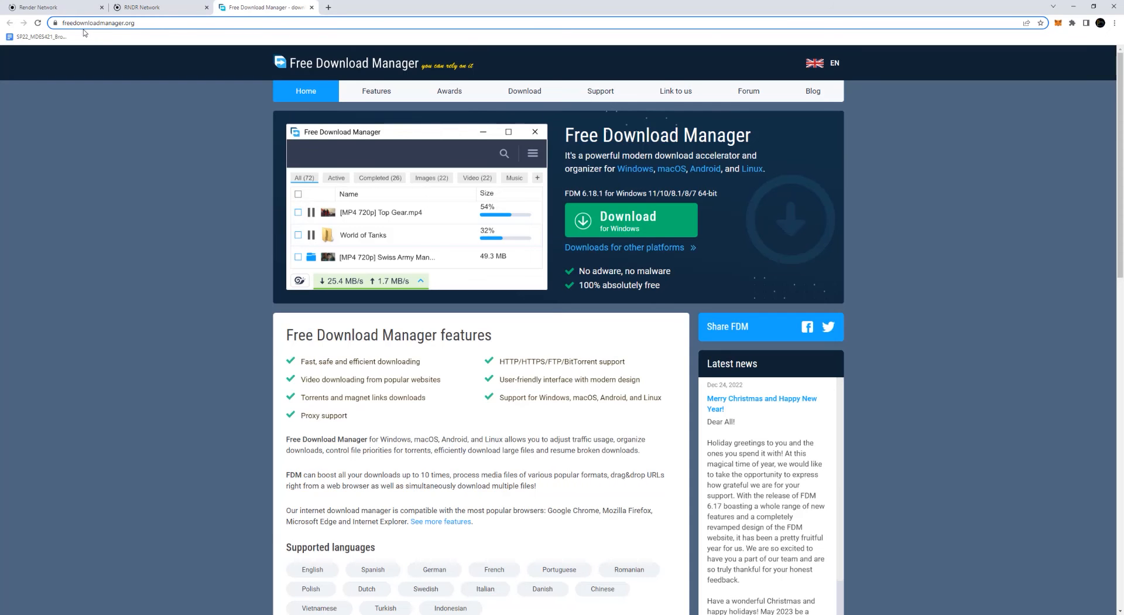
{"action": "left_click", "coordinate": [155, 11]}
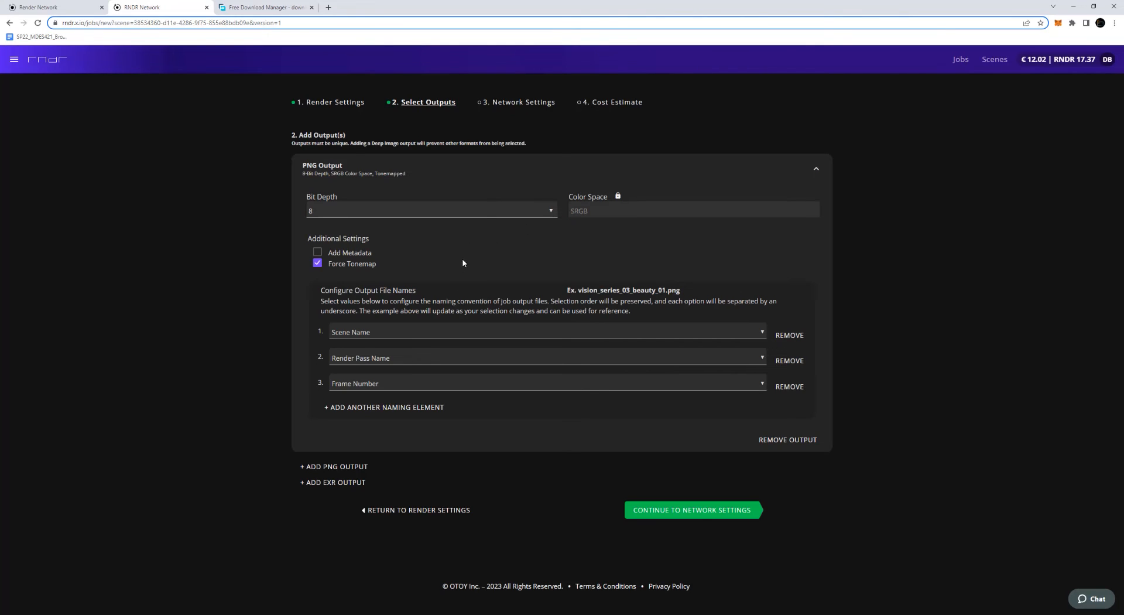
- Continue to the network settings and compare the Tier 3: Economy option with Tier 2: Priority, keeping Tier 2 selected
{"action": "left_click", "coordinate": [698, 511]}
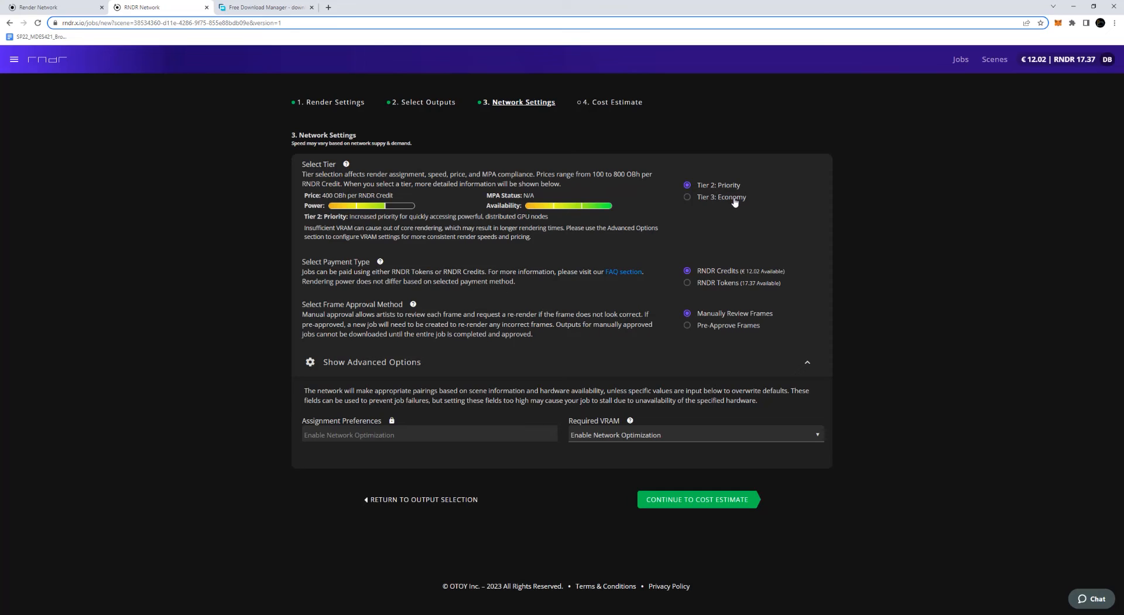
{"action": "left_click", "coordinate": [687, 198]}
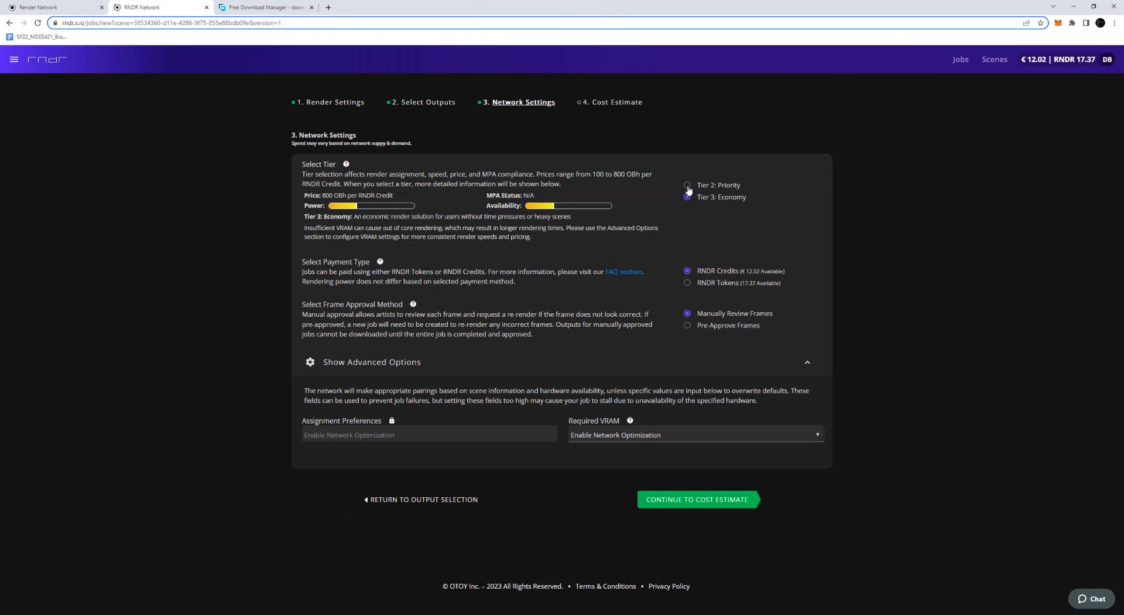
{"action": "left_click", "coordinate": [688, 186]}
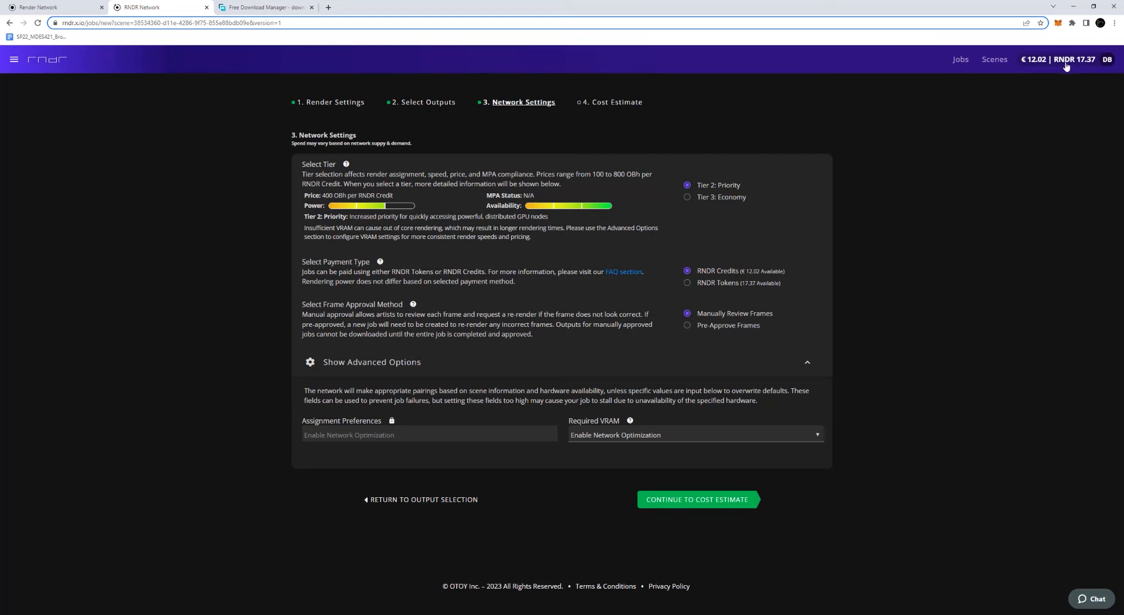
- Examine the options for adding RNDR Credits and RNDR Tokens to the account, and close the funds dialog
{"action": "left_click", "coordinate": [1033, 62]}
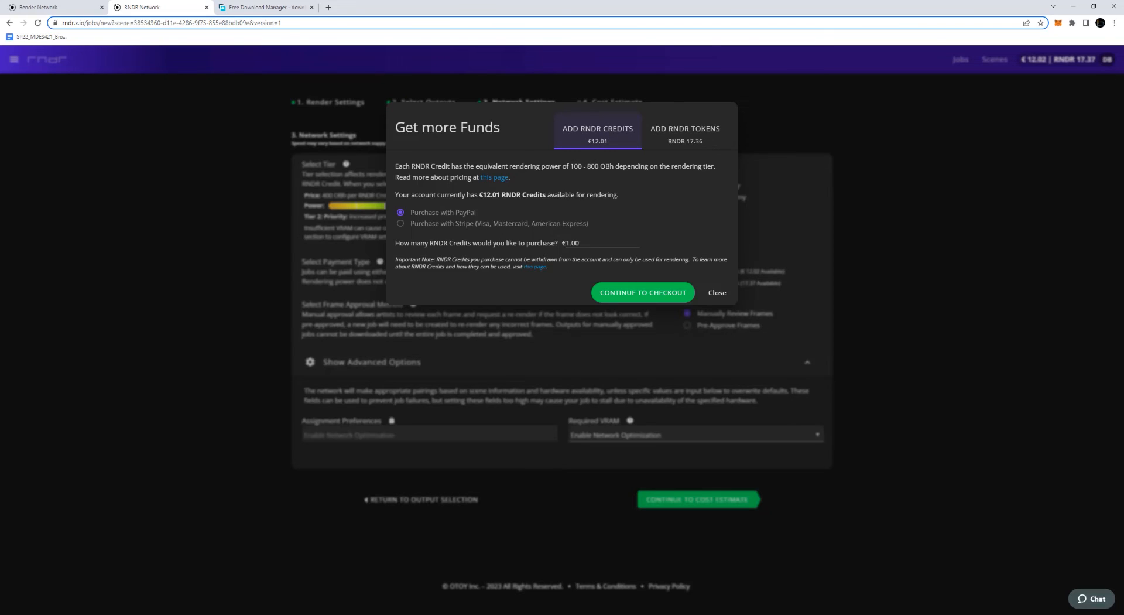
{"action": "double_click", "coordinate": [567, 242]}
{"action": "left_click", "coordinate": [686, 135]}
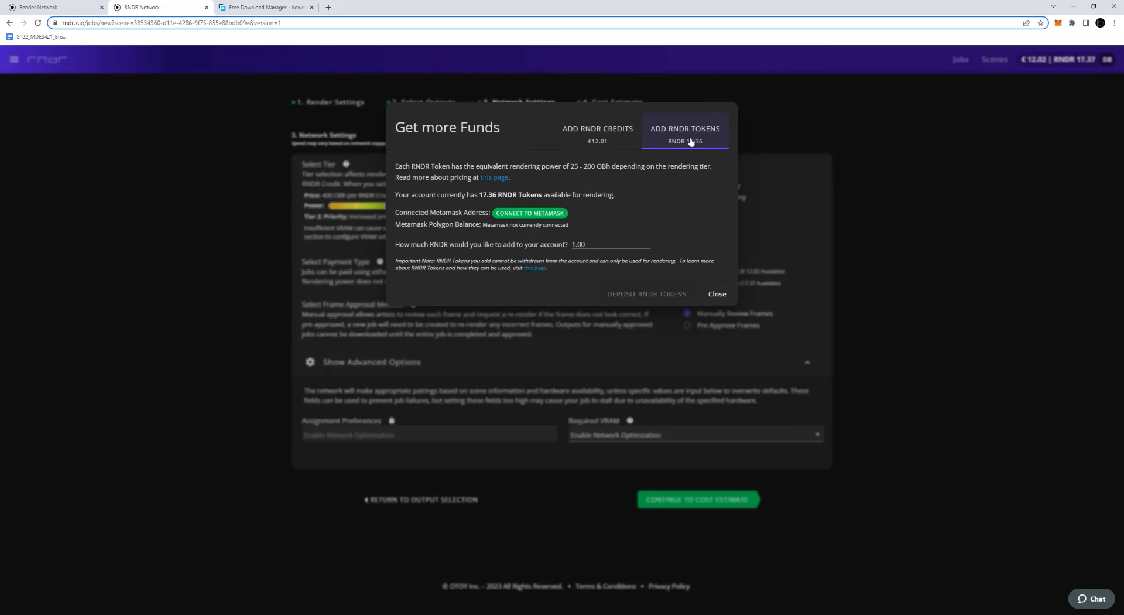
{"action": "left_click", "coordinate": [591, 132]}
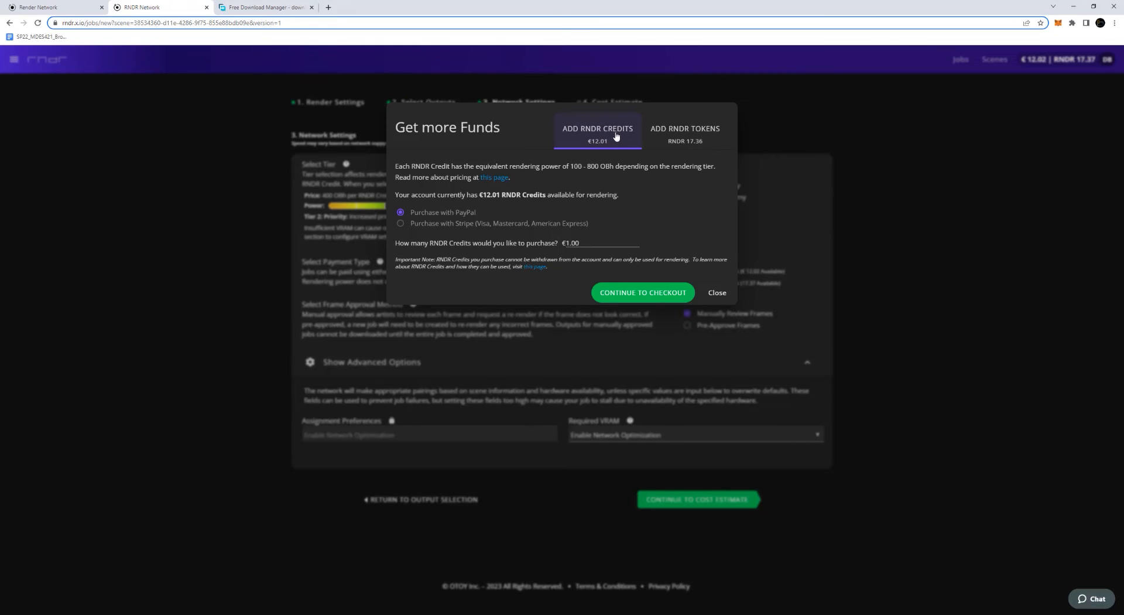
{"action": "left_click", "coordinate": [716, 292]}
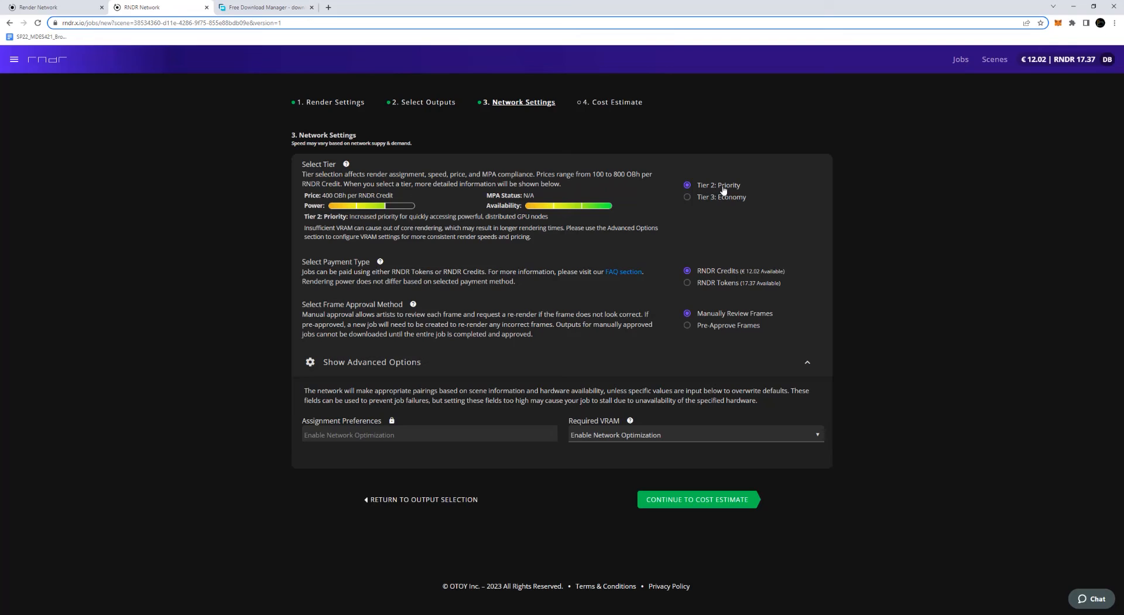
- Review Tier 3: Economy, select Tier 2: Priority for the job, and continue to the cost estimate
{"action": "left_click", "coordinate": [687, 196]}
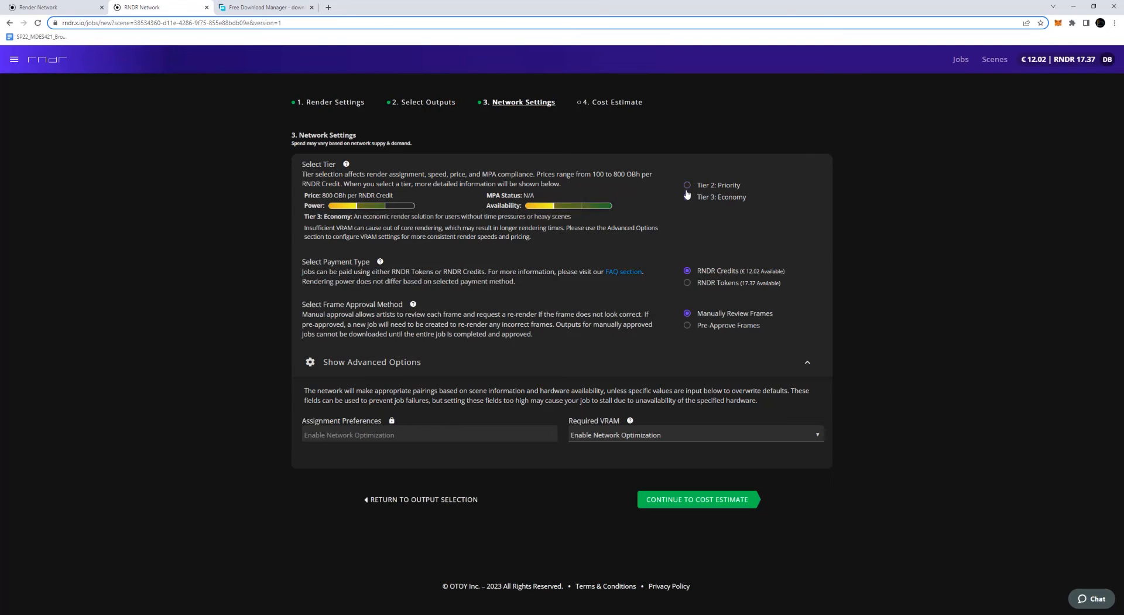
{"action": "left_click", "coordinate": [687, 186]}
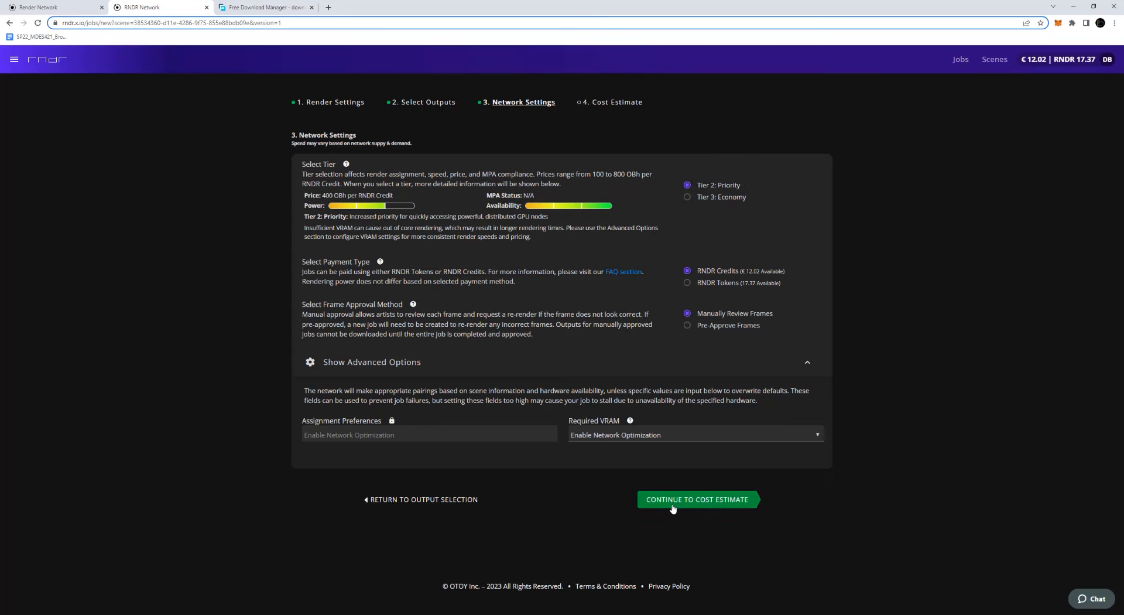
{"action": "left_click", "coordinate": [704, 502]}
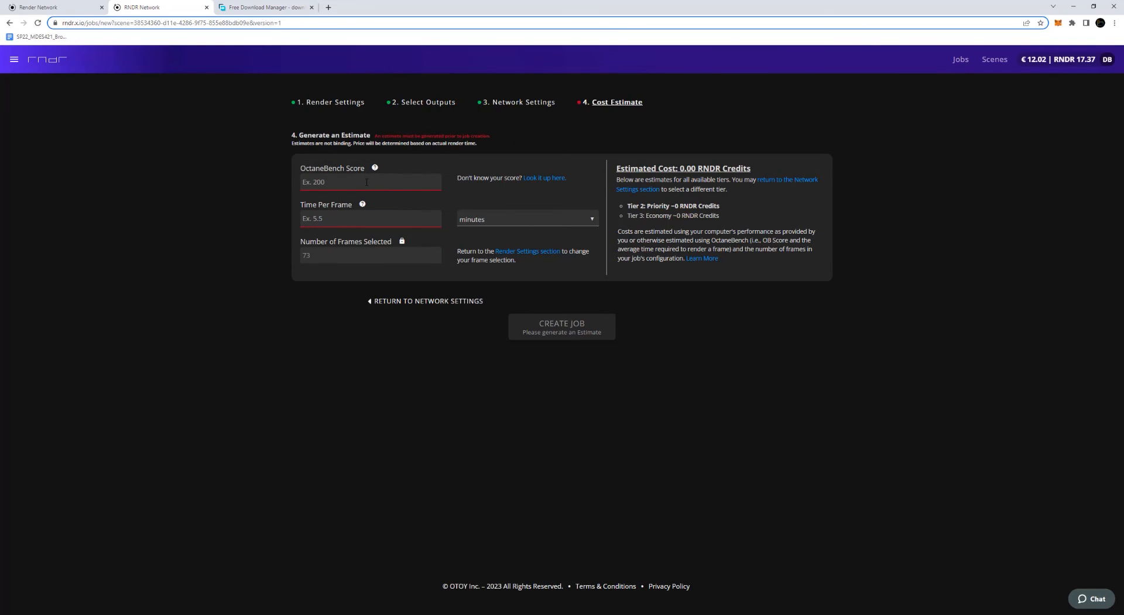
- Set the OctaneBench score to 700 and the time per frame to 2 minutes for the cost estimate
{"action": "mouse_move", "coordinate": [375, 169]}
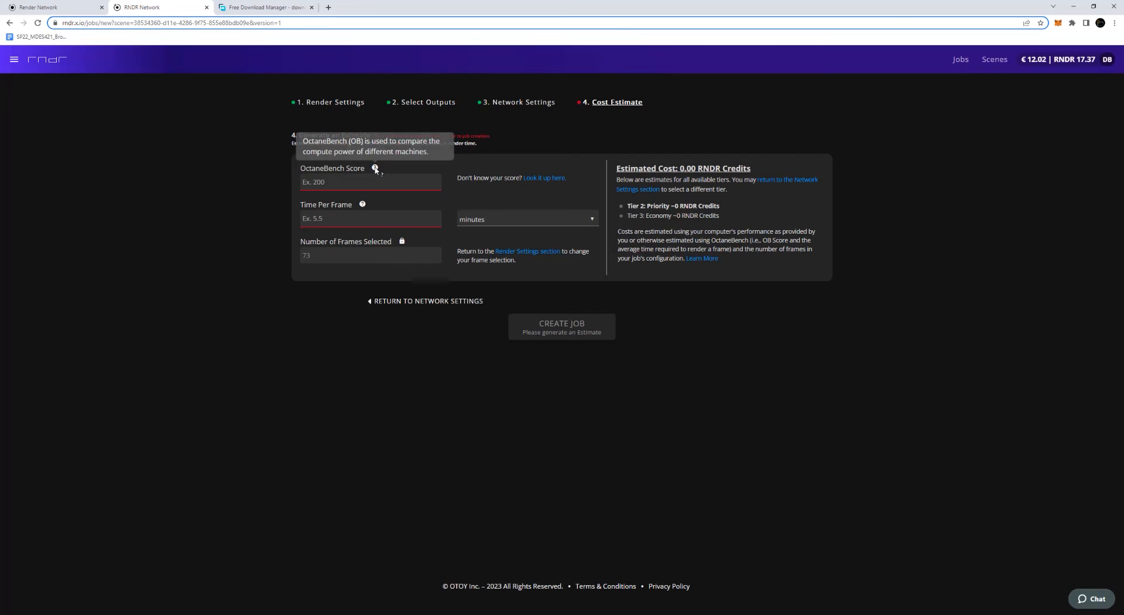
{"action": "left_click", "coordinate": [350, 182]}
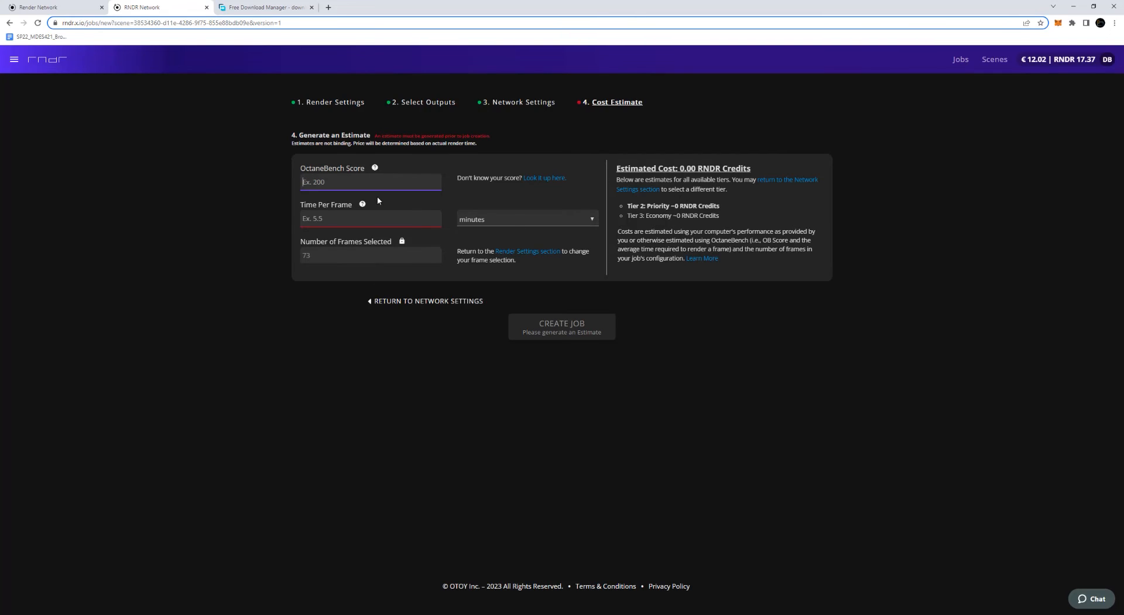
{"action": "type", "text": "700"}
{"action": "double_click", "coordinate": [329, 184]}
{"action": "left_click", "coordinate": [327, 220]}
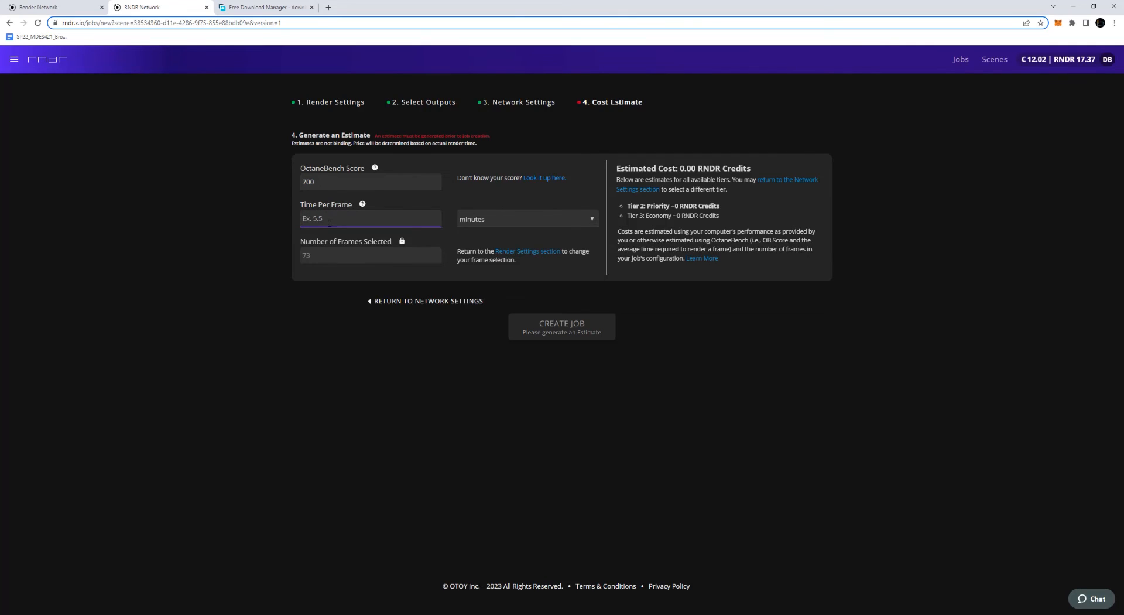
{"action": "type", "text": "2"}
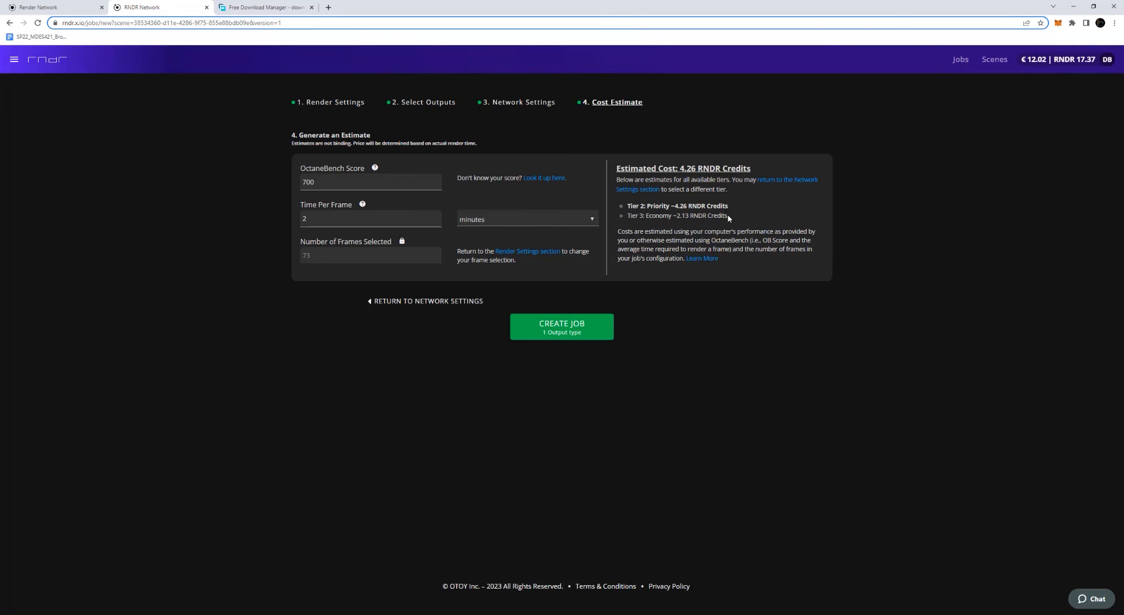
- Check the estimated cost for Tier 3: Economy and the available units for the time per frame
{"action": "left_click_drag", "start_coordinate": [729, 218], "coordinate": [673, 217]}
{"action": "left_click", "coordinate": [678, 216]}
{"action": "left_click", "coordinate": [508, 225]}
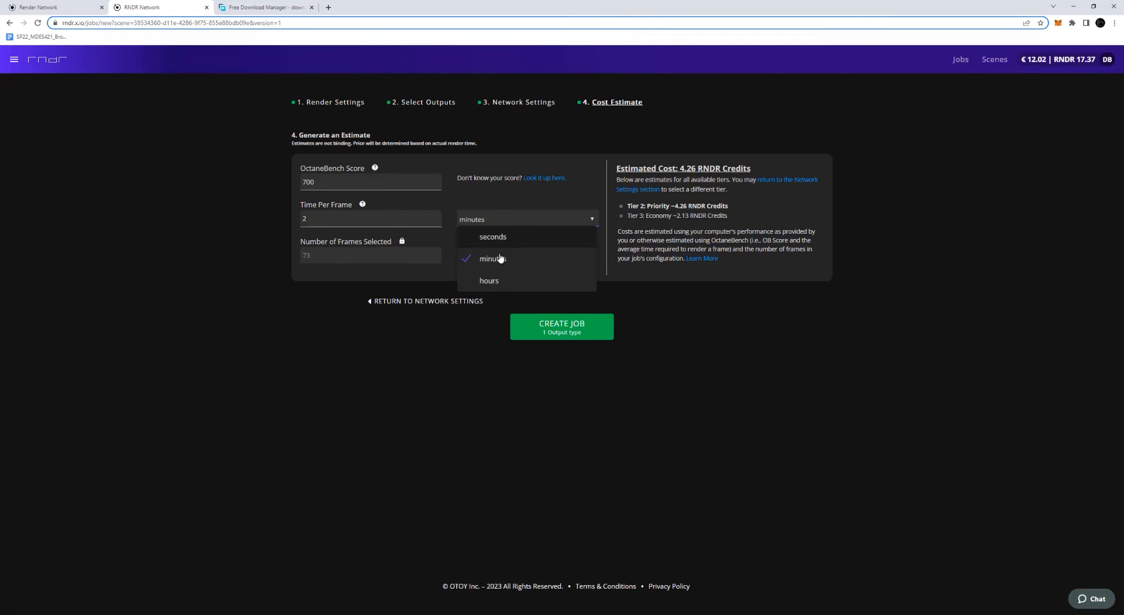
{"action": "left_click", "coordinate": [506, 225]}
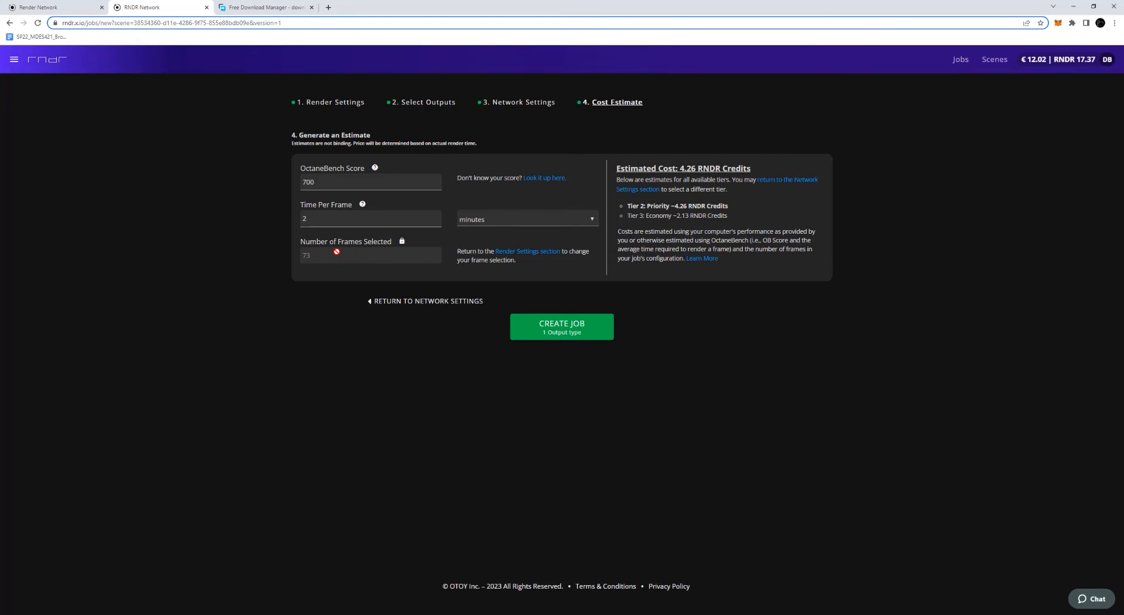
- Create the vision_series_03 render job, check the scenes list, and expand the job's frame progress in the jobs list
{"action": "left_click", "coordinate": [570, 327]}
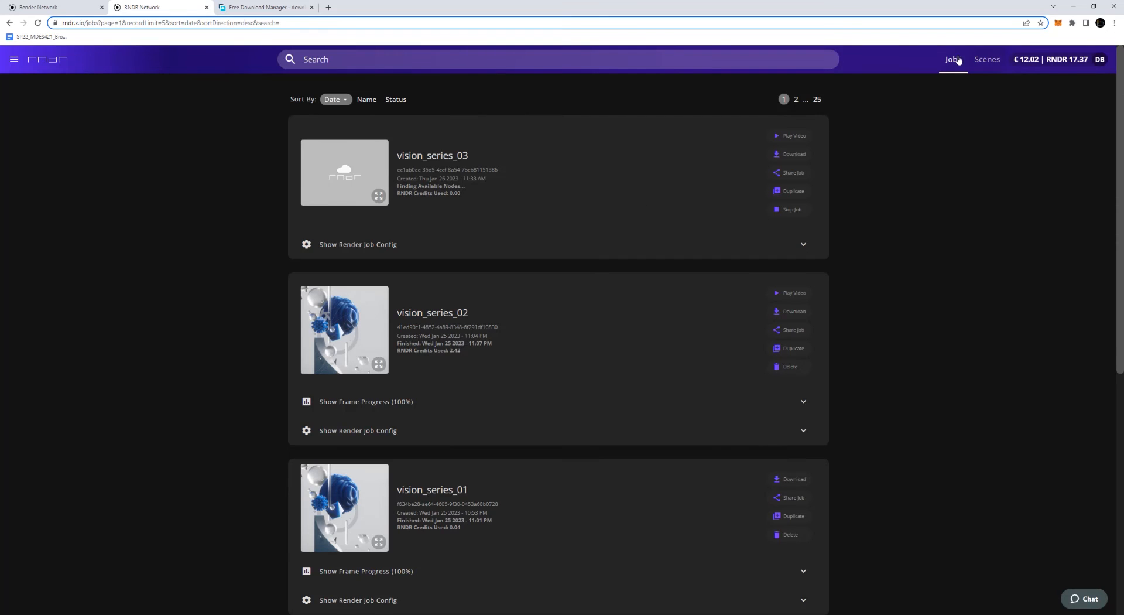
{"action": "left_click", "coordinate": [985, 62]}
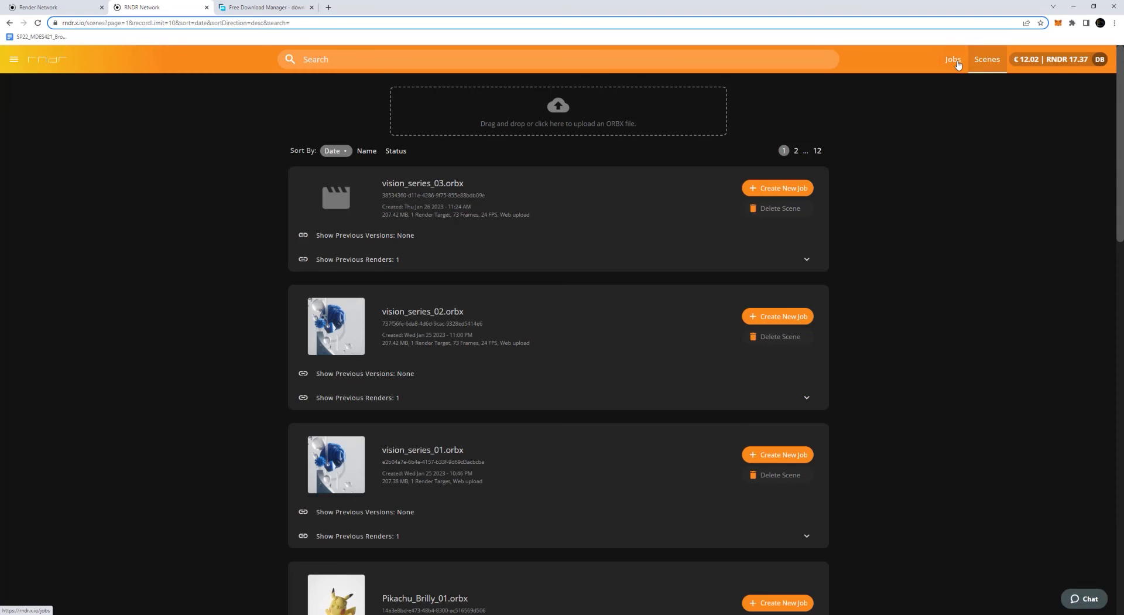
{"action": "left_click", "coordinate": [954, 61]}
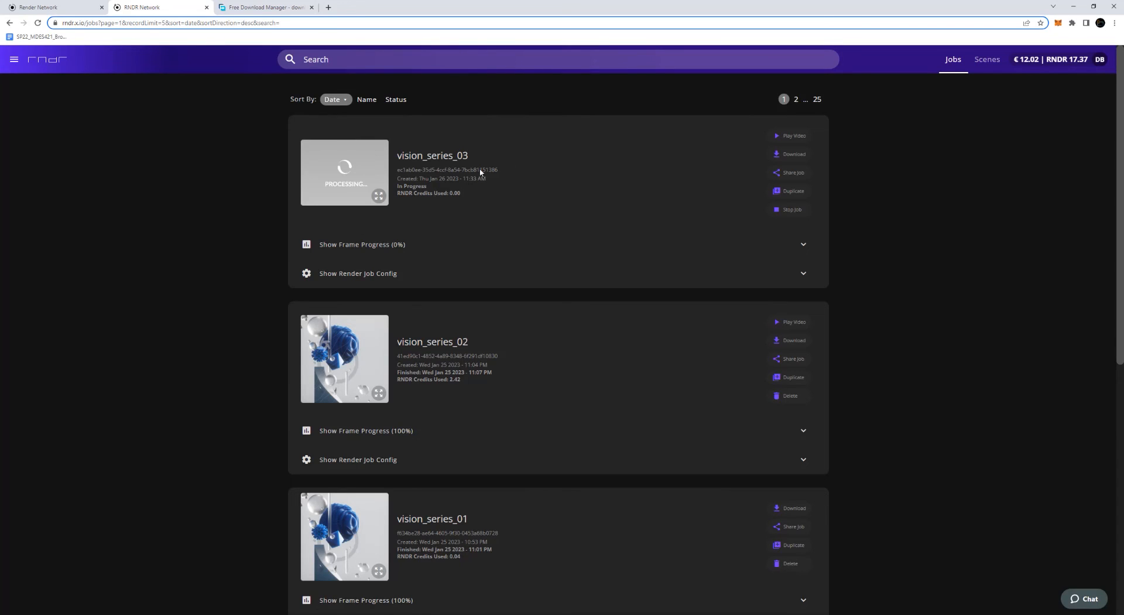
{"action": "left_click", "coordinate": [378, 246]}
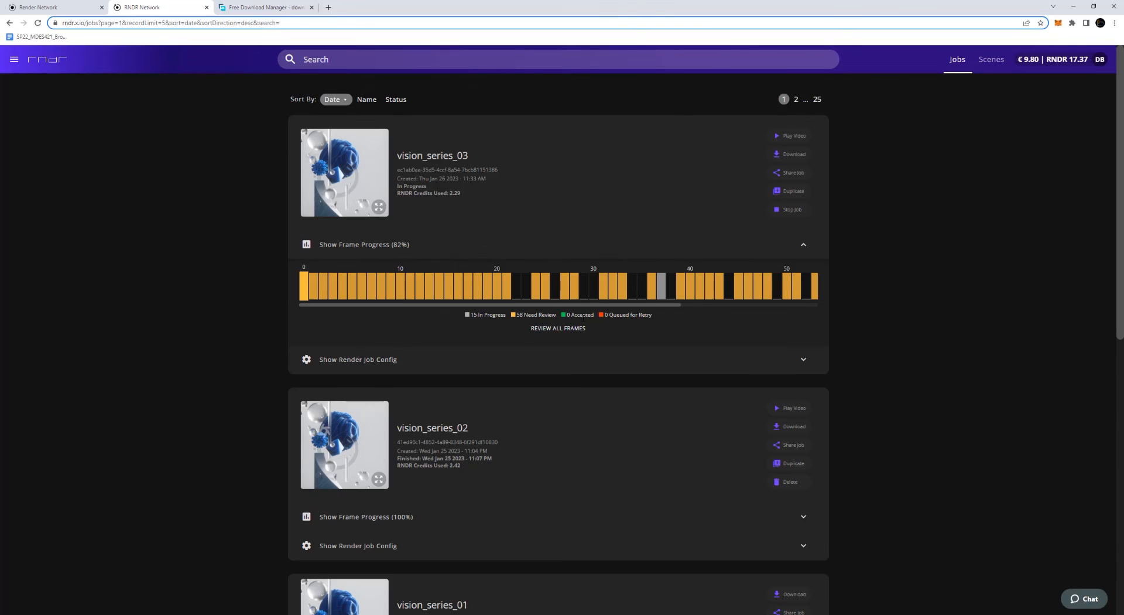
- Open the review of all vision_series_03 frames, look through them, and preview frame 0 at full size
{"action": "left_click", "coordinate": [555, 330]}
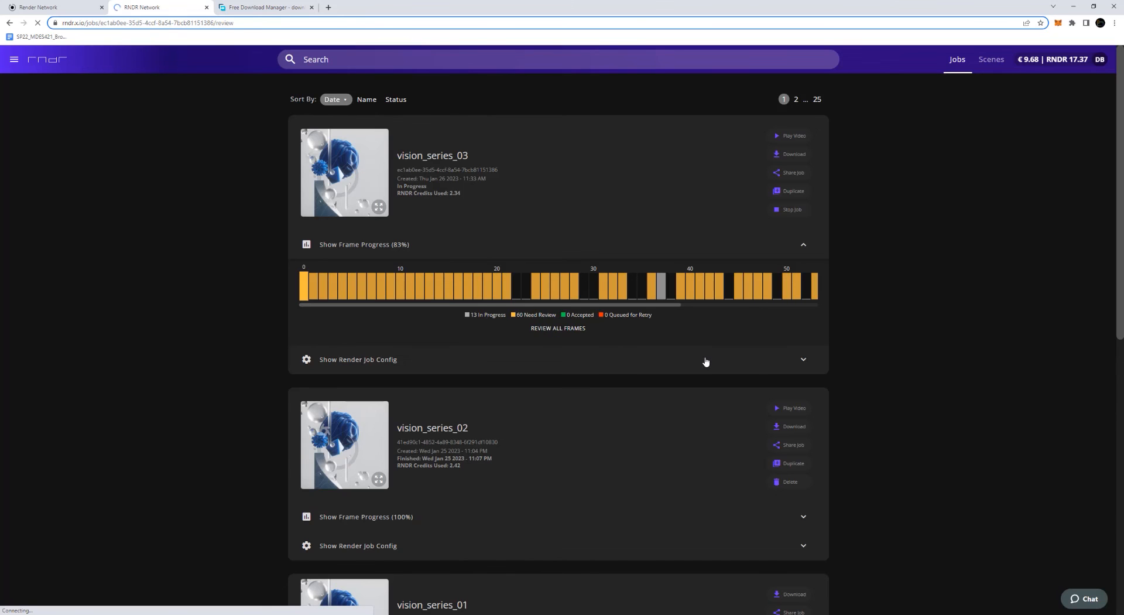
{"action": "scroll", "coordinate": [560, 392], "scroll_direction": "down", "scroll_amount": 20}
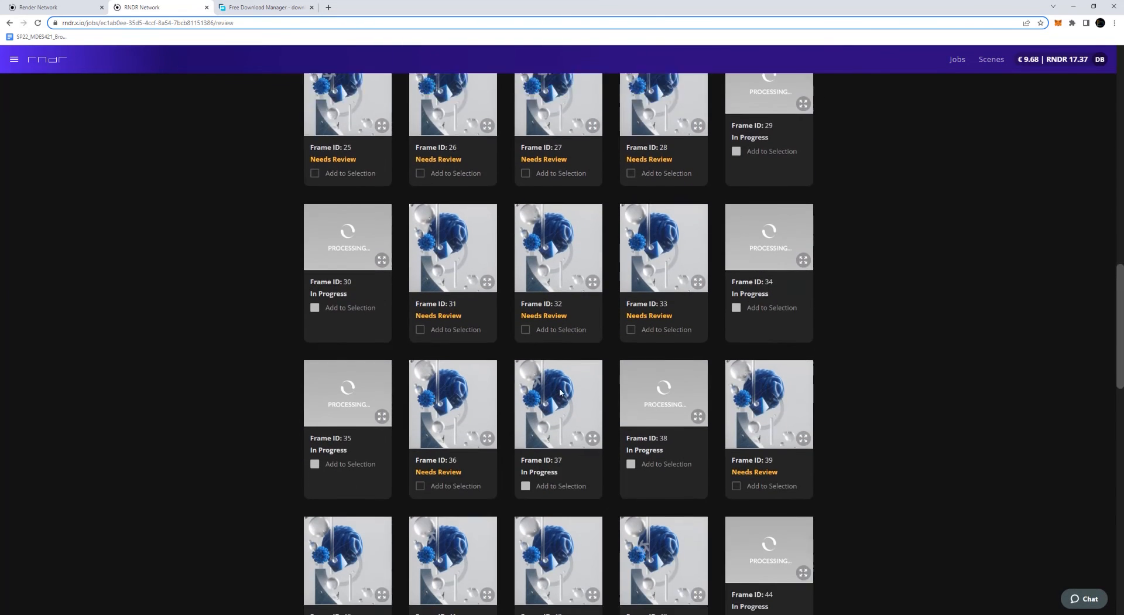
{"action": "scroll", "coordinate": [358, 251], "scroll_direction": "up", "scroll_amount": 2}
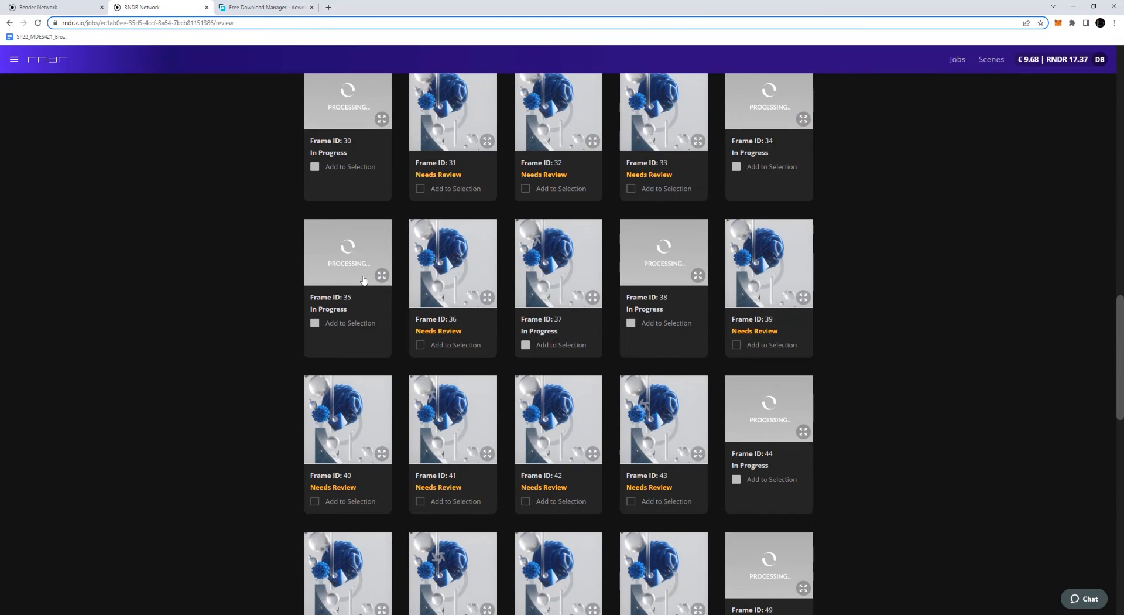
{"action": "scroll", "coordinate": [782, 472], "scroll_direction": "down", "scroll_amount": 6}
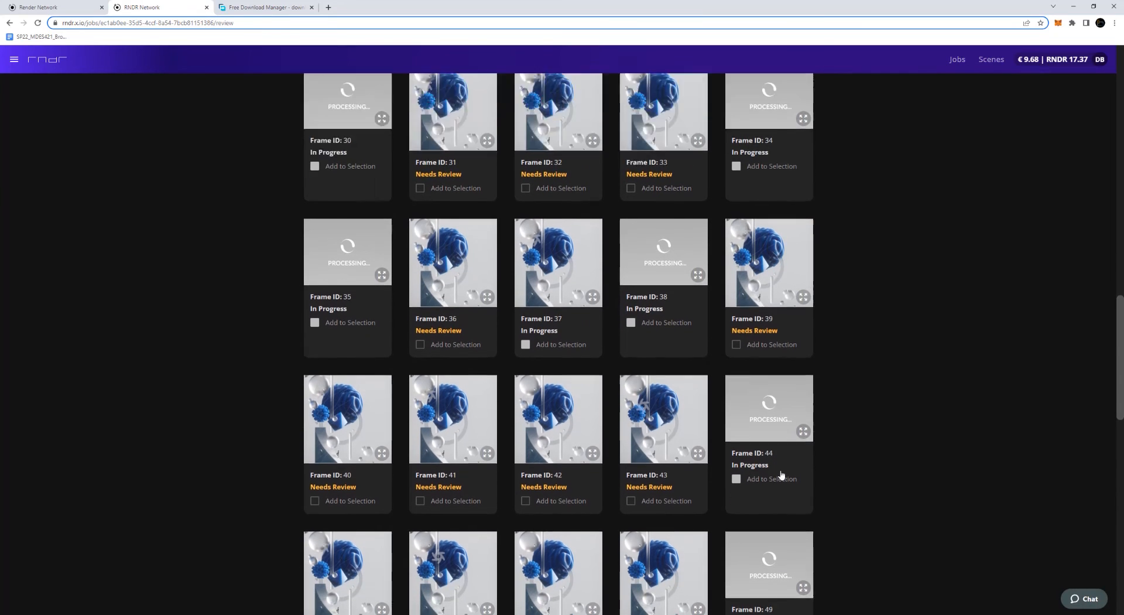
{"action": "scroll", "coordinate": [781, 471], "scroll_direction": "up", "scroll_amount": 20}
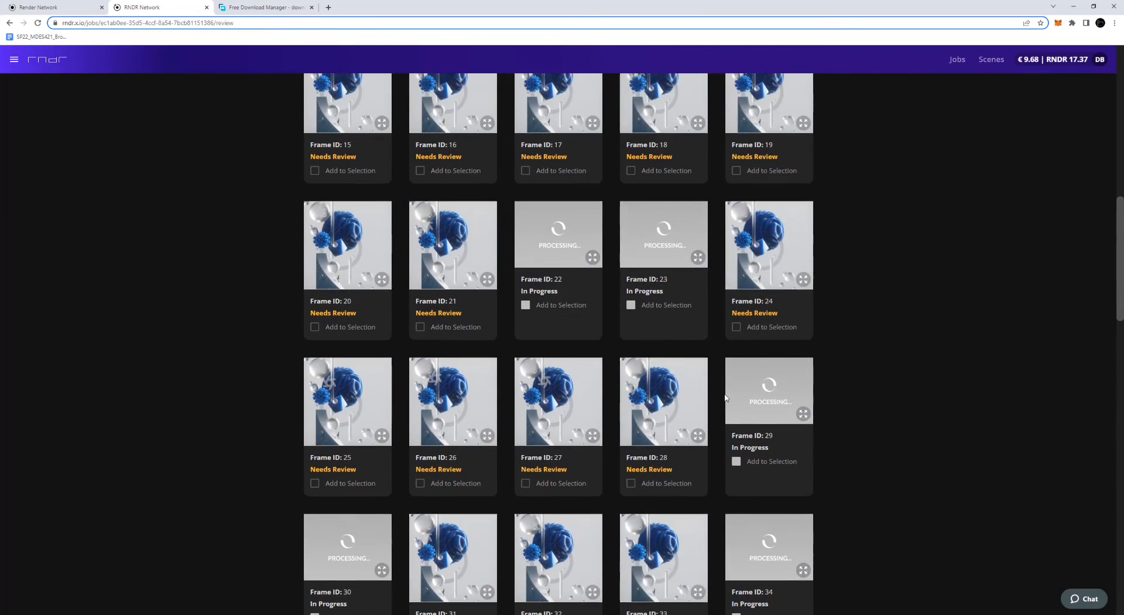
{"action": "scroll", "coordinate": [726, 397], "scroll_direction": "up", "scroll_amount": 4}
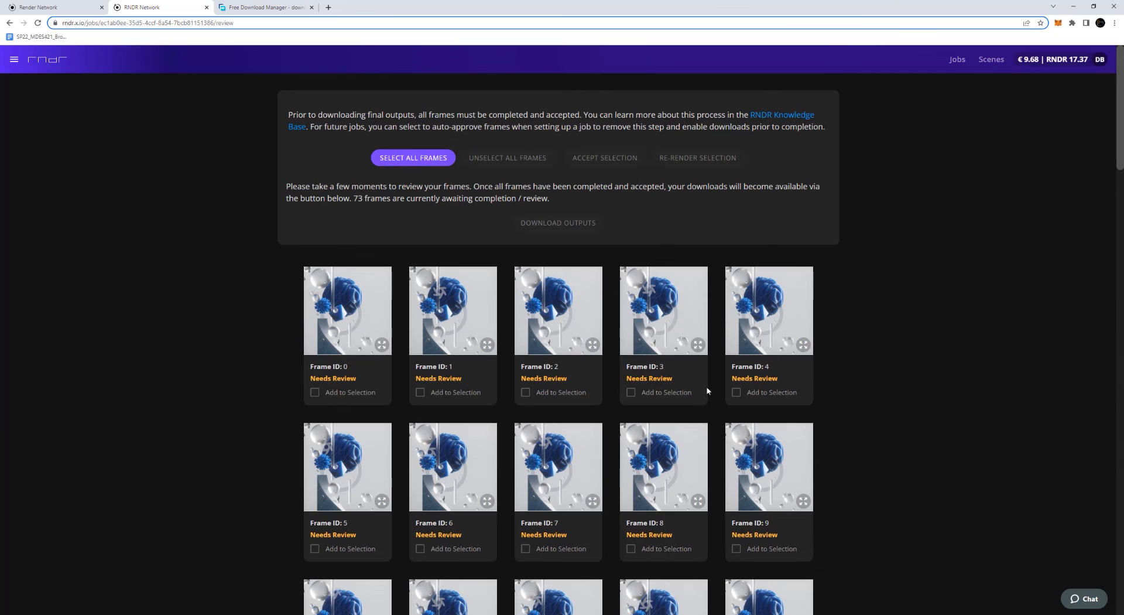
{"action": "left_click", "coordinate": [381, 345]}
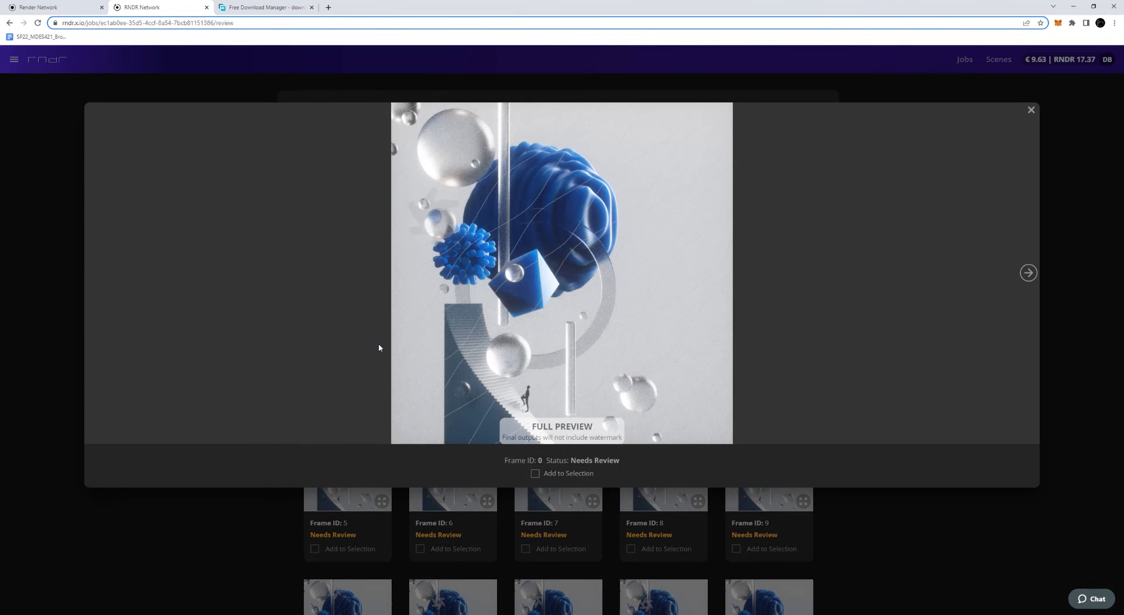
{"action": "left_click", "coordinate": [1030, 110]}
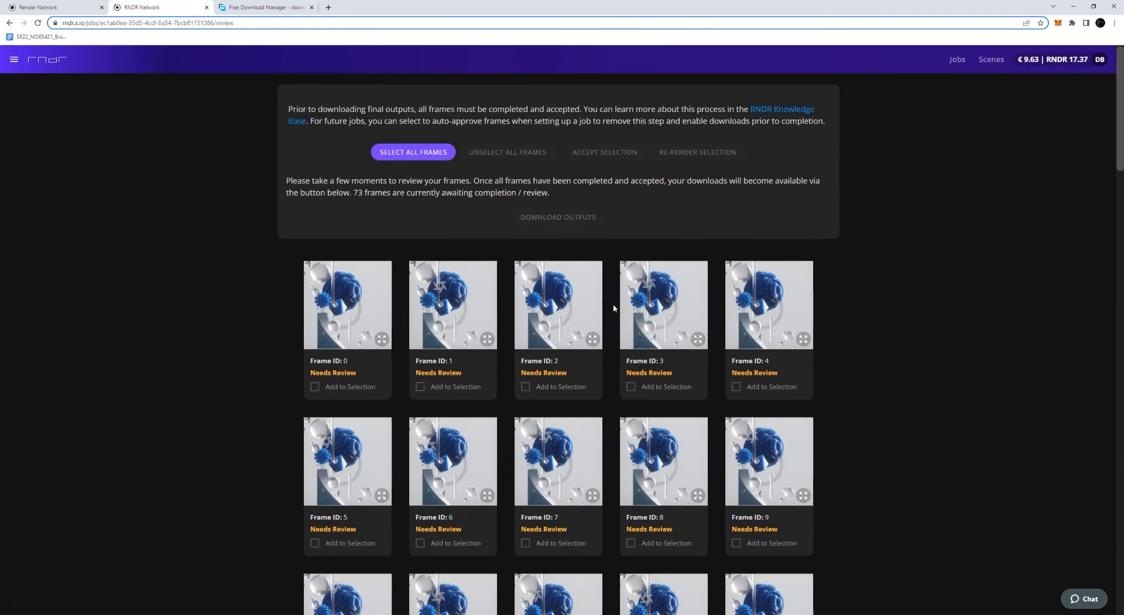
- Examine the review status of the vision_series_03 frames through to frame 72
{"action": "scroll", "coordinate": [613, 308], "scroll_direction": "down", "scroll_amount": 4}
{"action": "scroll", "coordinate": [613, 308], "scroll_direction": "down", "scroll_amount": 9}
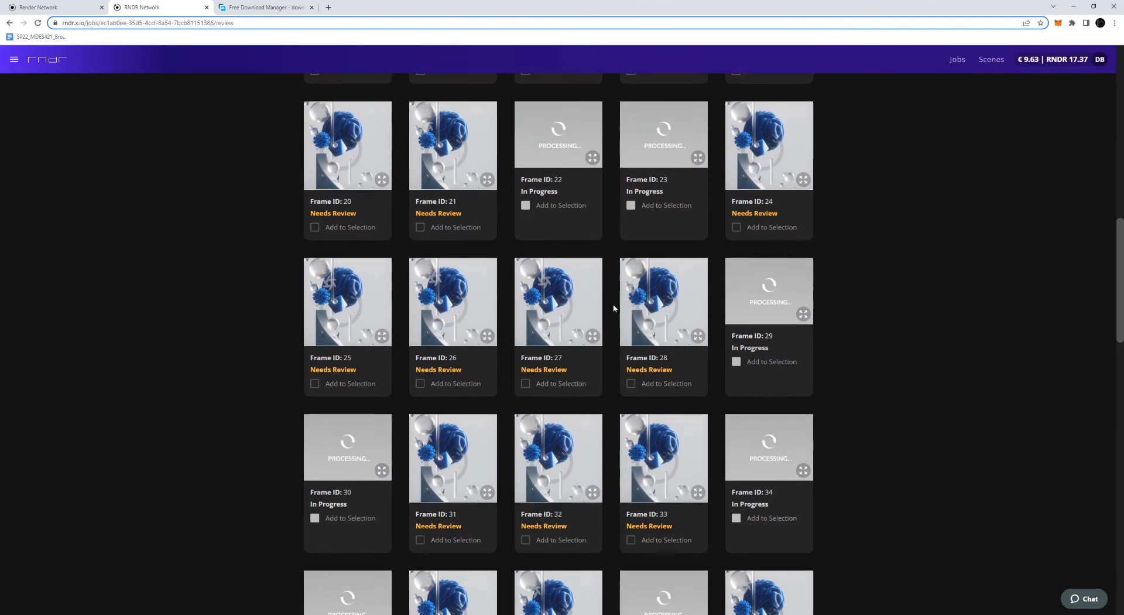
{"action": "scroll", "coordinate": [613, 308], "scroll_direction": "down", "scroll_amount": 15}
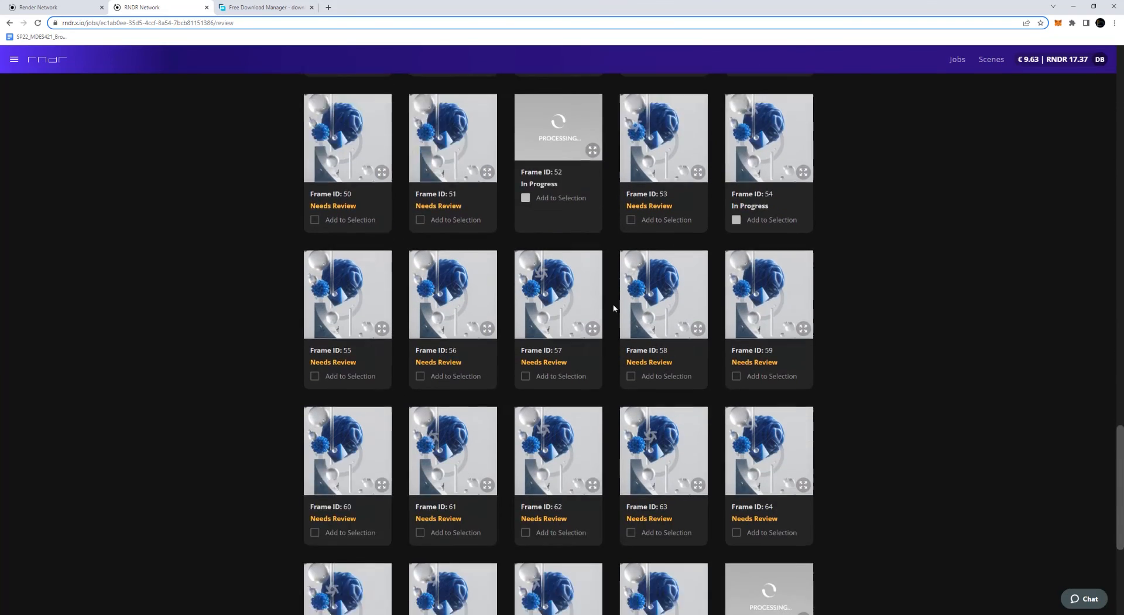
{"action": "scroll", "coordinate": [614, 308], "scroll_direction": "down", "scroll_amount": 5}
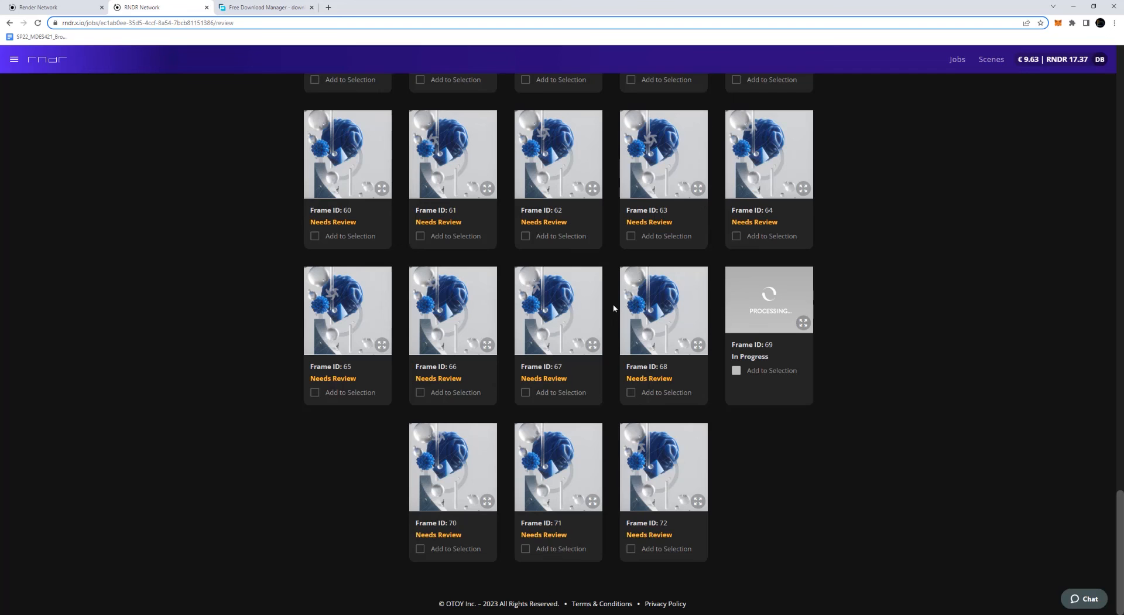
{"action": "scroll", "coordinate": [671, 329], "scroll_direction": "up", "scroll_amount": 20}
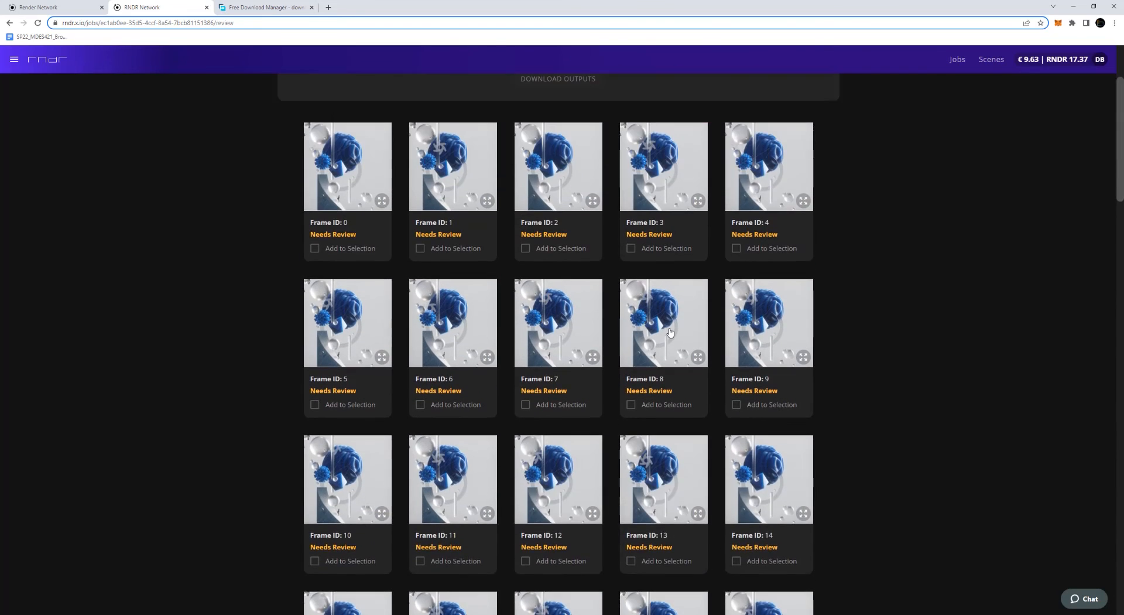
{"action": "scroll", "coordinate": [671, 332], "scroll_direction": "up", "scroll_amount": 3}
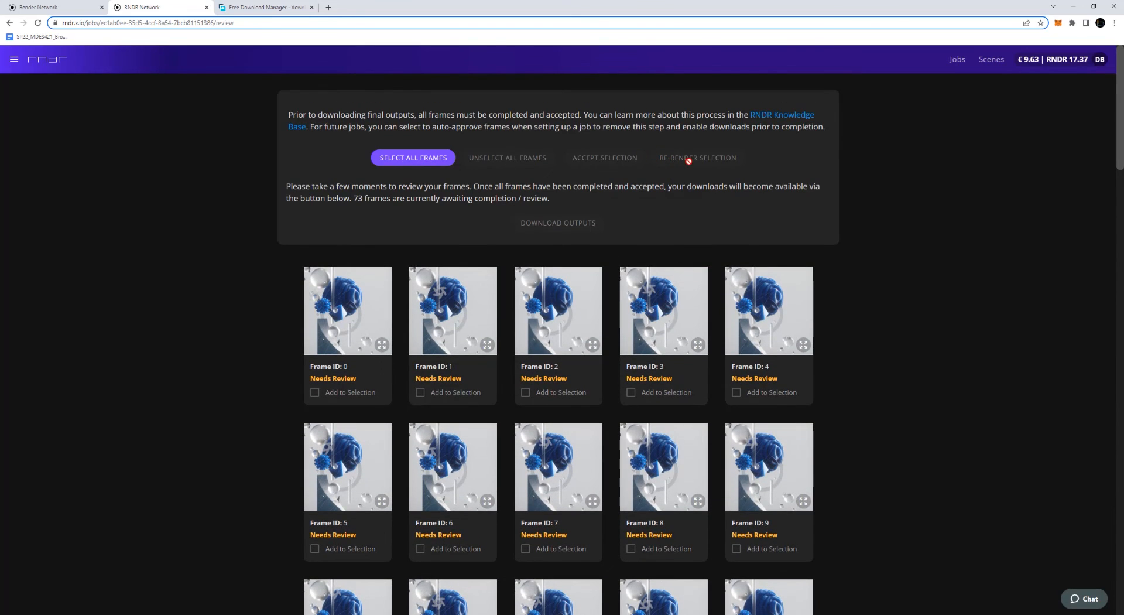
- Add frame 3 to the selection to check the accept and re-render options, and remove it from the selection
{"action": "left_click", "coordinate": [630, 393]}
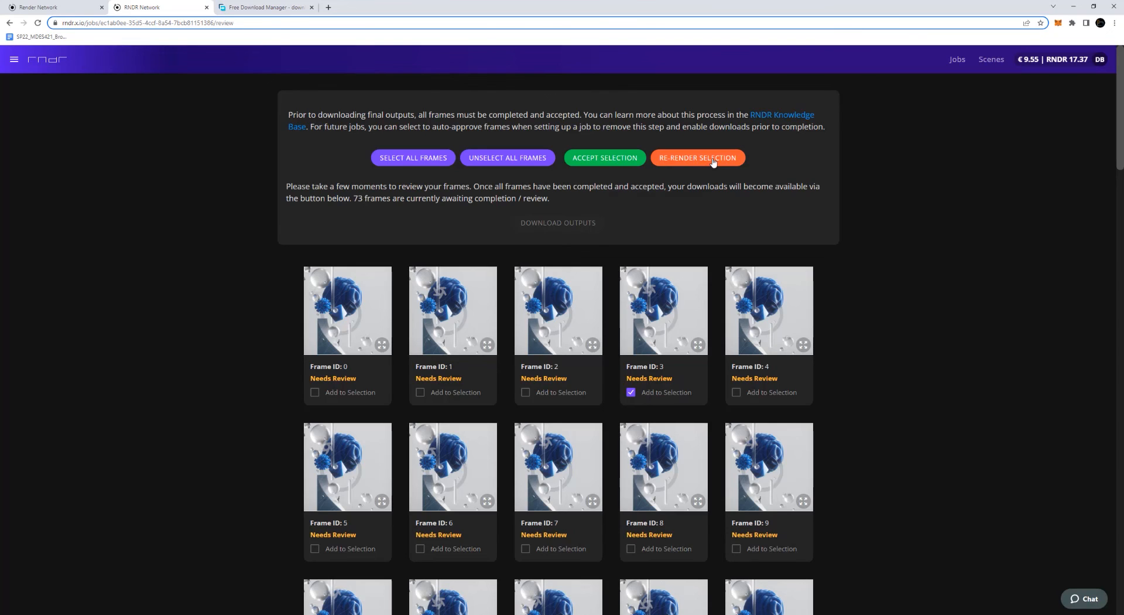
{"action": "left_click", "coordinate": [631, 393]}
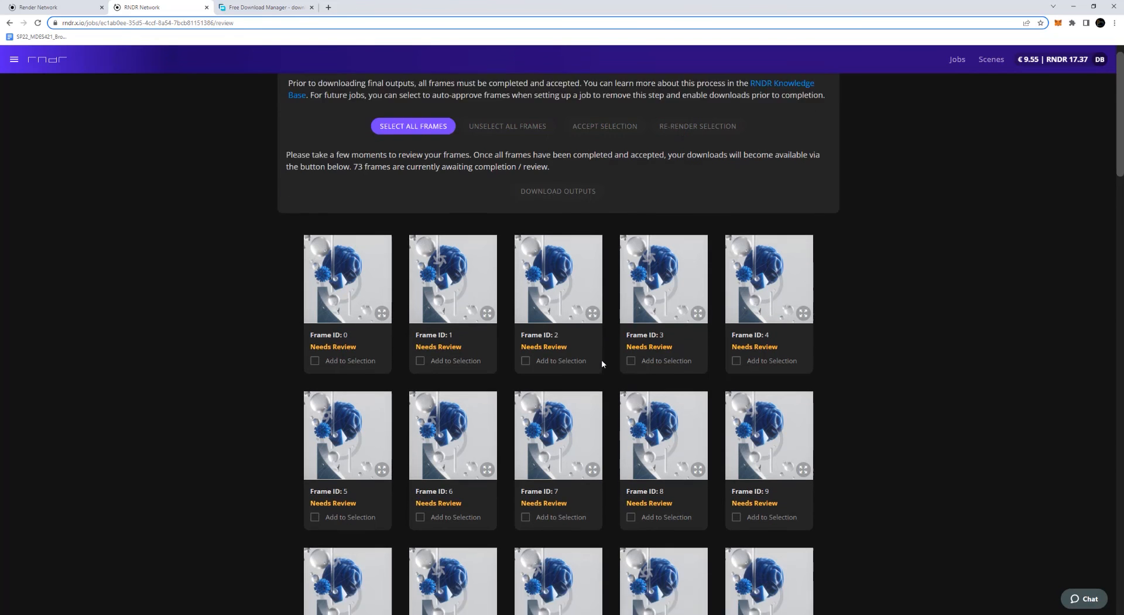
{"action": "scroll", "coordinate": [602, 360], "scroll_direction": "down", "scroll_amount": 15}
{"action": "scroll", "coordinate": [602, 361], "scroll_direction": "up", "scroll_amount": 15}
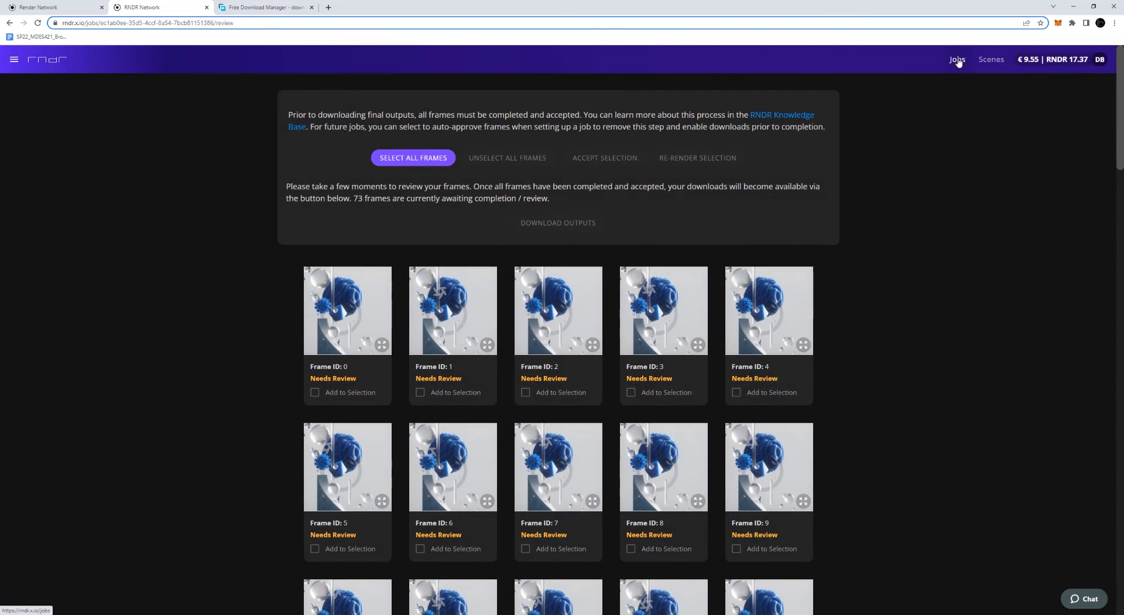
- Return to the jobs list and check the frame progress of vision_series_03 along its frame timeline
{"action": "left_click", "coordinate": [956, 60]}
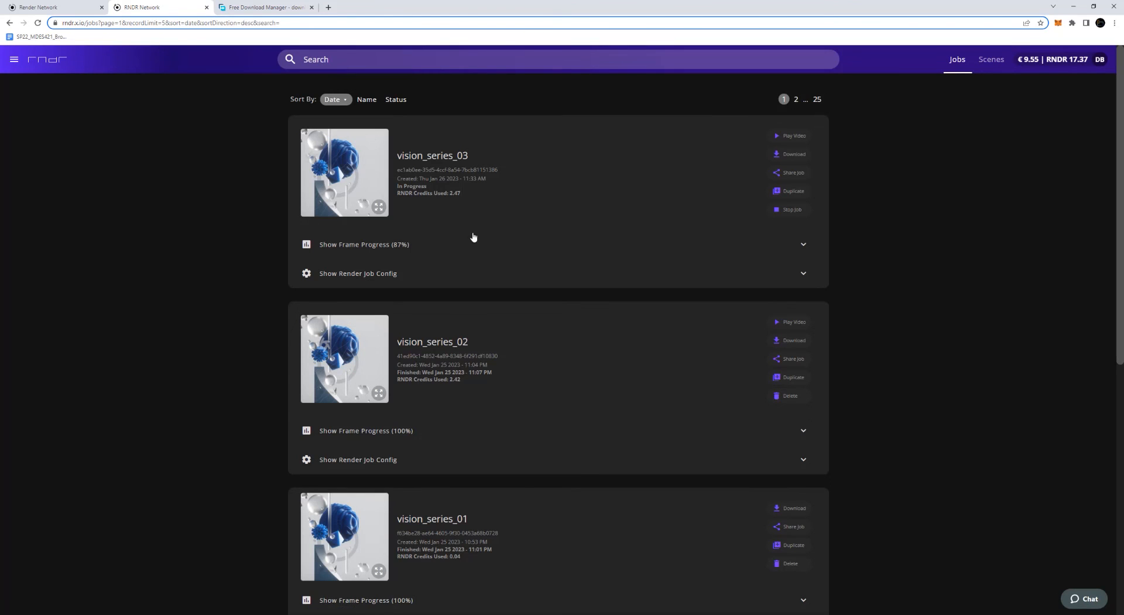
{"action": "left_click", "coordinate": [381, 245]}
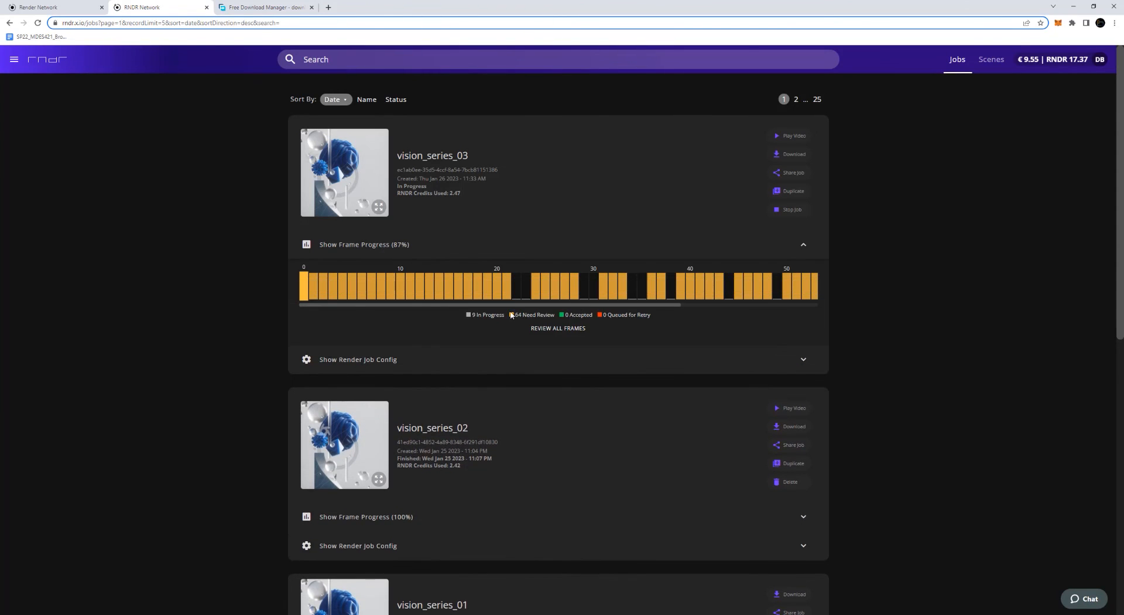
{"action": "left_click_drag", "start_coordinate": [517, 305], "coordinate": [684, 313]}
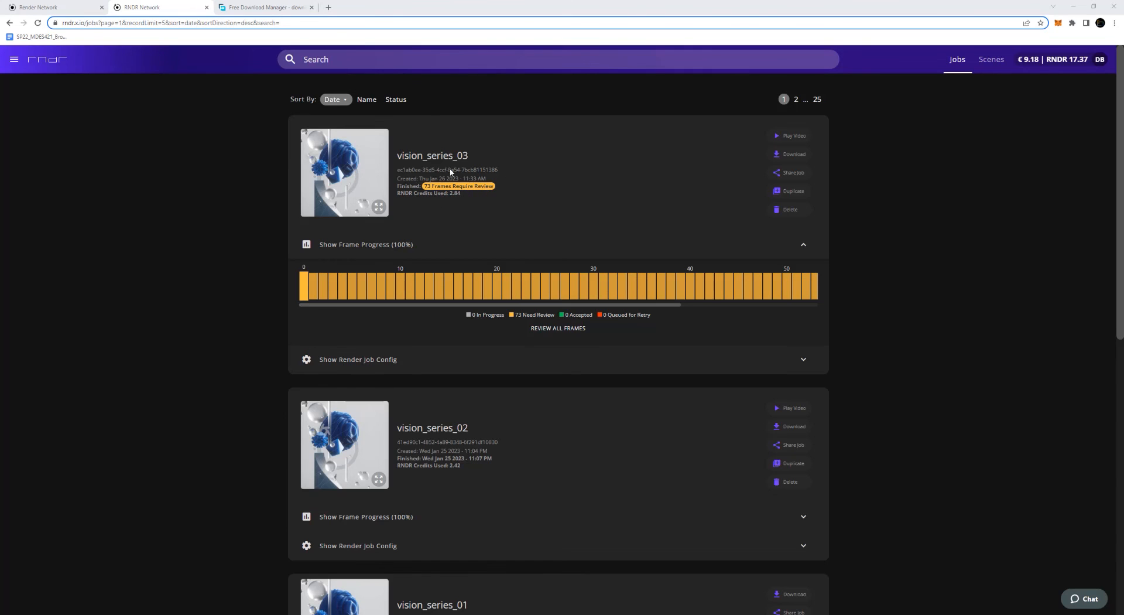
- Review all completed frames of vision_series_03, then select all of them and accept the selection
{"action": "left_click", "coordinate": [563, 331]}
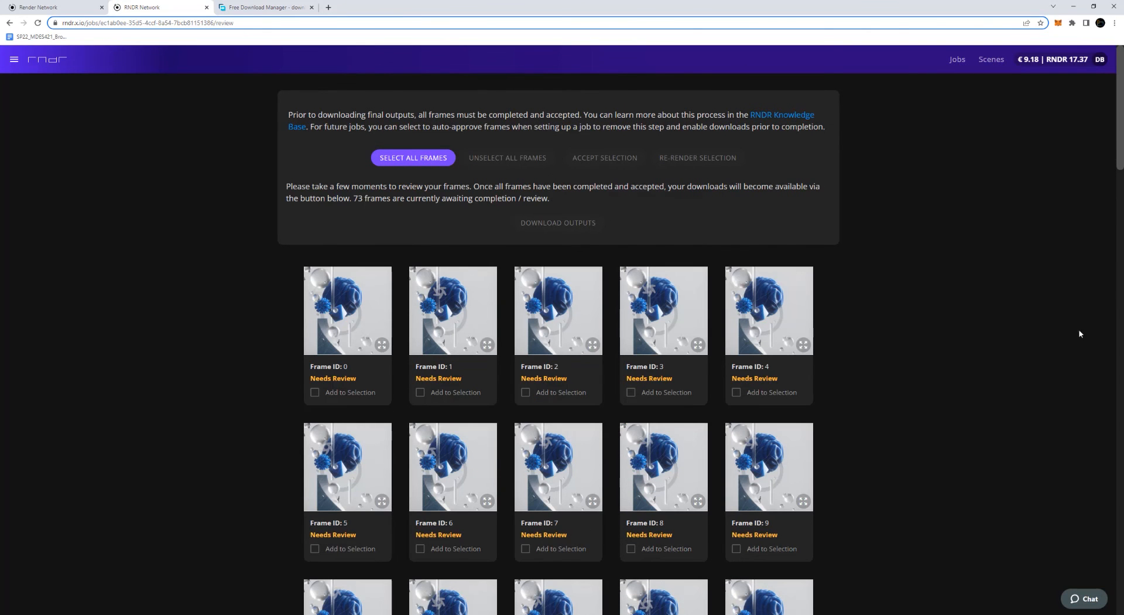
{"action": "scroll", "coordinate": [840, 383], "scroll_direction": "down", "scroll_amount": 1}
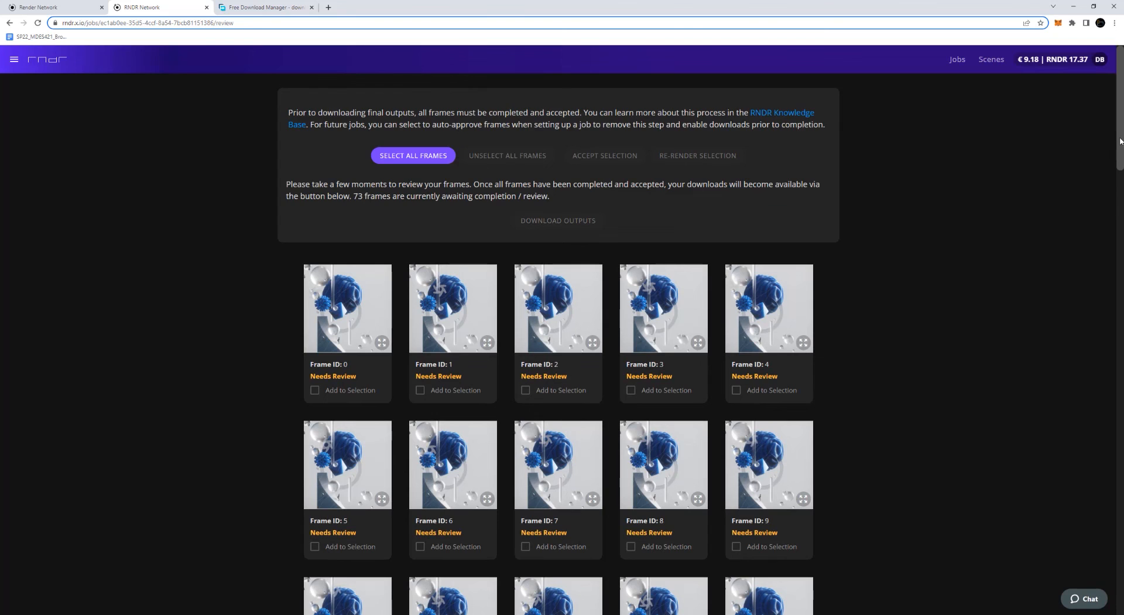
{"action": "scroll", "coordinate": [1090, 332], "scroll_direction": "down", "scroll_amount": 7}
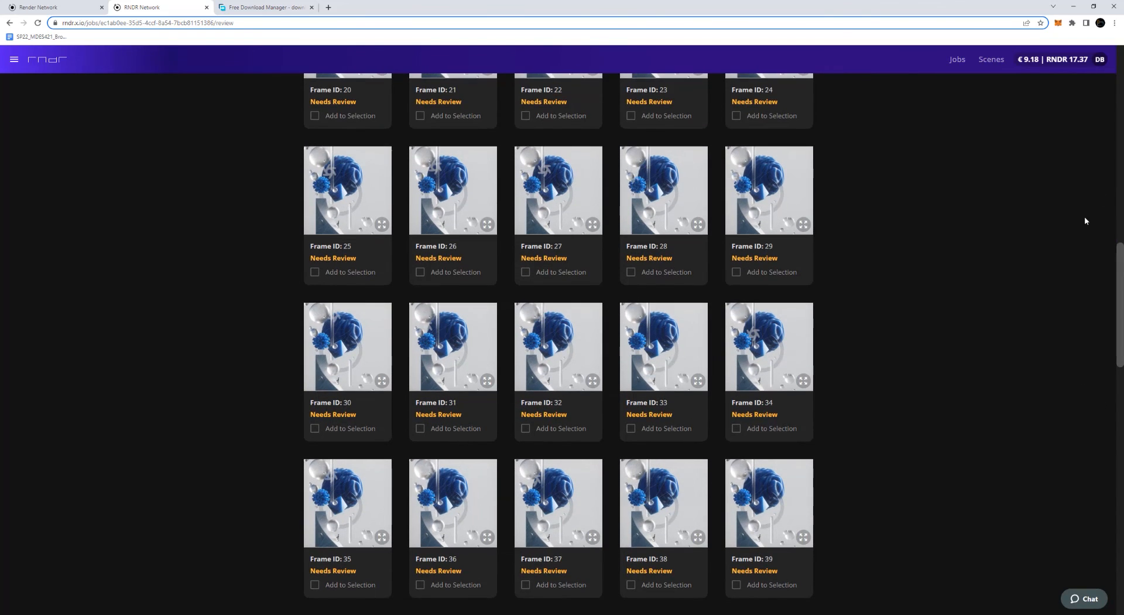
{"action": "scroll", "coordinate": [1084, 216], "scroll_direction": "down", "scroll_amount": 12}
{"action": "scroll", "coordinate": [1007, 294], "scroll_direction": "down", "scroll_amount": 2}
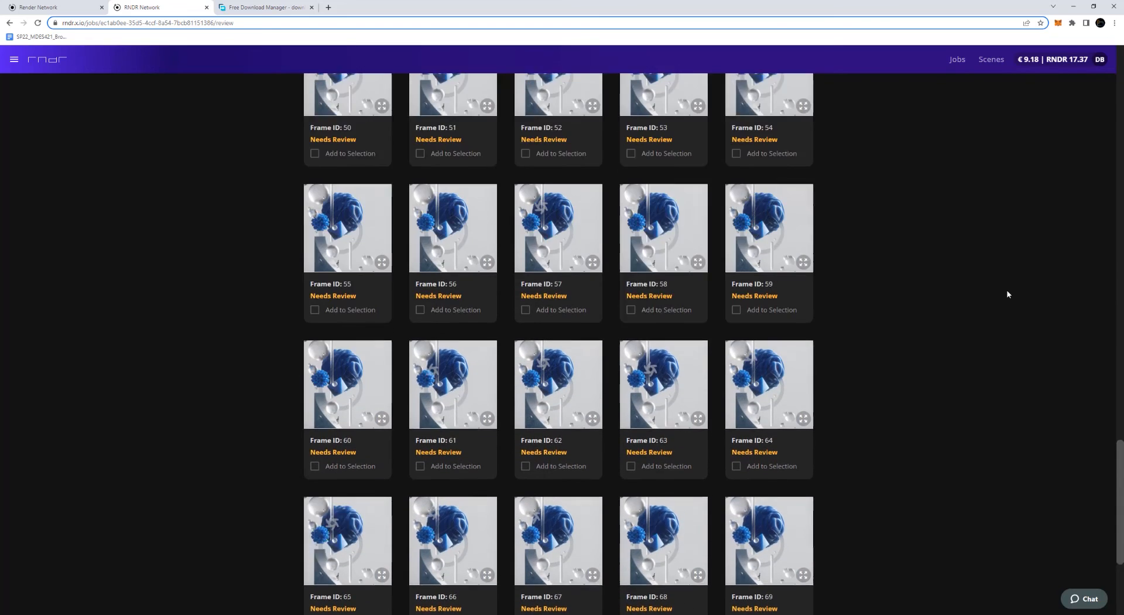
{"action": "scroll", "coordinate": [1007, 289], "scroll_direction": "up", "scroll_amount": 10}
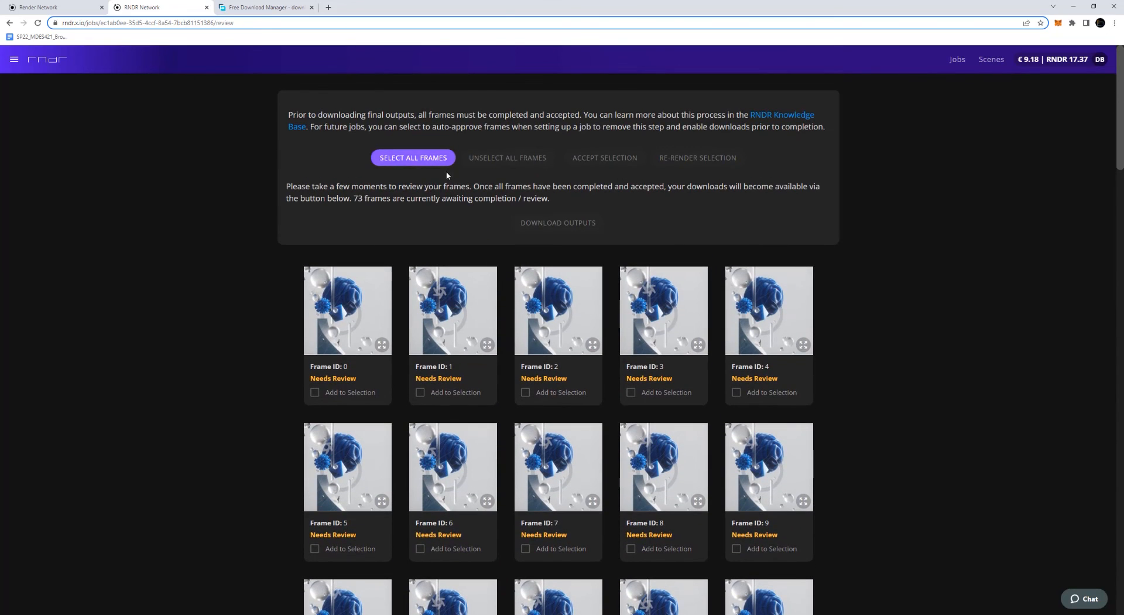
{"action": "left_click", "coordinate": [430, 159]}
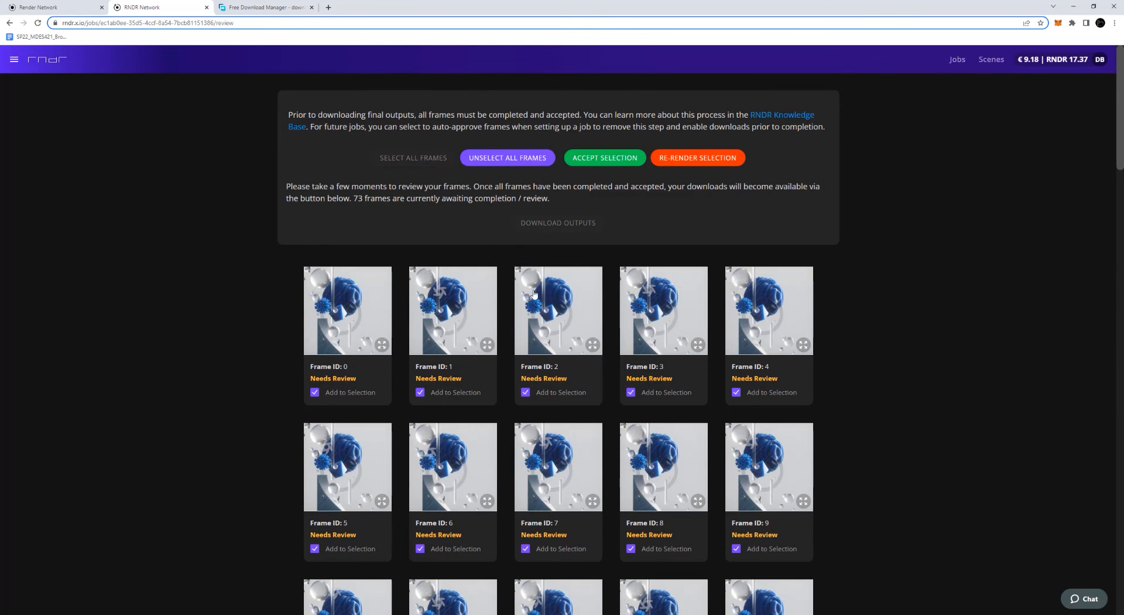
{"action": "left_click", "coordinate": [601, 160]}
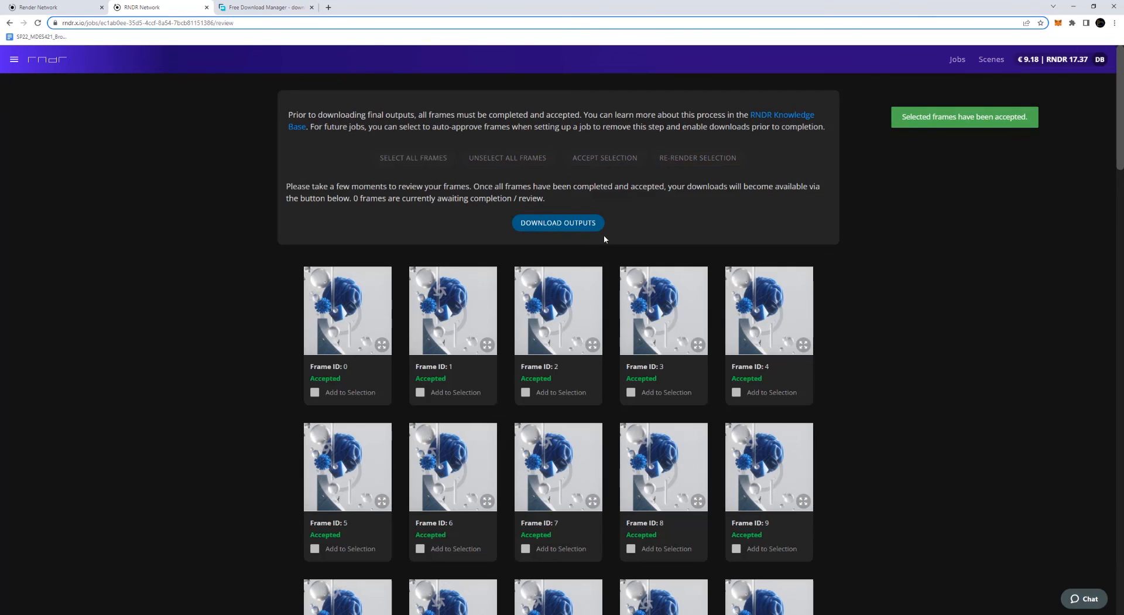
- Generate the output download list for all frames as PNG 8-bit sRGB tonemapped with the Denoised beauty pass
{"action": "left_click", "coordinate": [567, 226]}
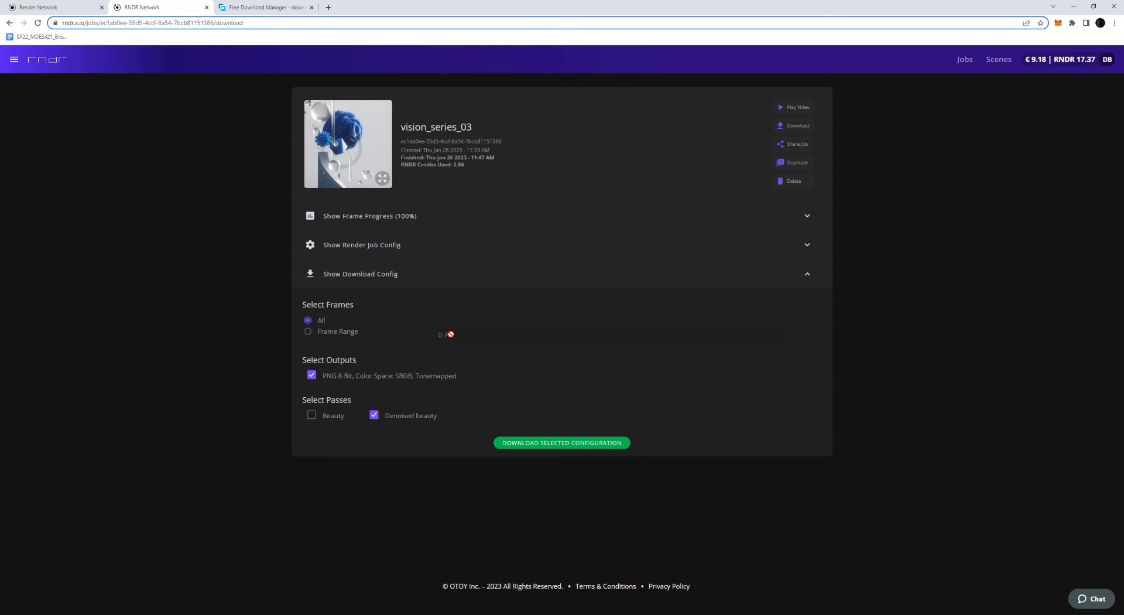
{"action": "left_click", "coordinate": [549, 448]}
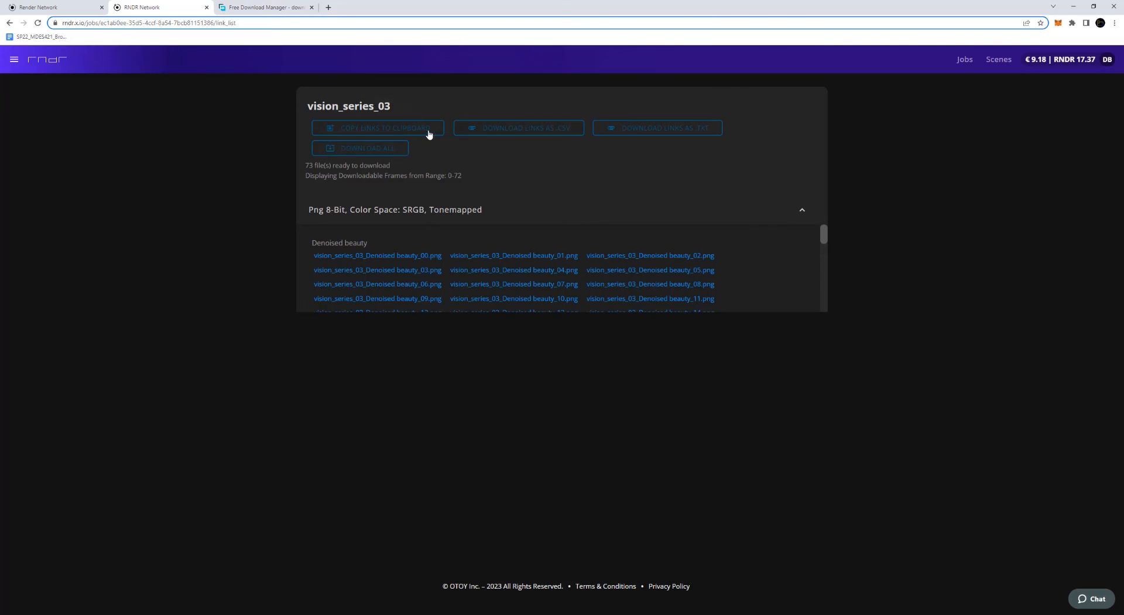
- Look at the Free Download Manager website, return to the RNDR Network download list, and begin downloading all output files
{"action": "left_click", "coordinate": [261, 9]}
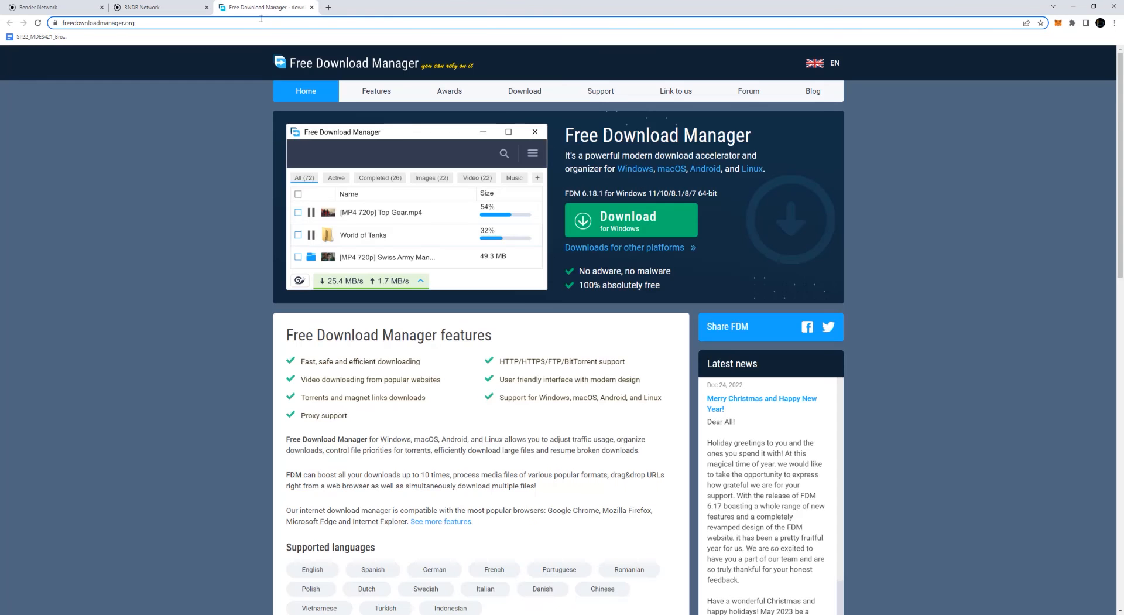
{"action": "left_click", "coordinate": [166, 8]}
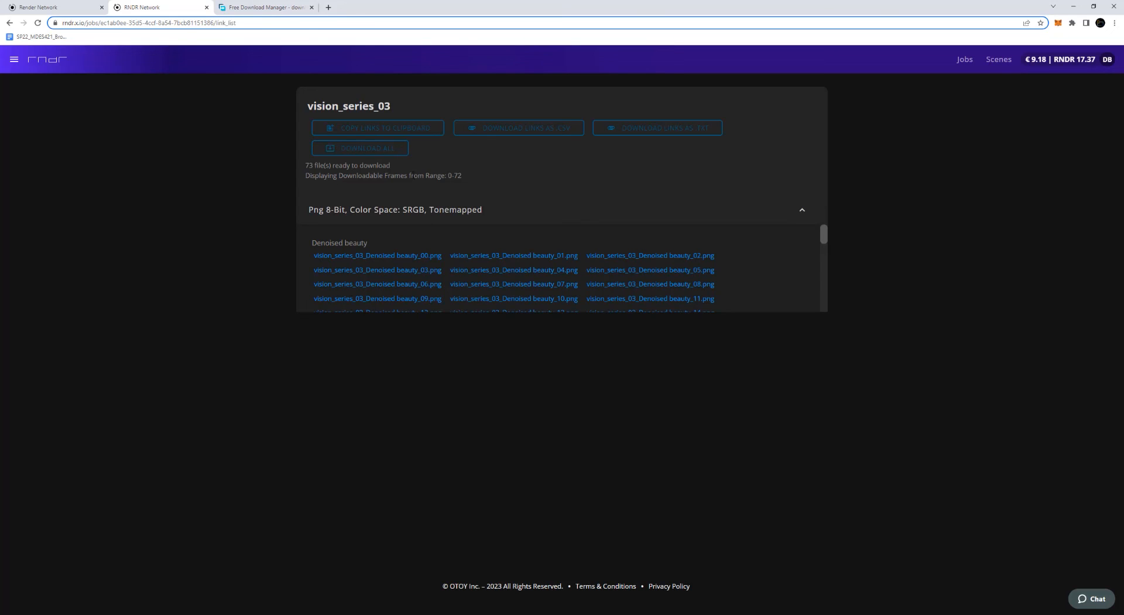
{"action": "left_click", "coordinate": [384, 150]}
{"action": "left_click", "coordinate": [652, 272]}
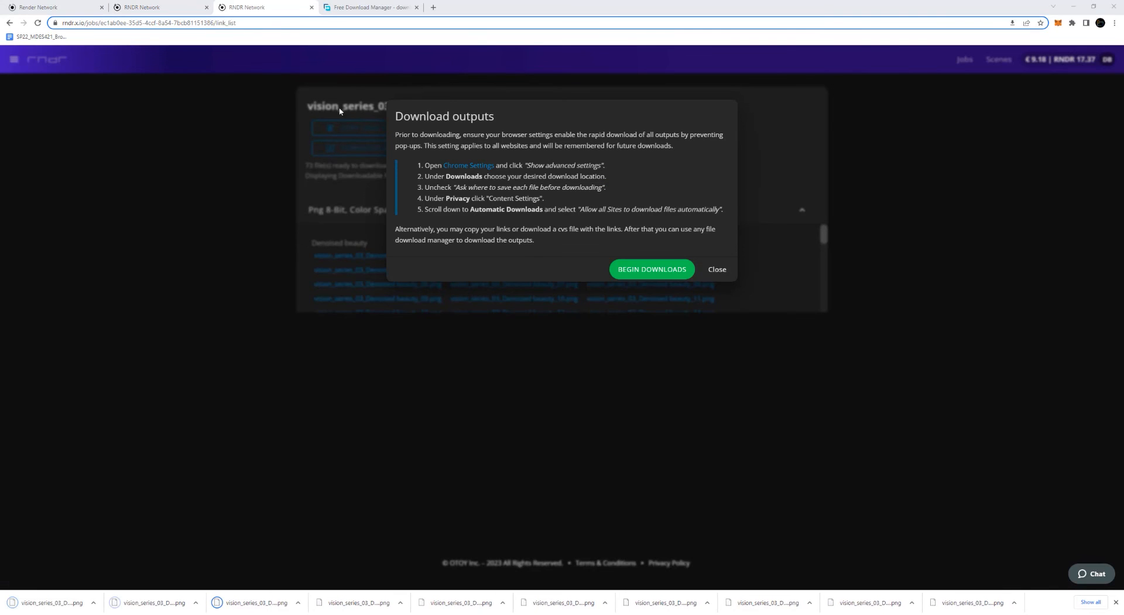
- Browse the oldest render jobs on pages 25 and 24 of the RNDR Network jobs list and return to its first page
{"action": "left_click", "coordinate": [160, 10]}
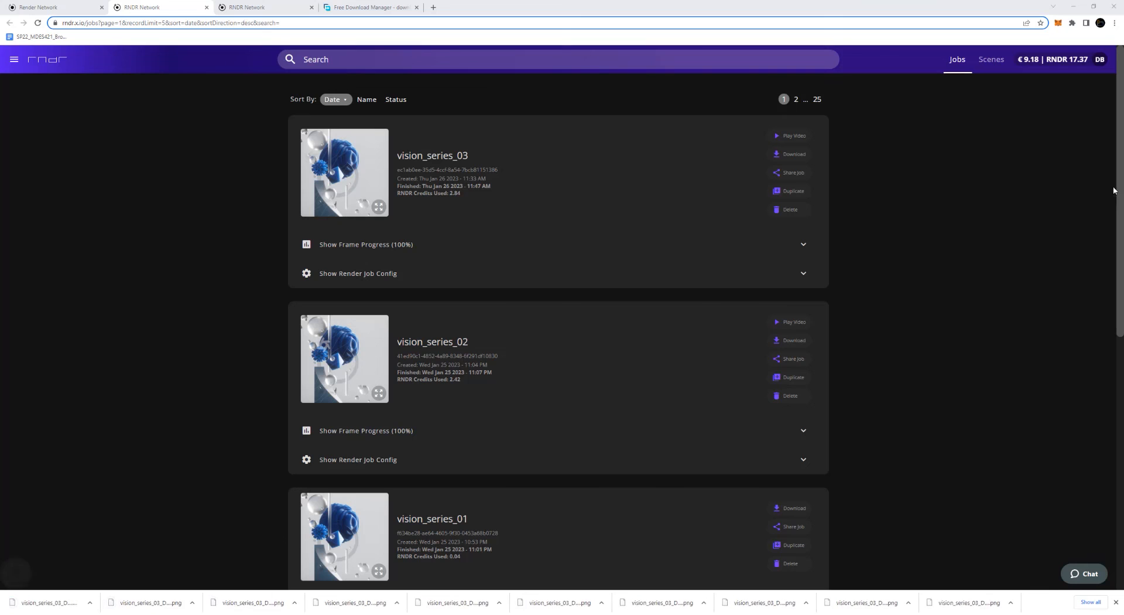
{"action": "left_click_drag", "start_coordinate": [1119, 210], "coordinate": [1099, 122]}
{"action": "left_click", "coordinate": [814, 100]}
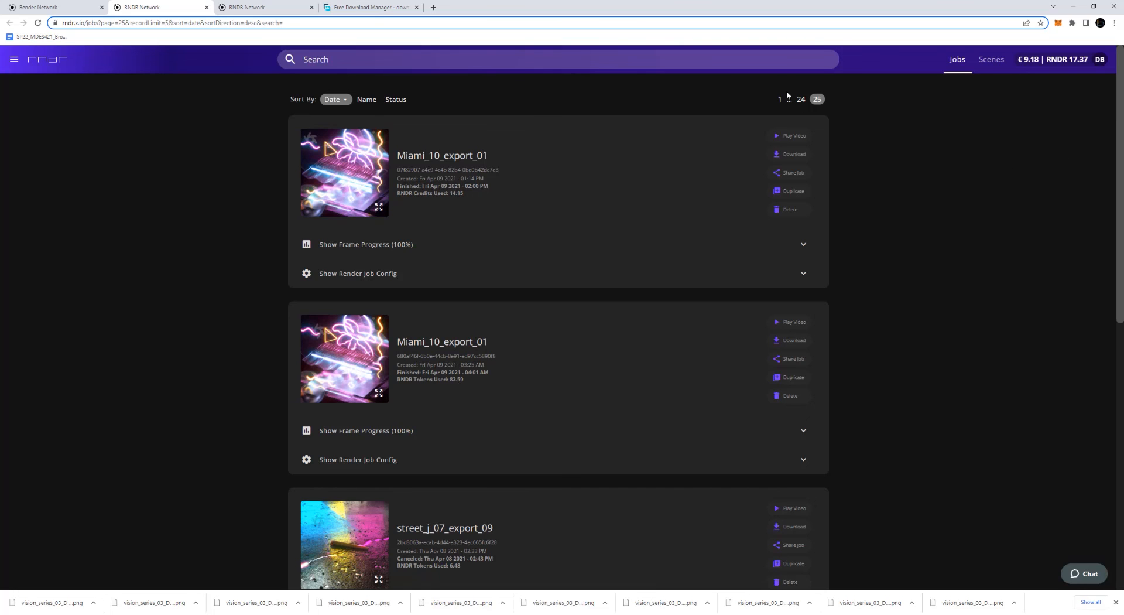
{"action": "left_click", "coordinate": [801, 99]}
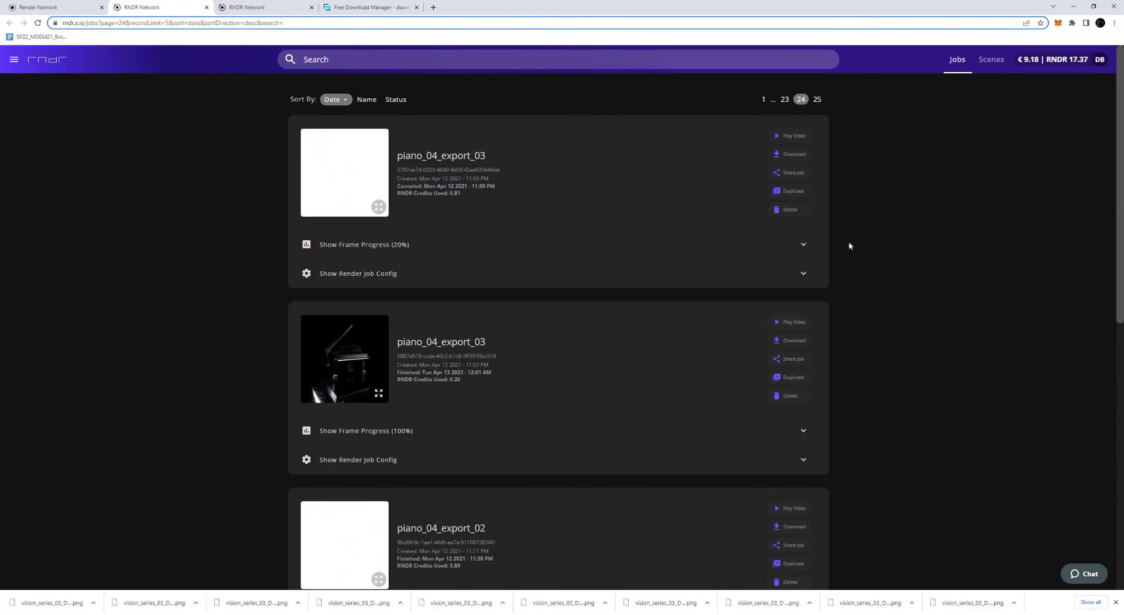
{"action": "scroll", "coordinate": [494, 250], "scroll_direction": "down", "scroll_amount": 2}
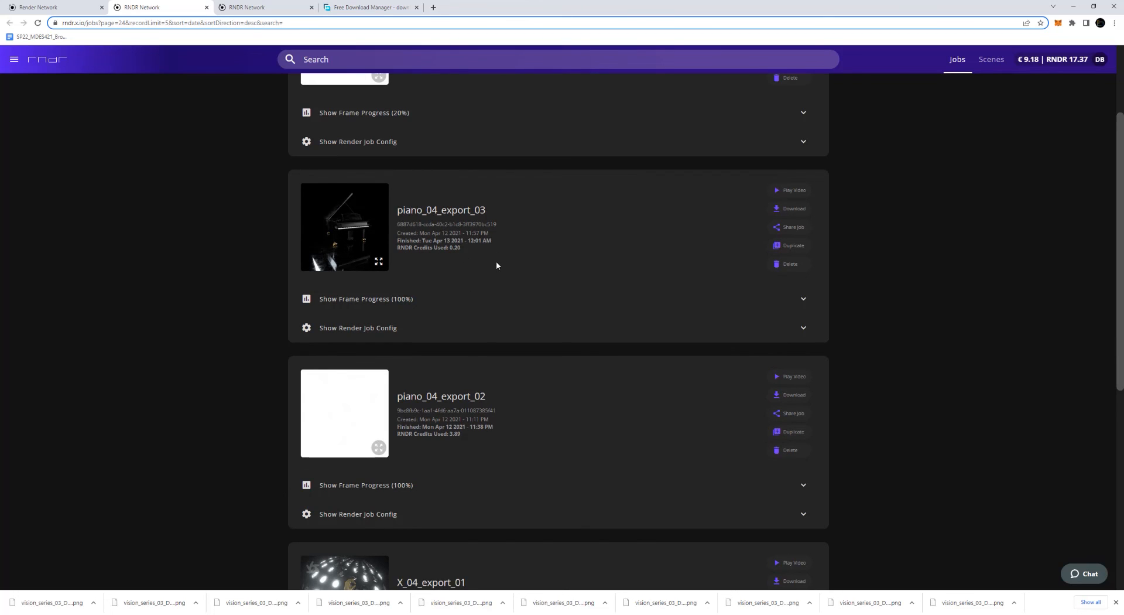
{"action": "scroll", "coordinate": [537, 407], "scroll_direction": "down", "scroll_amount": 4}
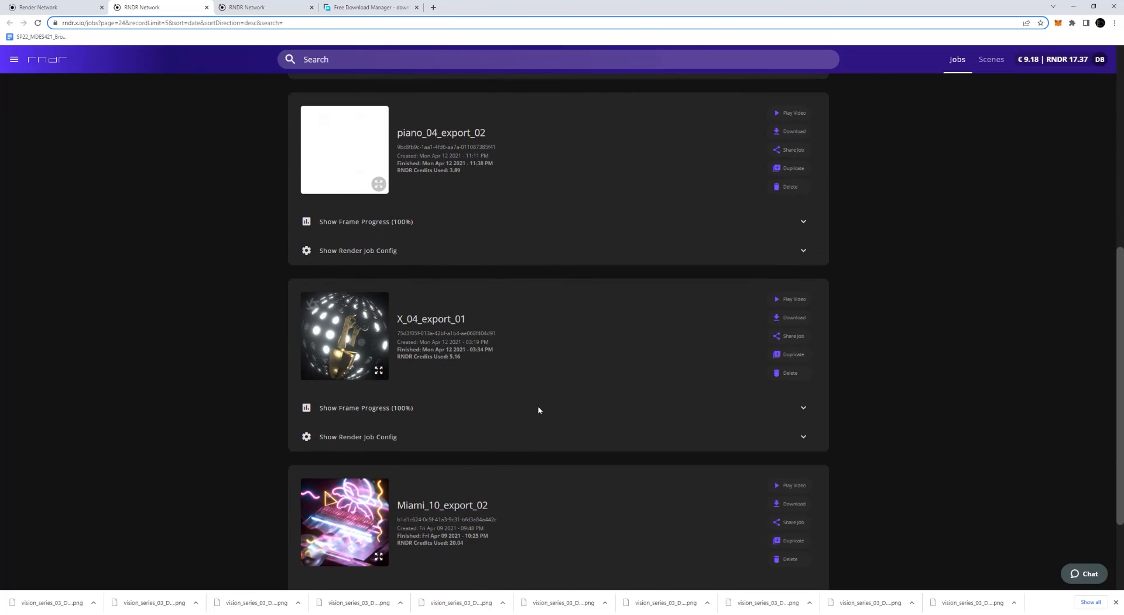
{"action": "scroll", "coordinate": [441, 359], "scroll_direction": "up", "scroll_amount": 3}
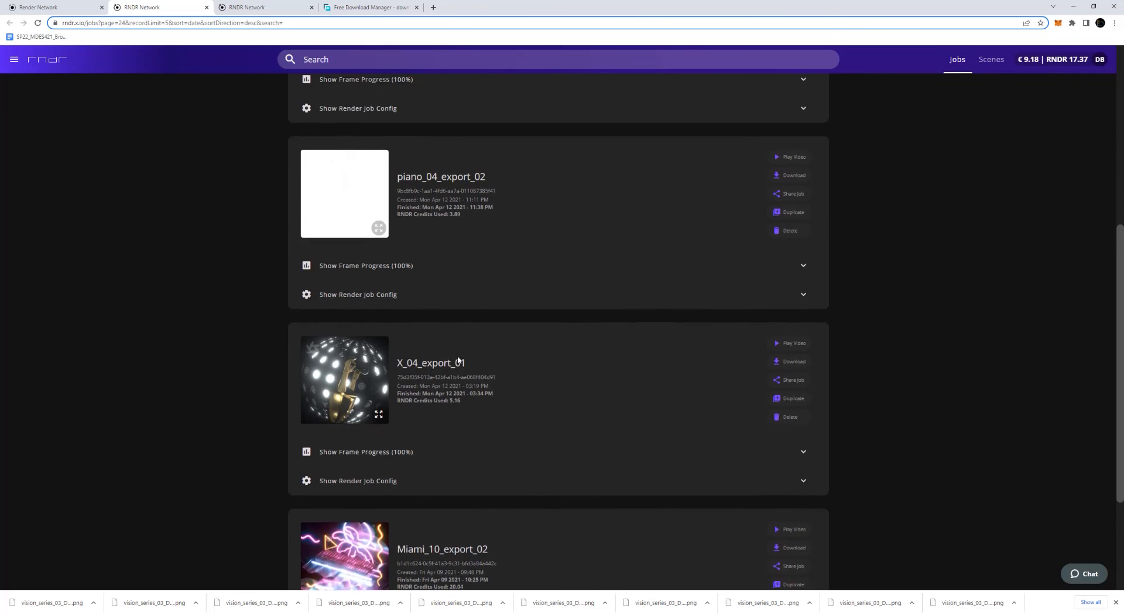
{"action": "scroll", "coordinate": [524, 331], "scroll_direction": "up", "scroll_amount": 3}
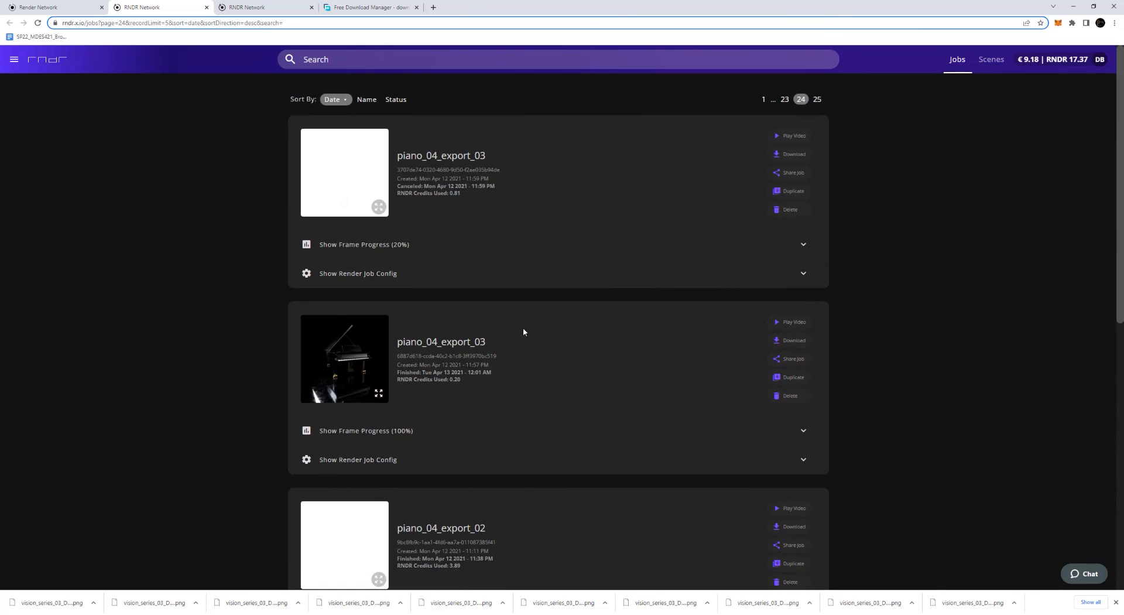
{"action": "scroll", "coordinate": [468, 357], "scroll_direction": "down", "scroll_amount": 1}
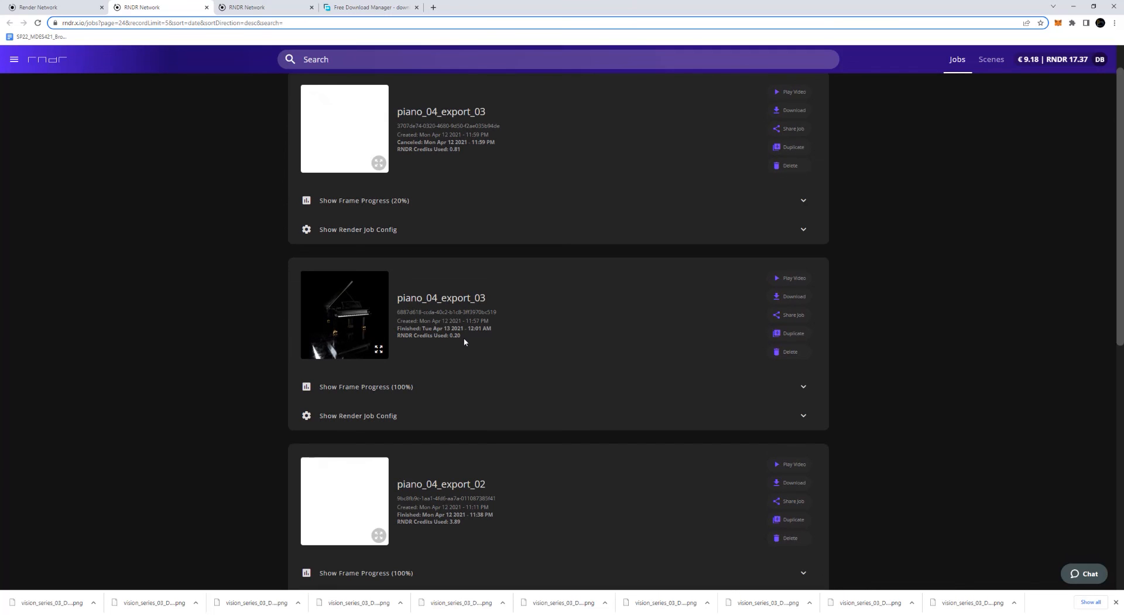
{"action": "scroll", "coordinate": [466, 195], "scroll_direction": "up", "scroll_amount": 1}
{"action": "scroll", "coordinate": [662, 203], "scroll_direction": "down", "scroll_amount": 1}
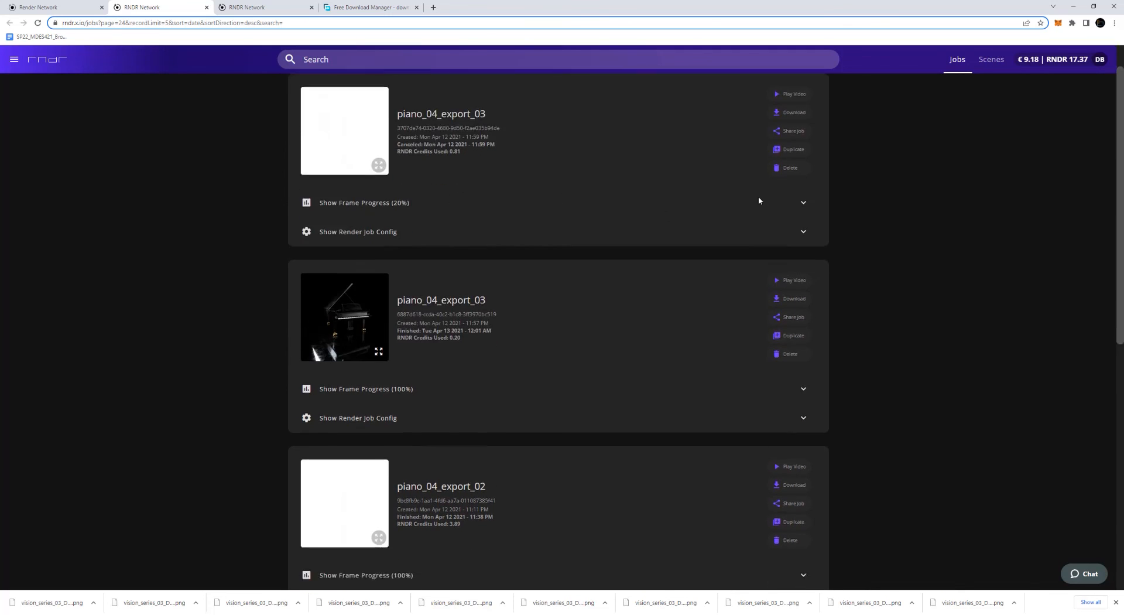
{"action": "scroll", "coordinate": [759, 200], "scroll_direction": "down", "scroll_amount": 4}
{"action": "left_click", "coordinate": [958, 60]}
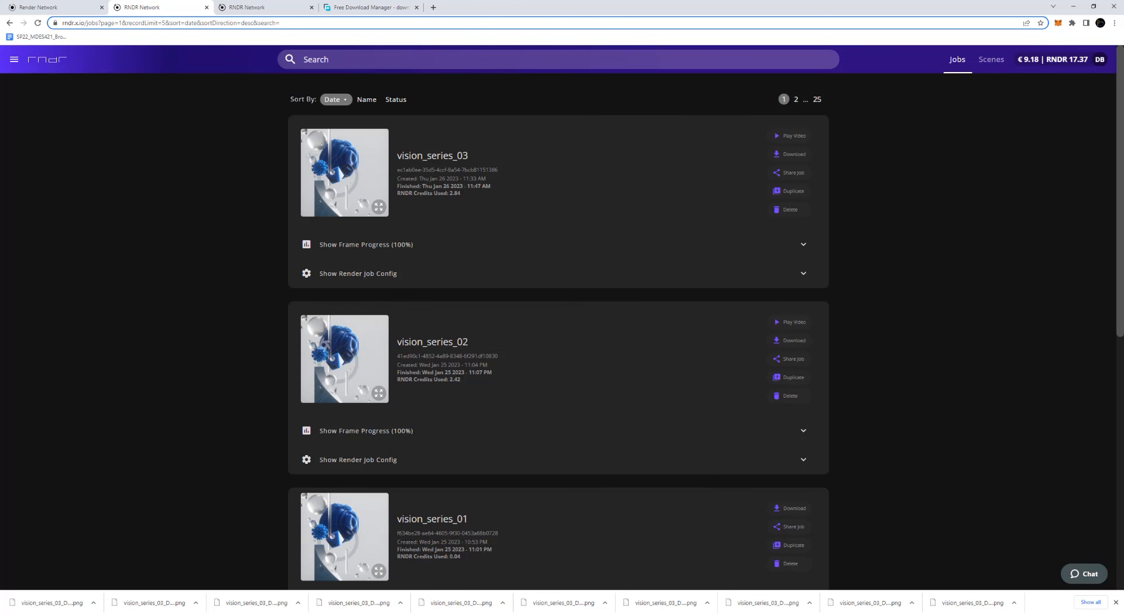
- Switch to After Effects, import the vision_series_03 Denoised beauty frames as a PNG sequence, and create a composition from the footage
{"action": "key", "text": "alt+Tab"}
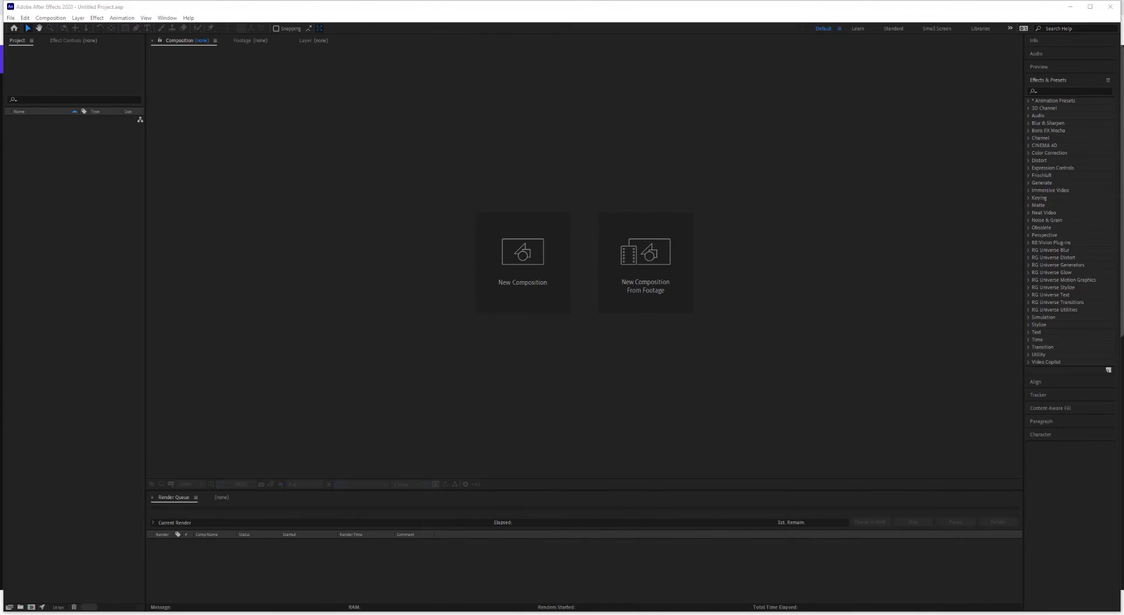
{"action": "double_click", "coordinate": [94, 228]}
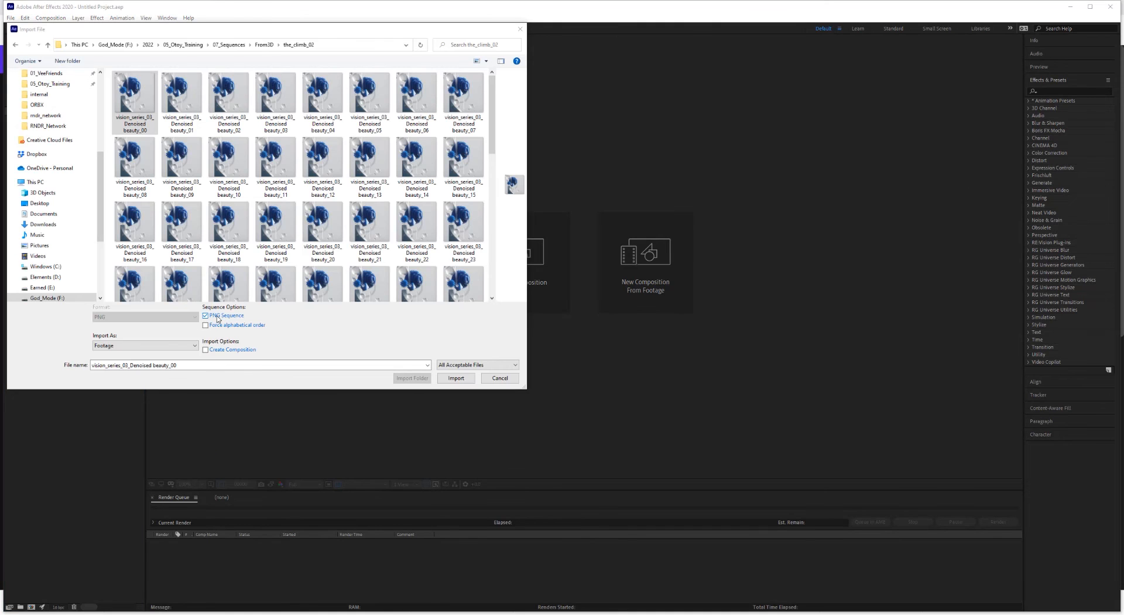
{"action": "left_click", "coordinate": [465, 381]}
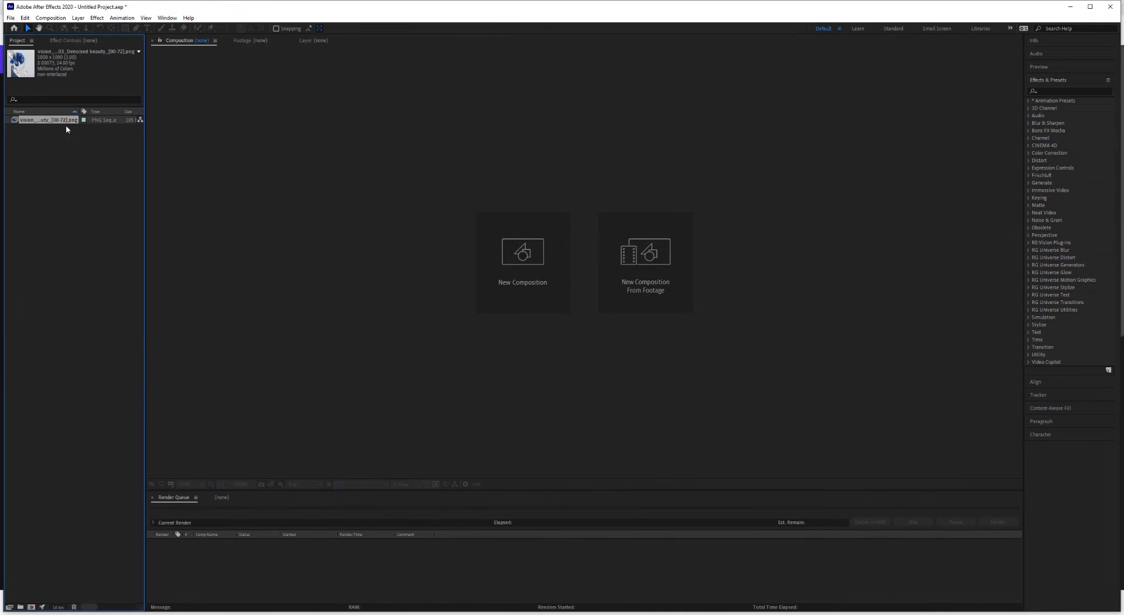
{"action": "left_click_drag", "start_coordinate": [33, 539], "coordinate": [31, 607]}
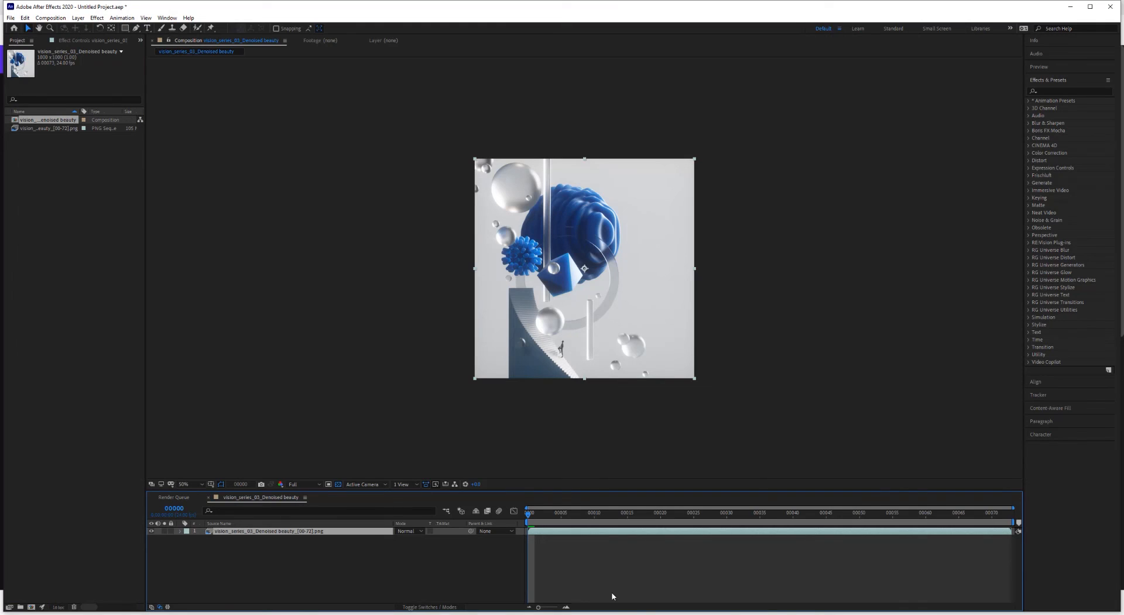
- Preview the playback of the vision_series_03 composition and set the viewer magnification to 100%
{"action": "key", "text": "space"}
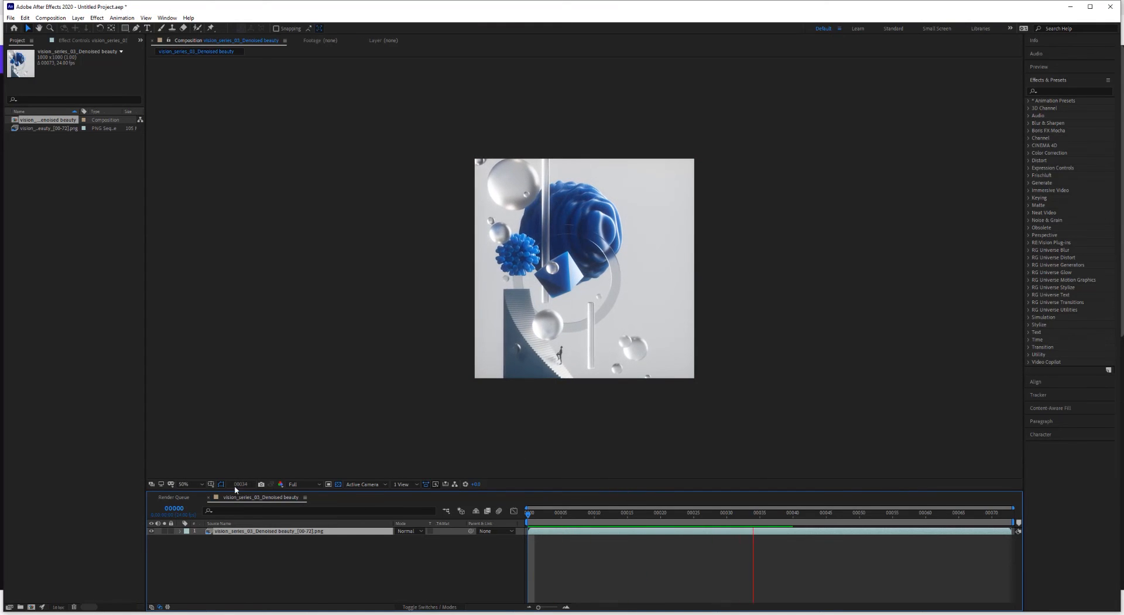
{"action": "left_click", "coordinate": [187, 484]}
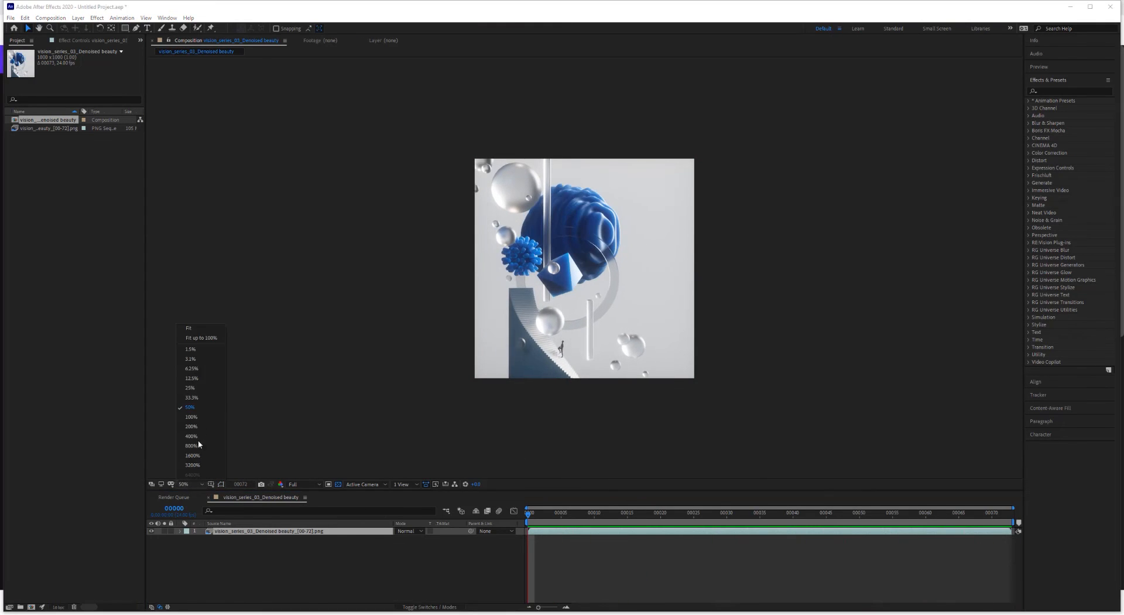
{"action": "left_click", "coordinate": [192, 416]}
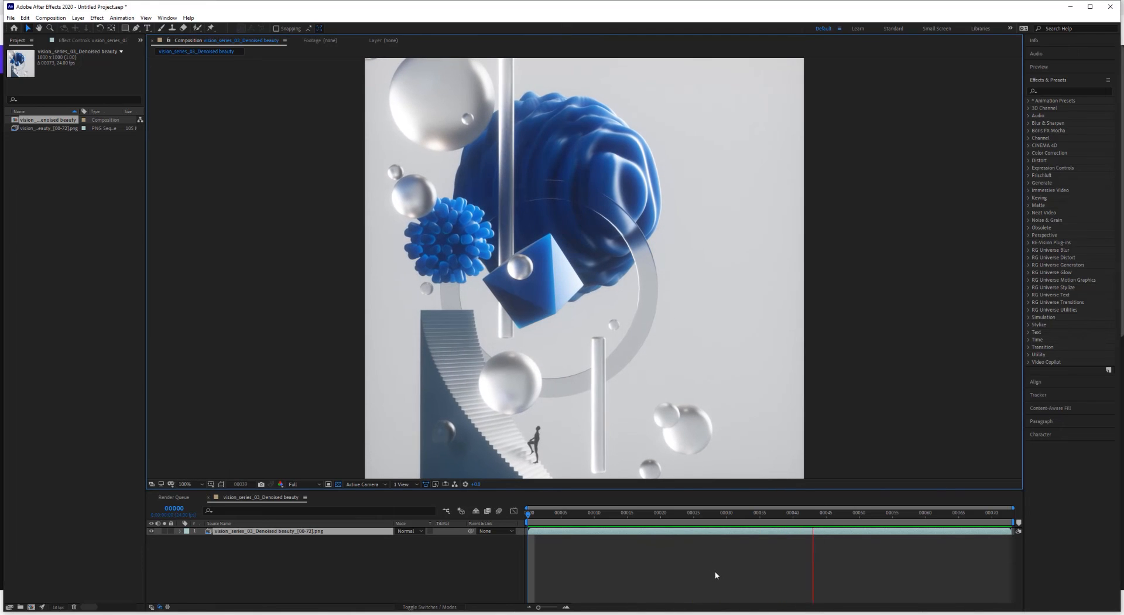